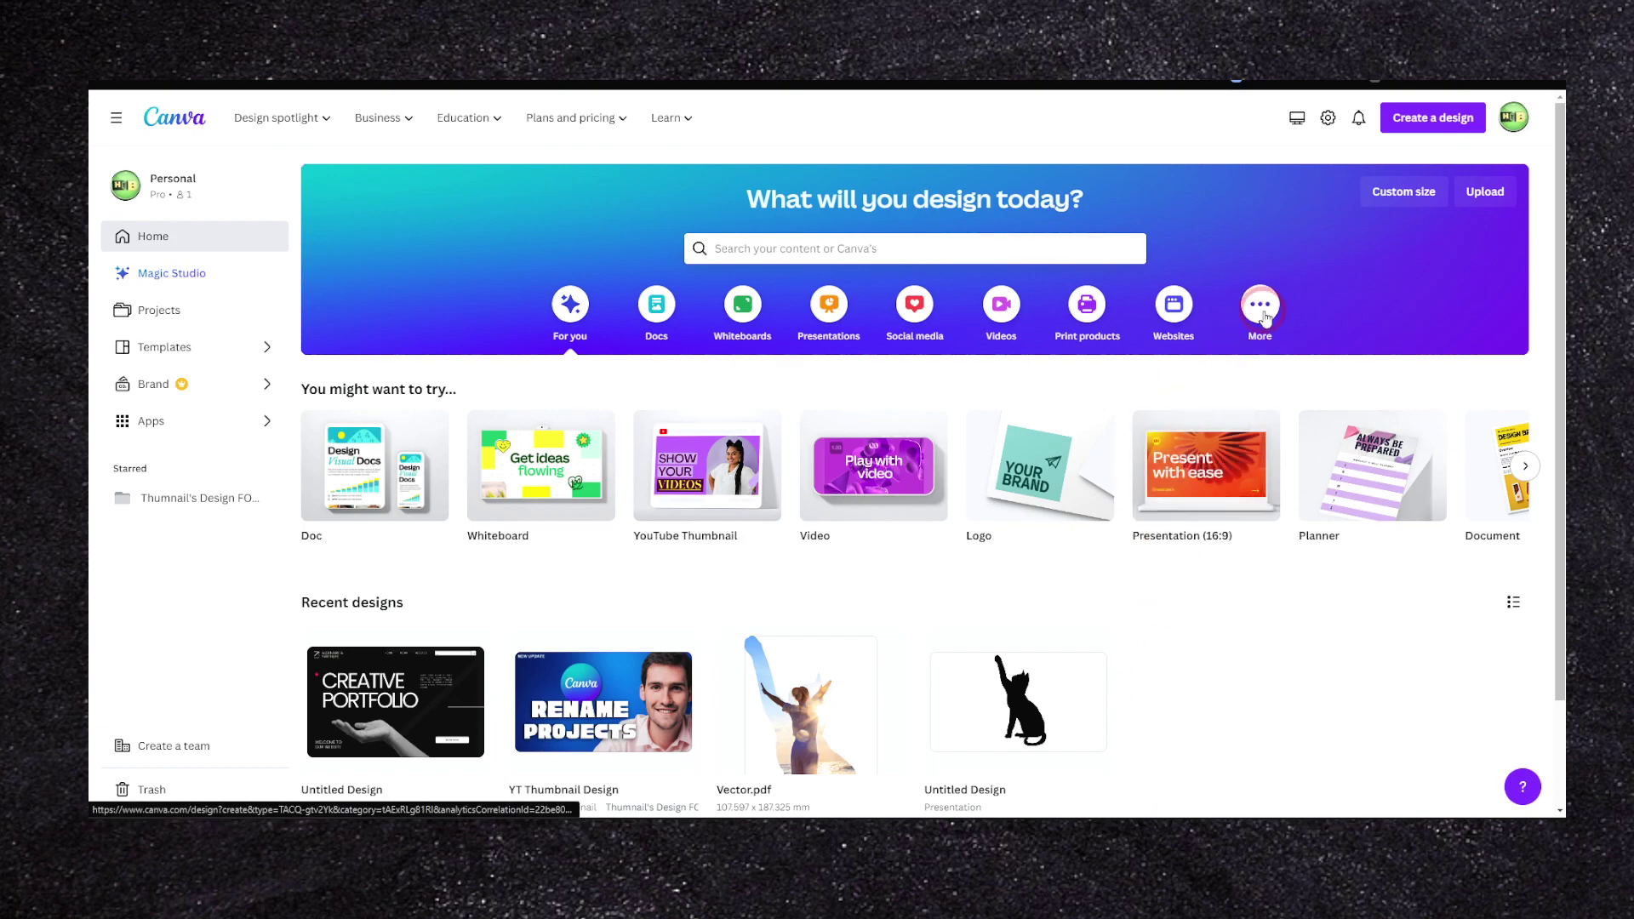
- Create a blank YouTube Thumbnail design and add a default heading to the page
click(1397, 124)
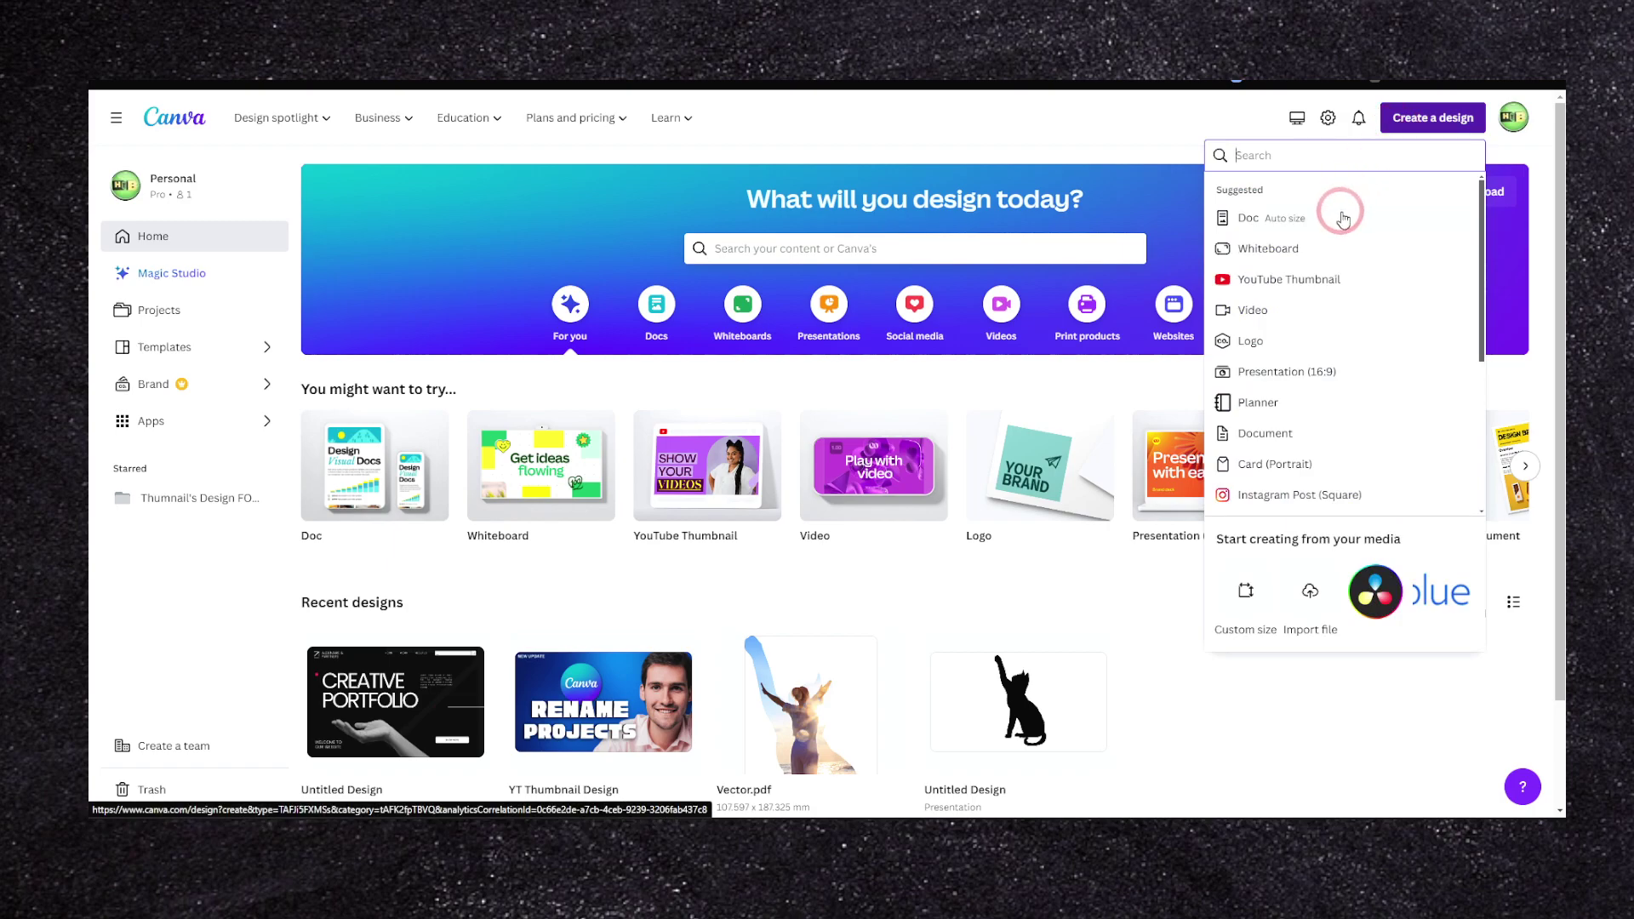
click(1326, 278)
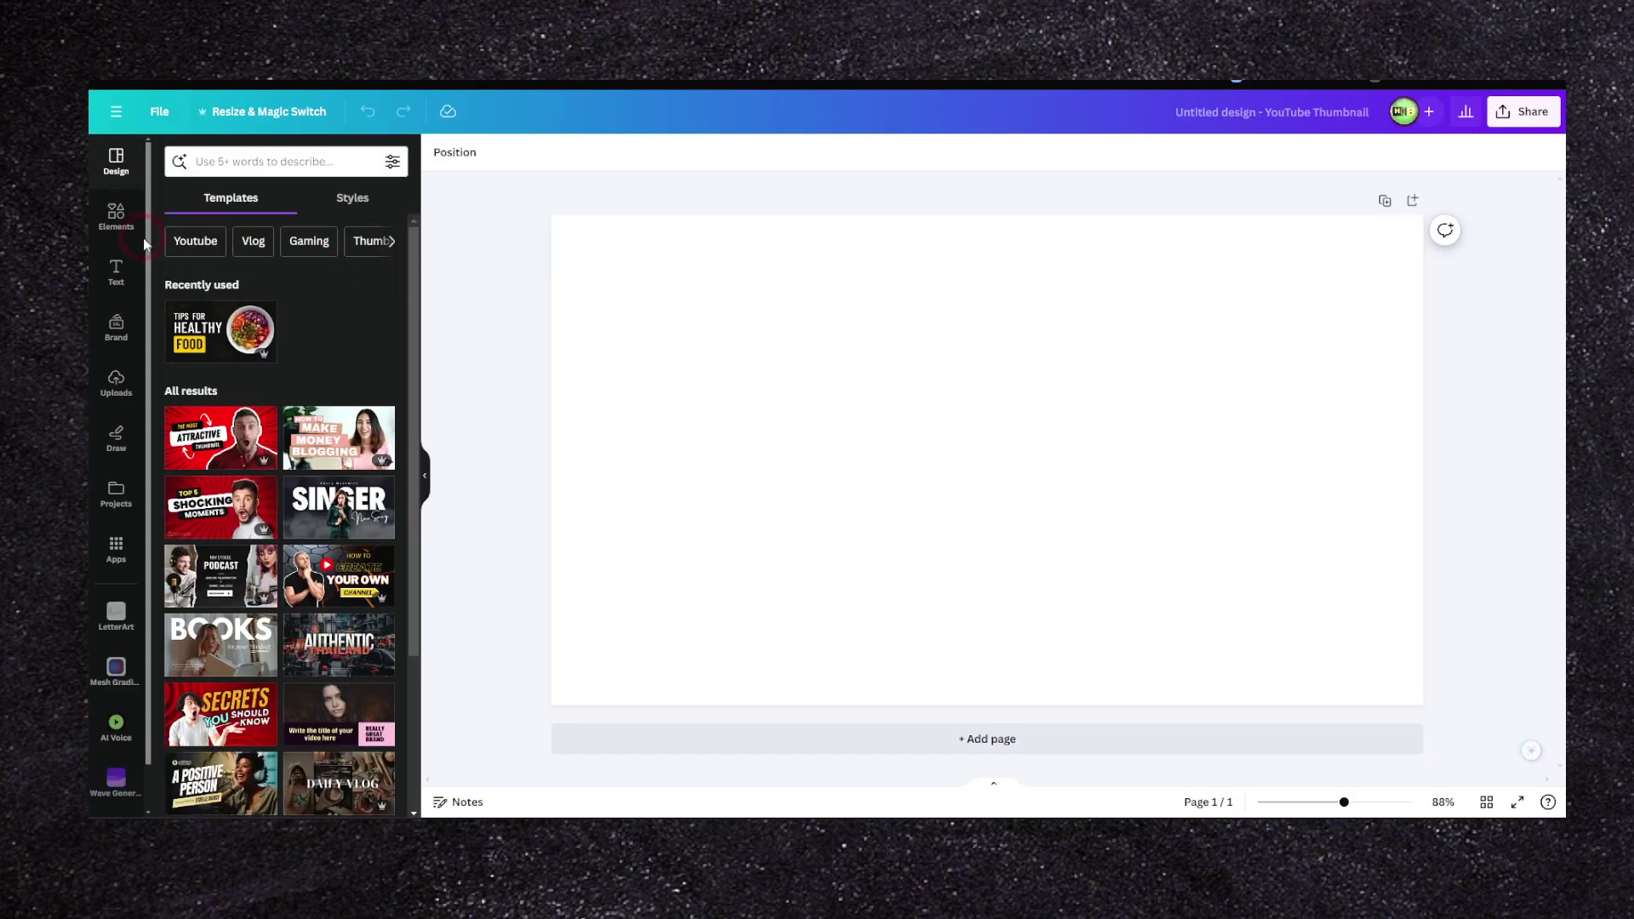
click(119, 230)
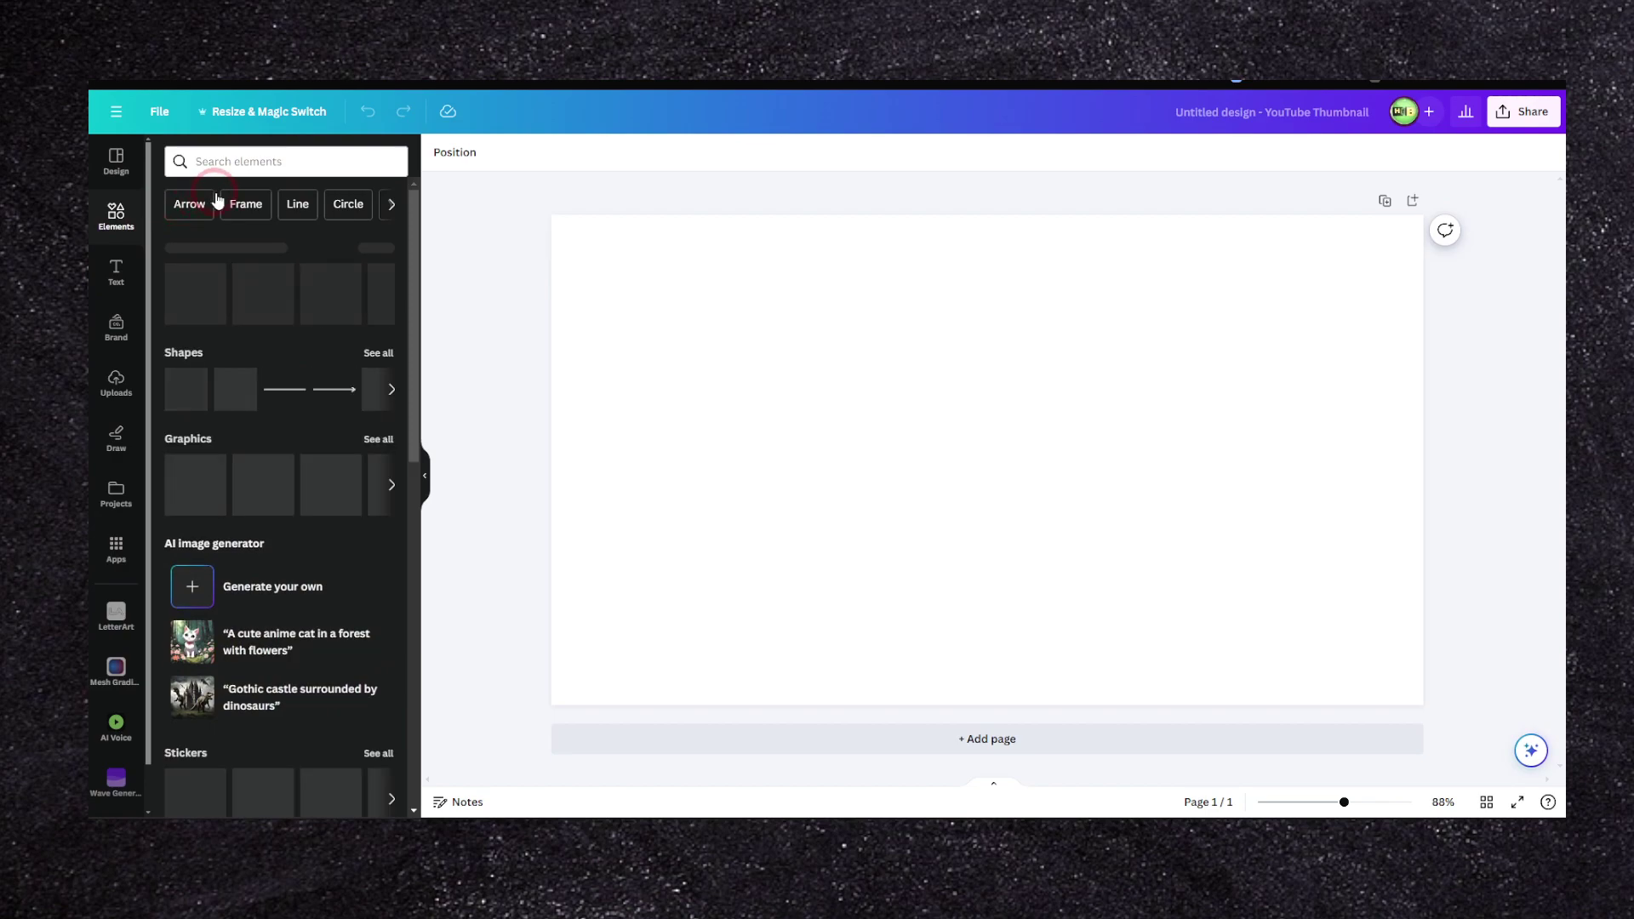
click(119, 273)
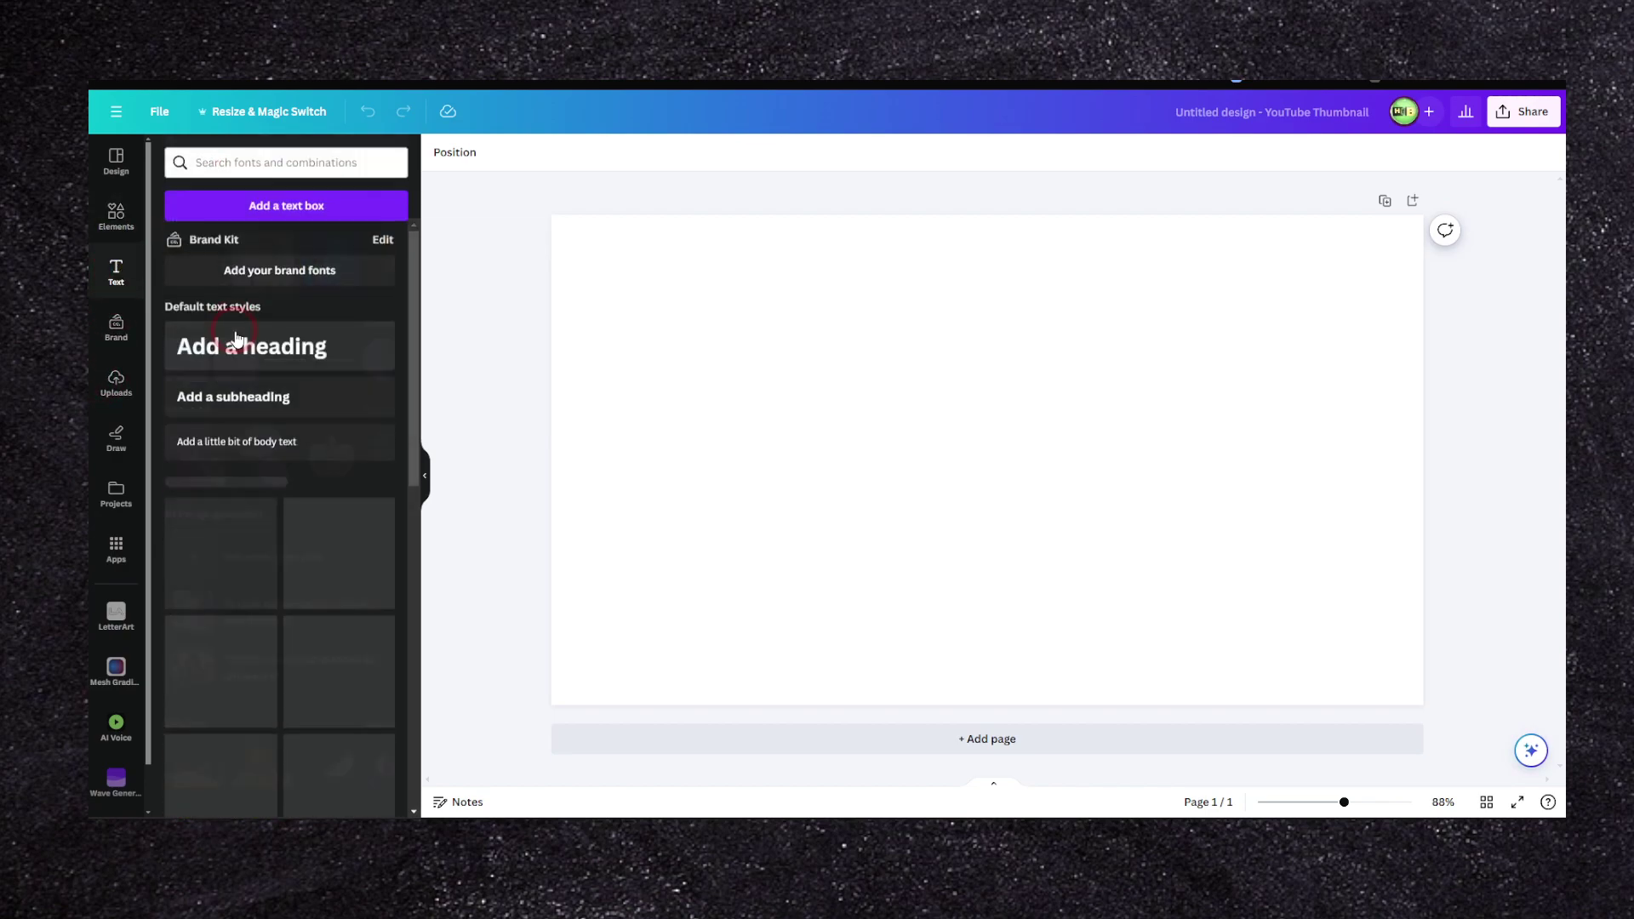
click(256, 346)
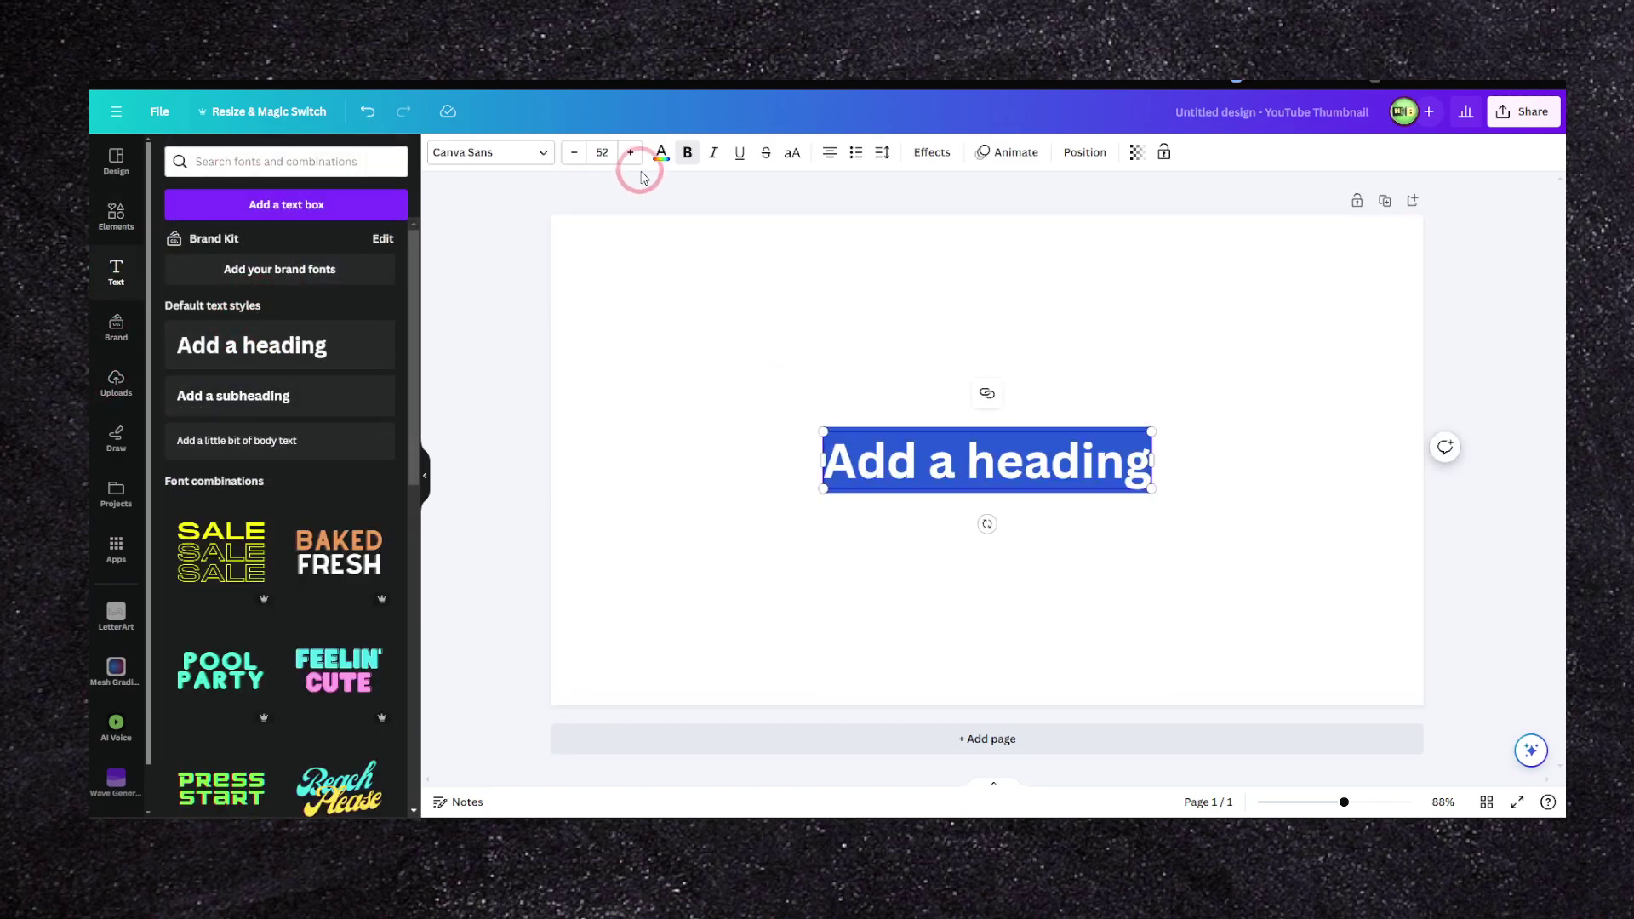
- Change the color of the whole heading text to the default bright red
click(660, 153)
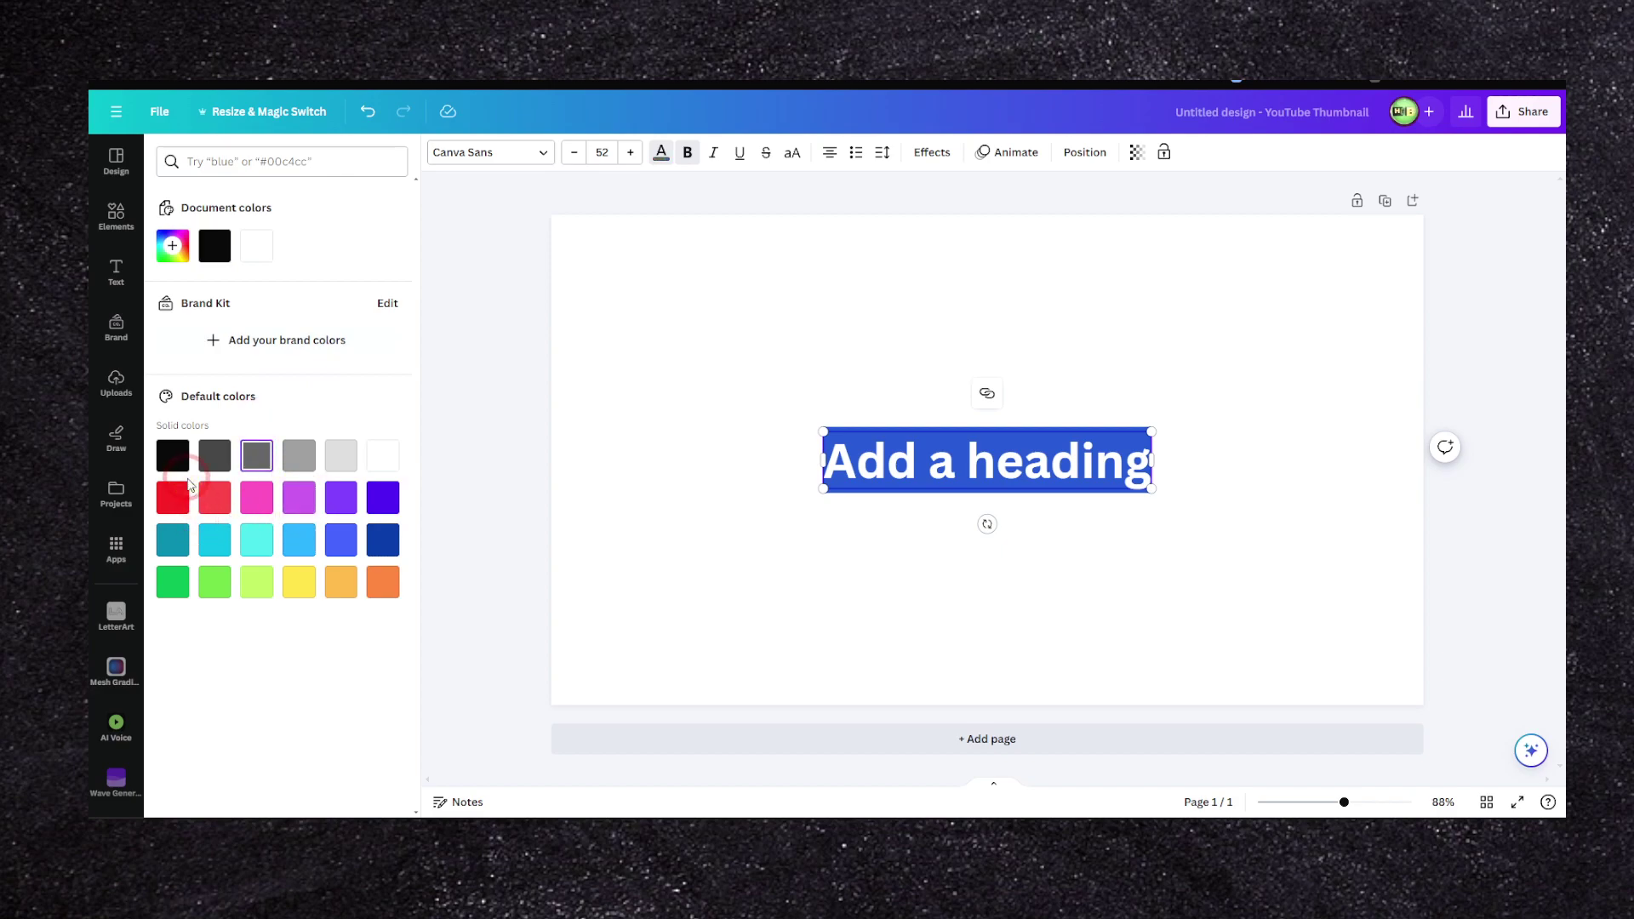
click(877, 466)
click(171, 492)
click(877, 444)
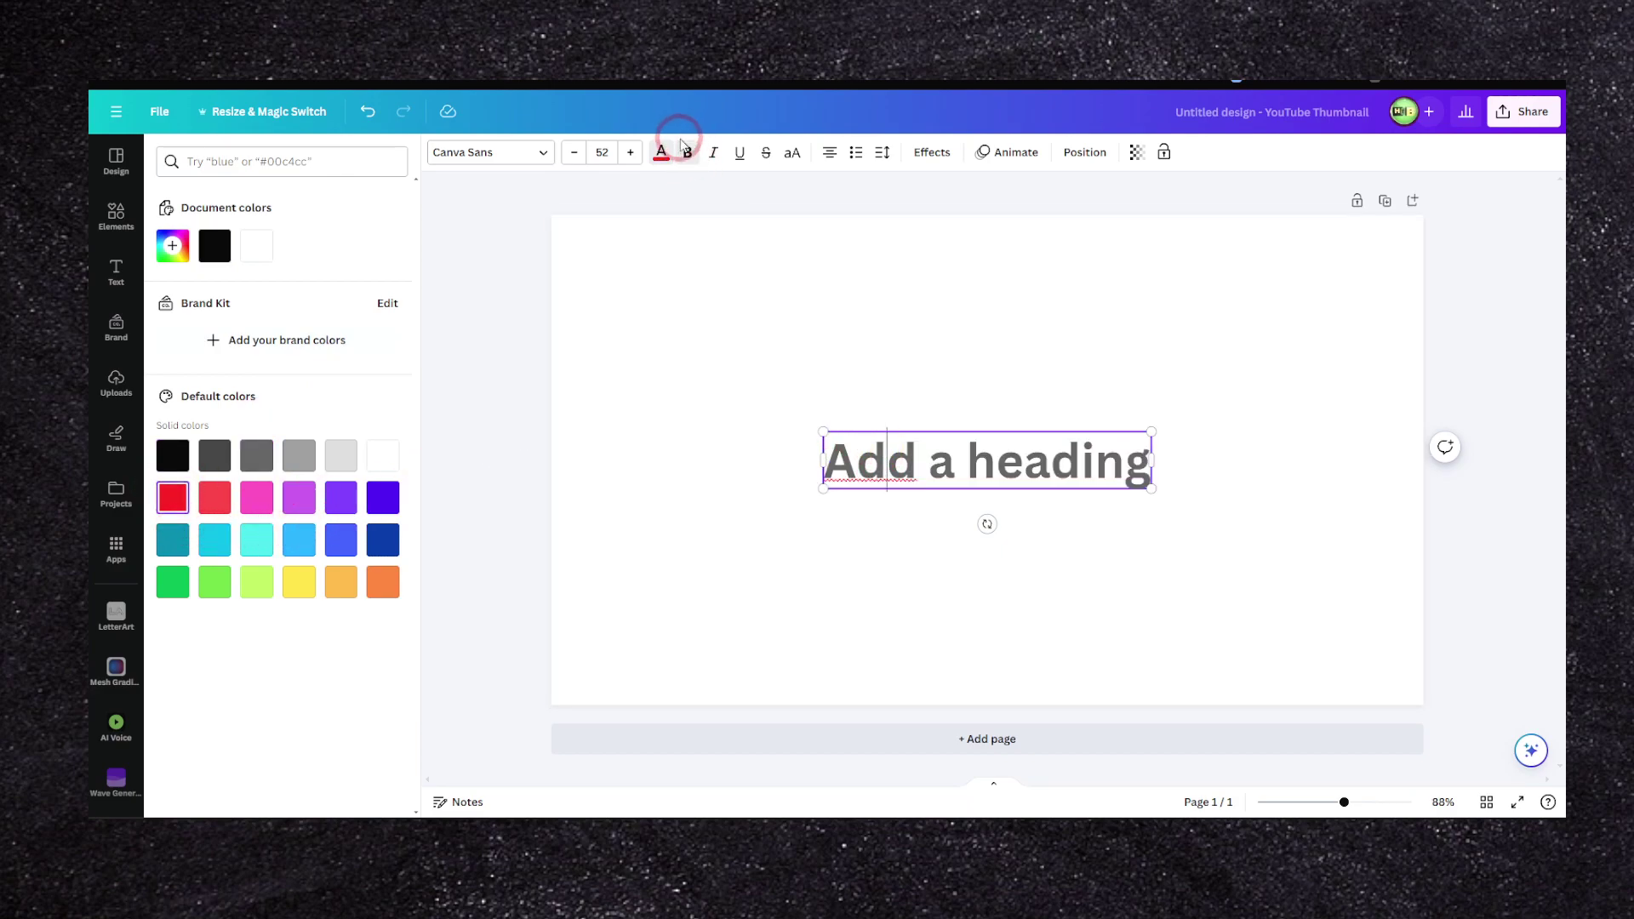
click(686, 152)
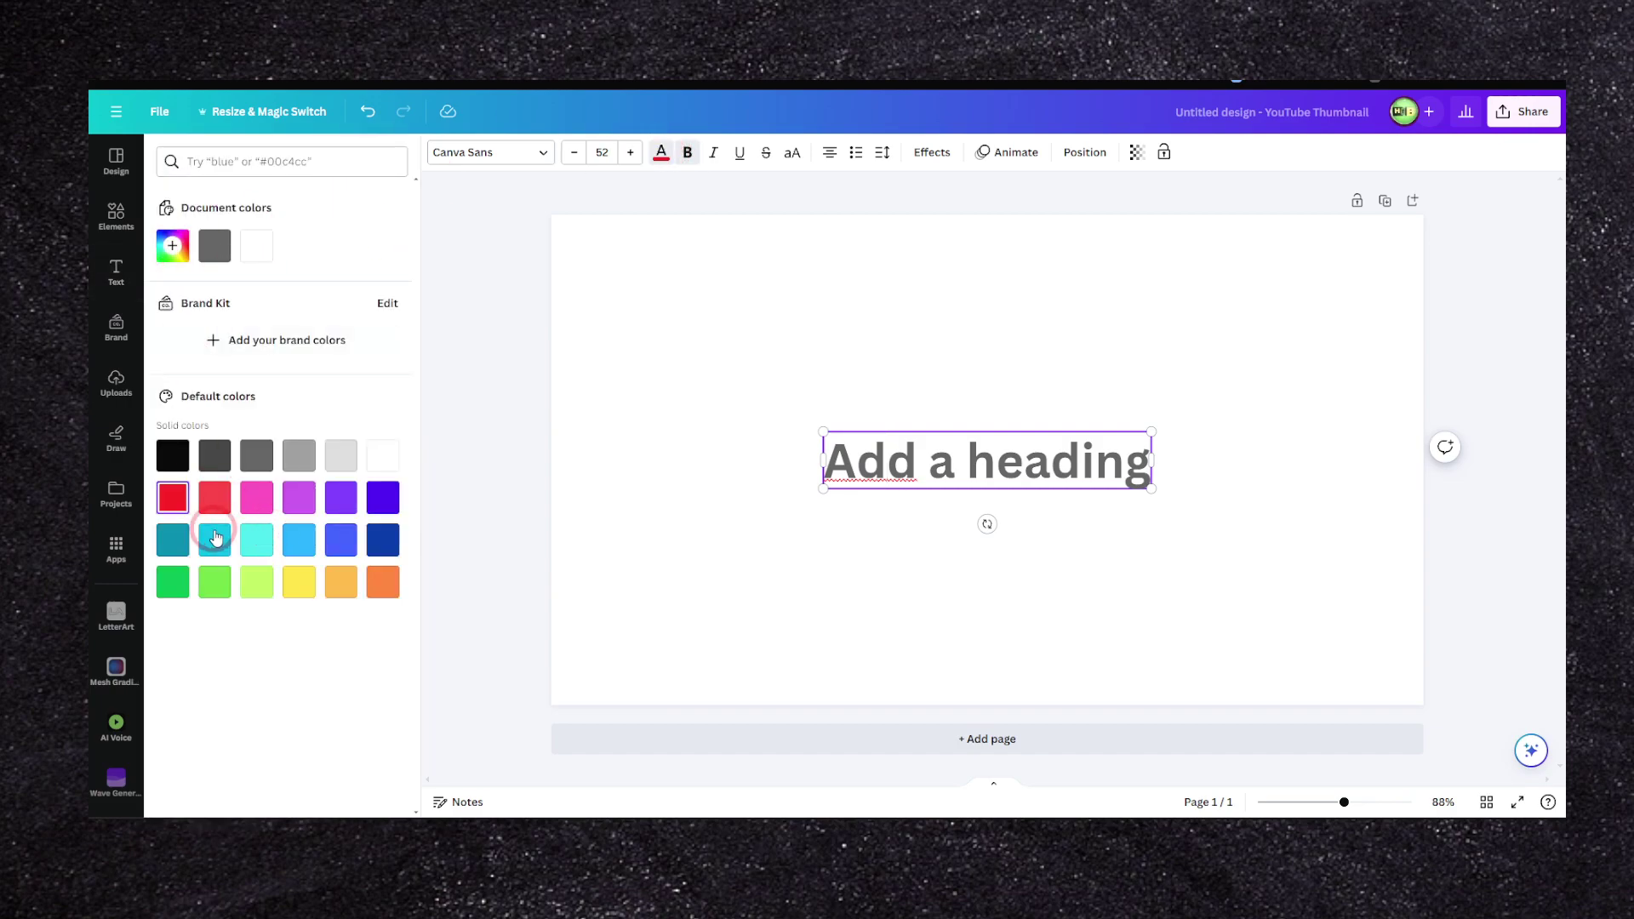
click(220, 470)
click(269, 462)
triple_click(922, 465)
click(172, 497)
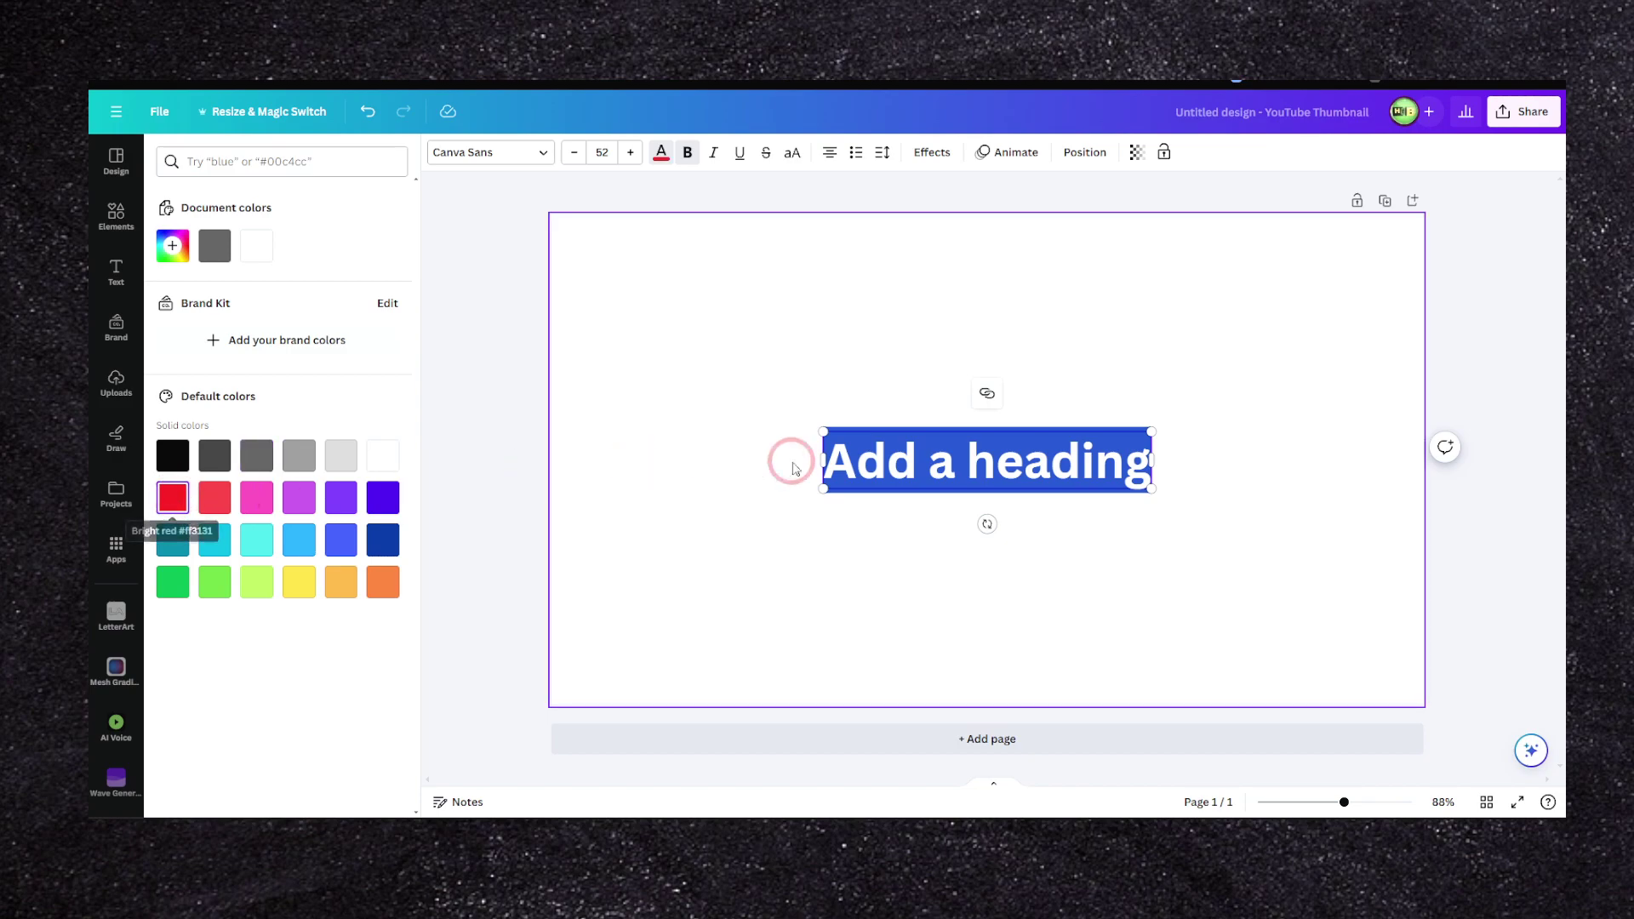
click(894, 481)
double_click(894, 481)
key(ctrl+a)
- Search the elements for "dark shadow", add the black rectangular gradient graphic, and place it on the left part of the page
click(104, 285)
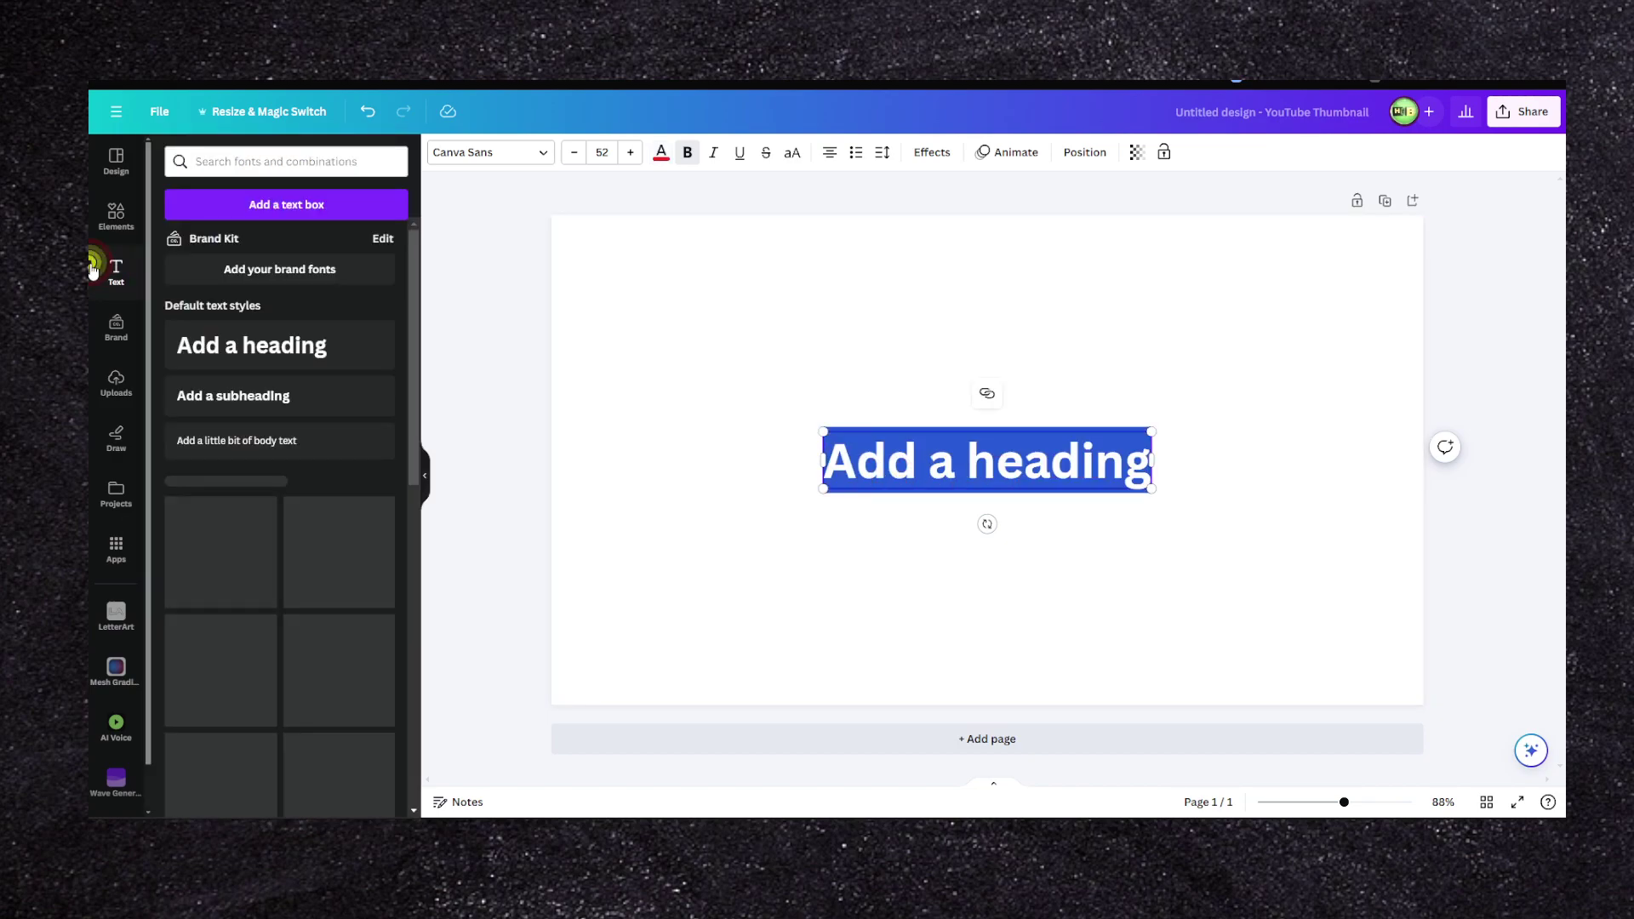
click(134, 207)
click(217, 164)
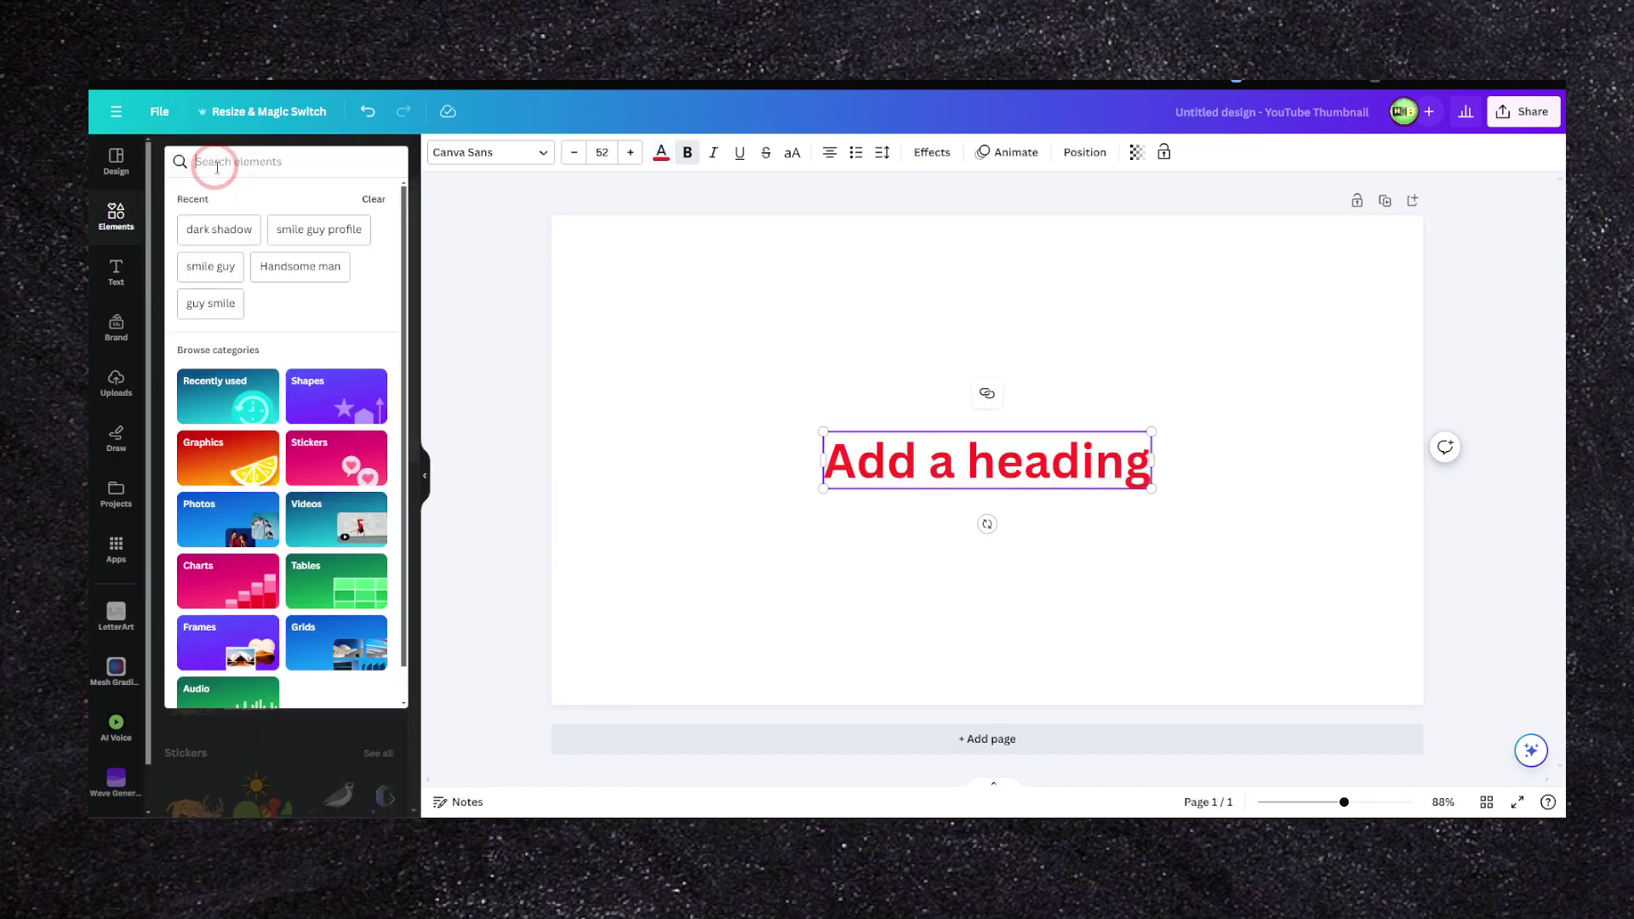
text(dark)
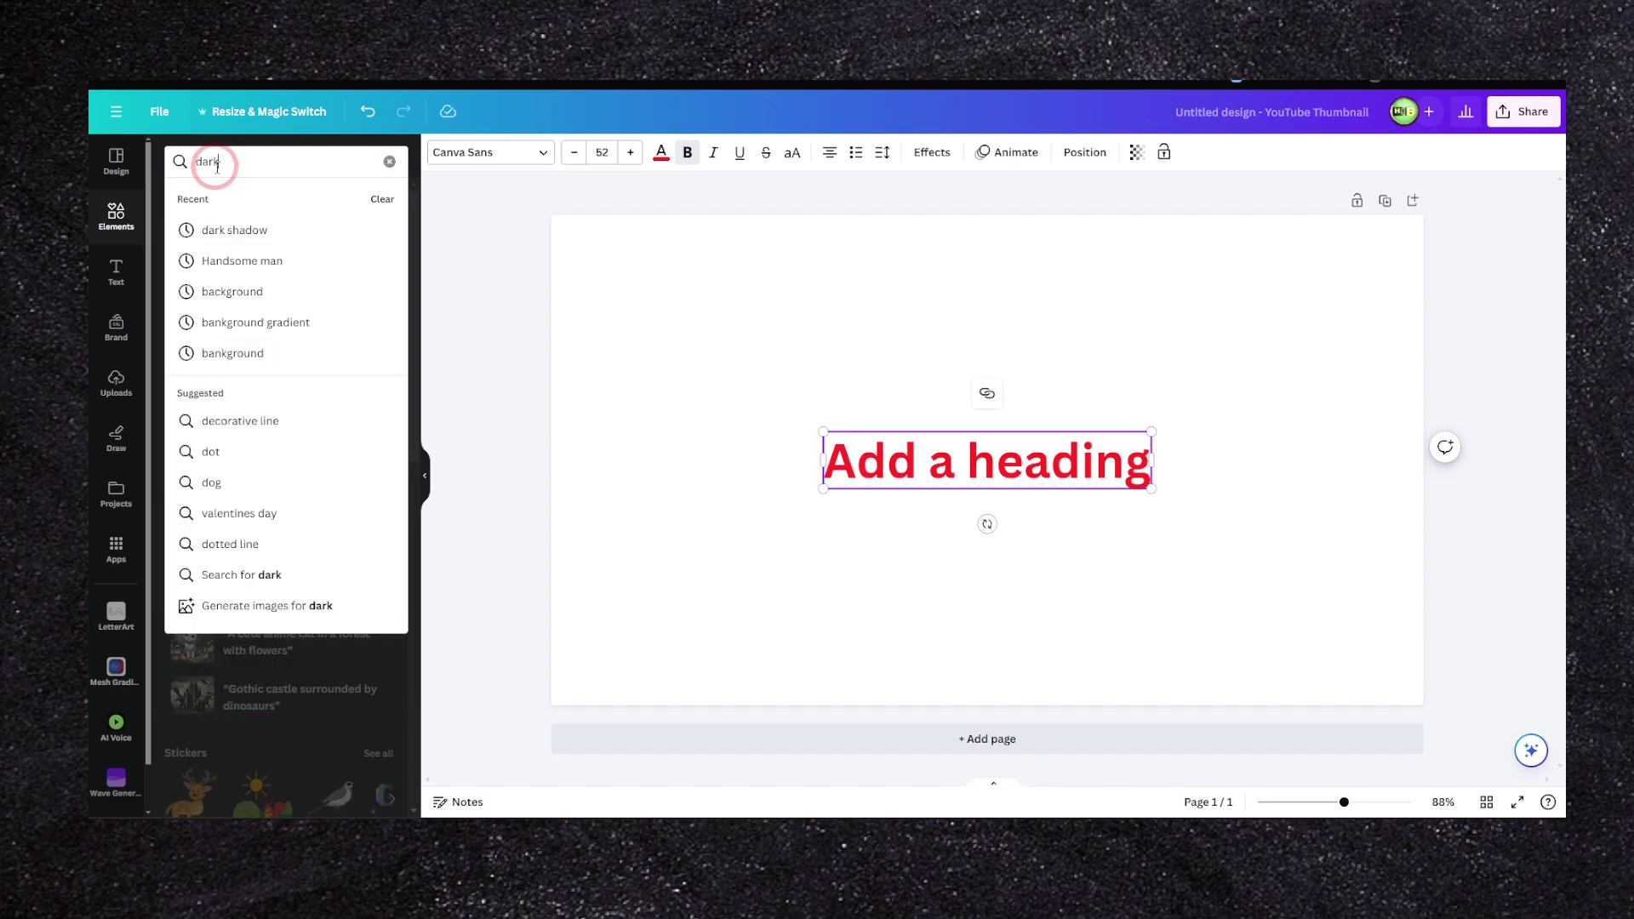
text( shadow)
key(Return)
click(197, 332)
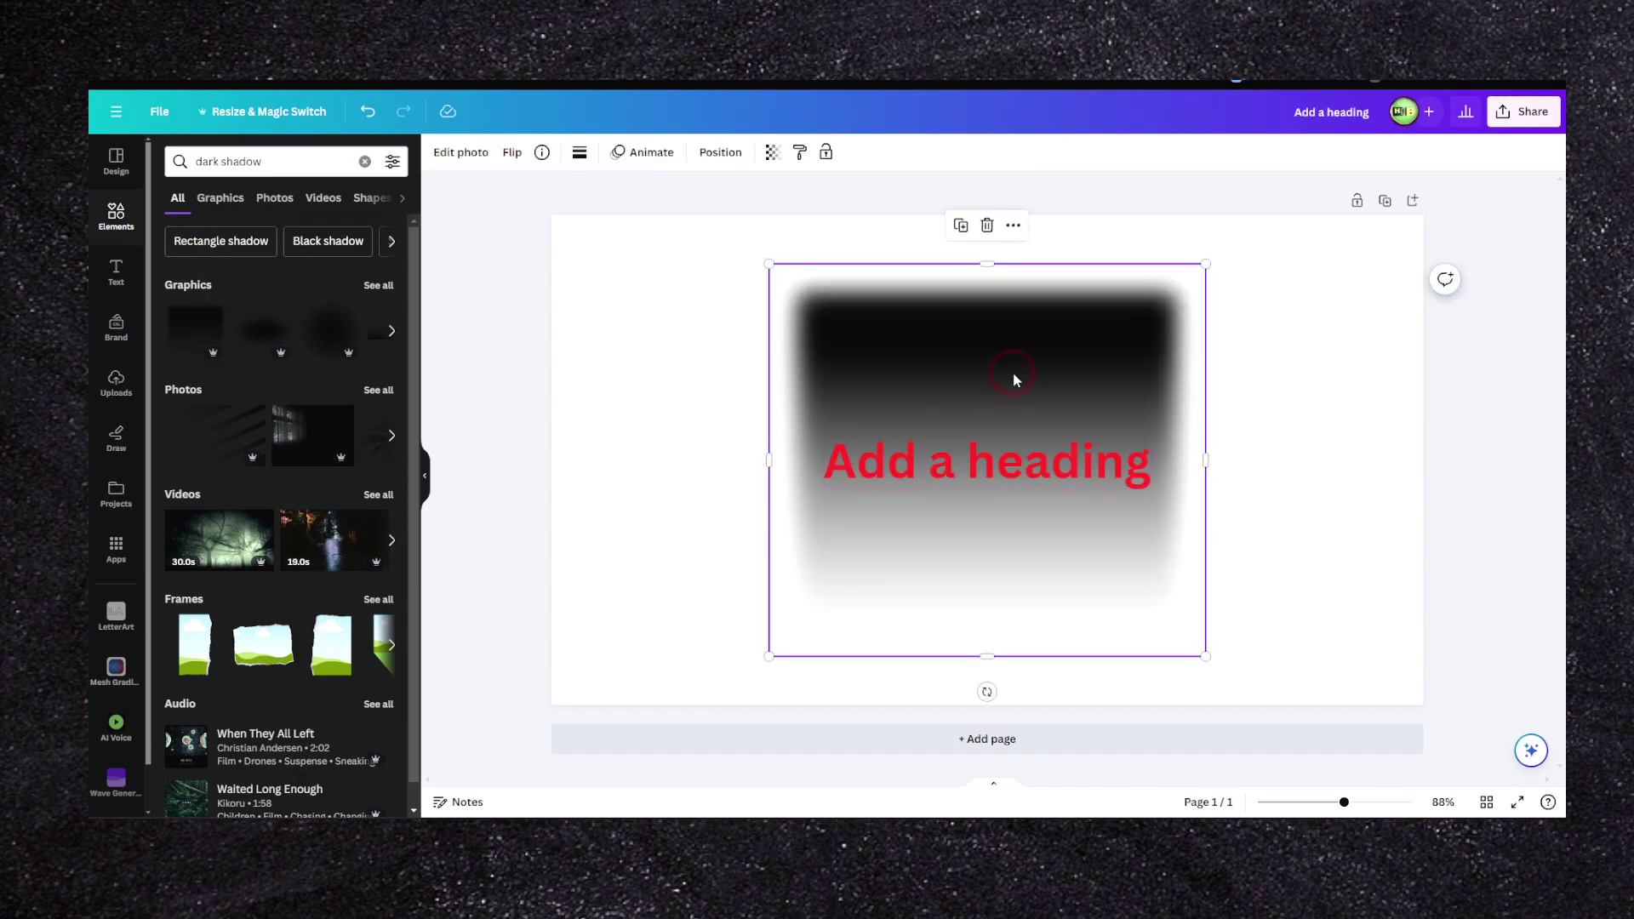
drag(1014, 365, 744, 321)
- Apply the Duotone effect with the Blush preset to the shadow graphic
click(459, 153)
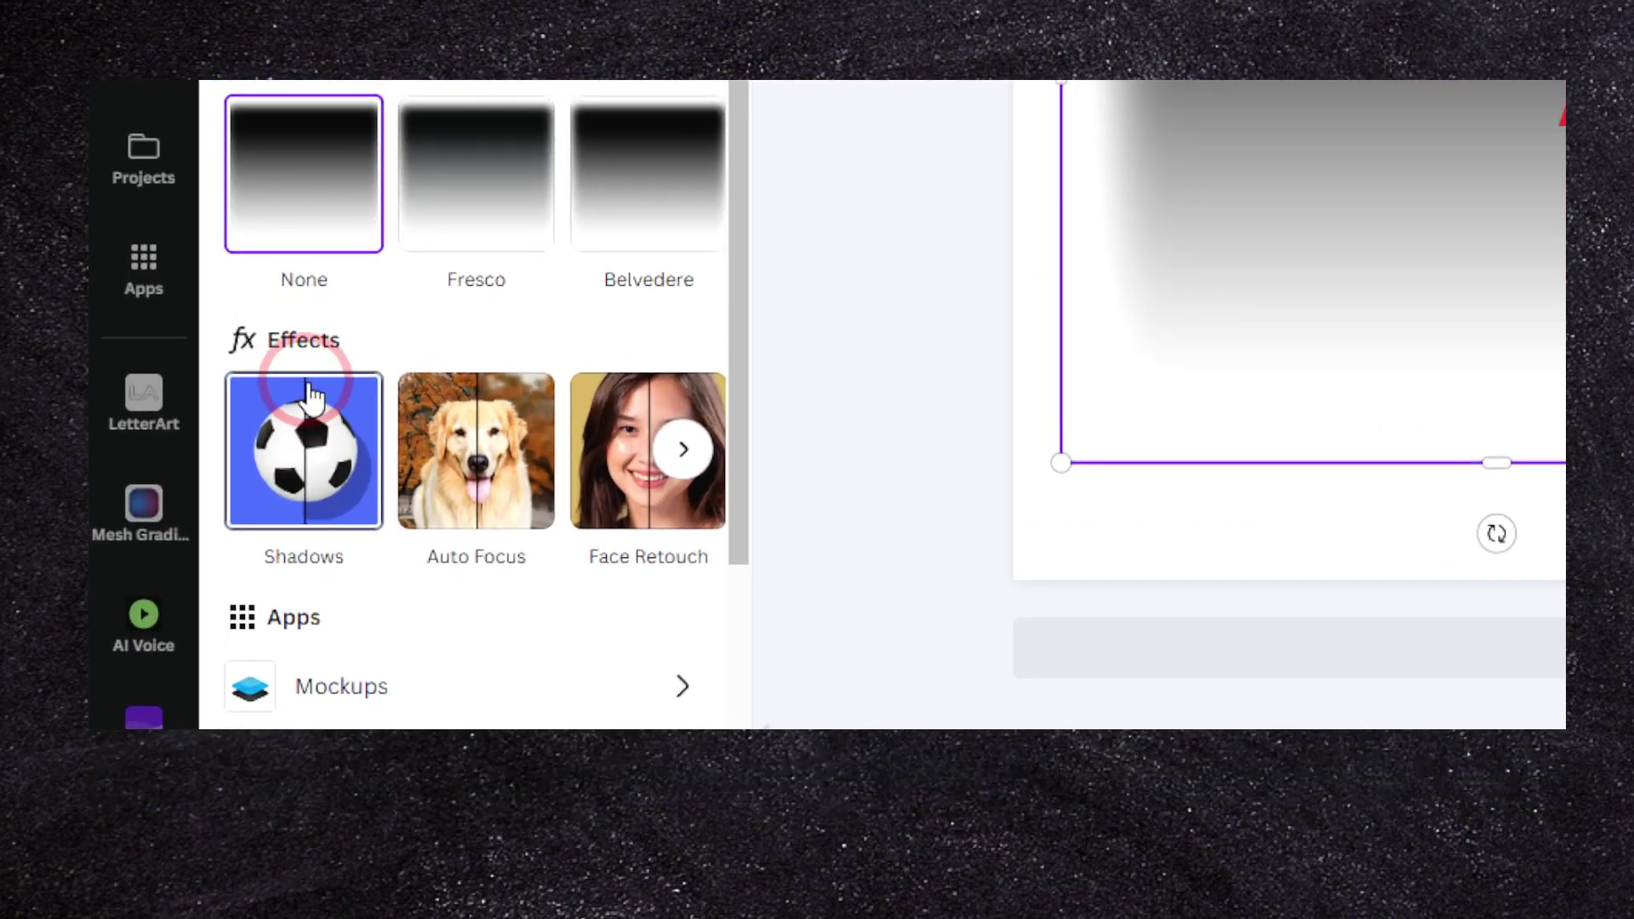
scroll(277, 619, down, 1)
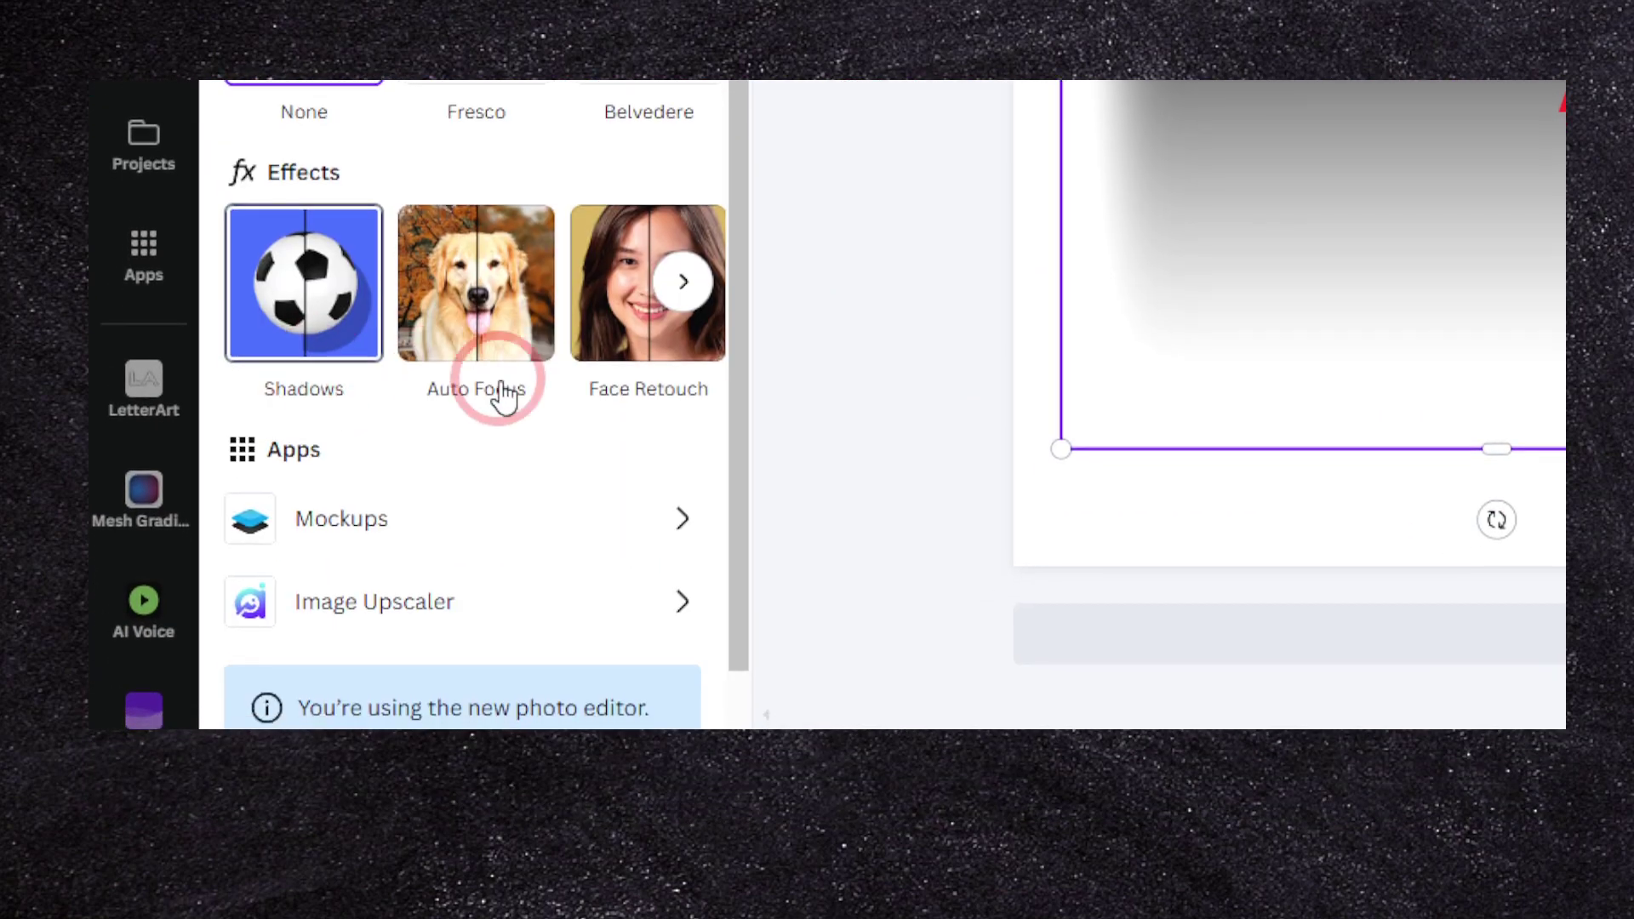
click(691, 387)
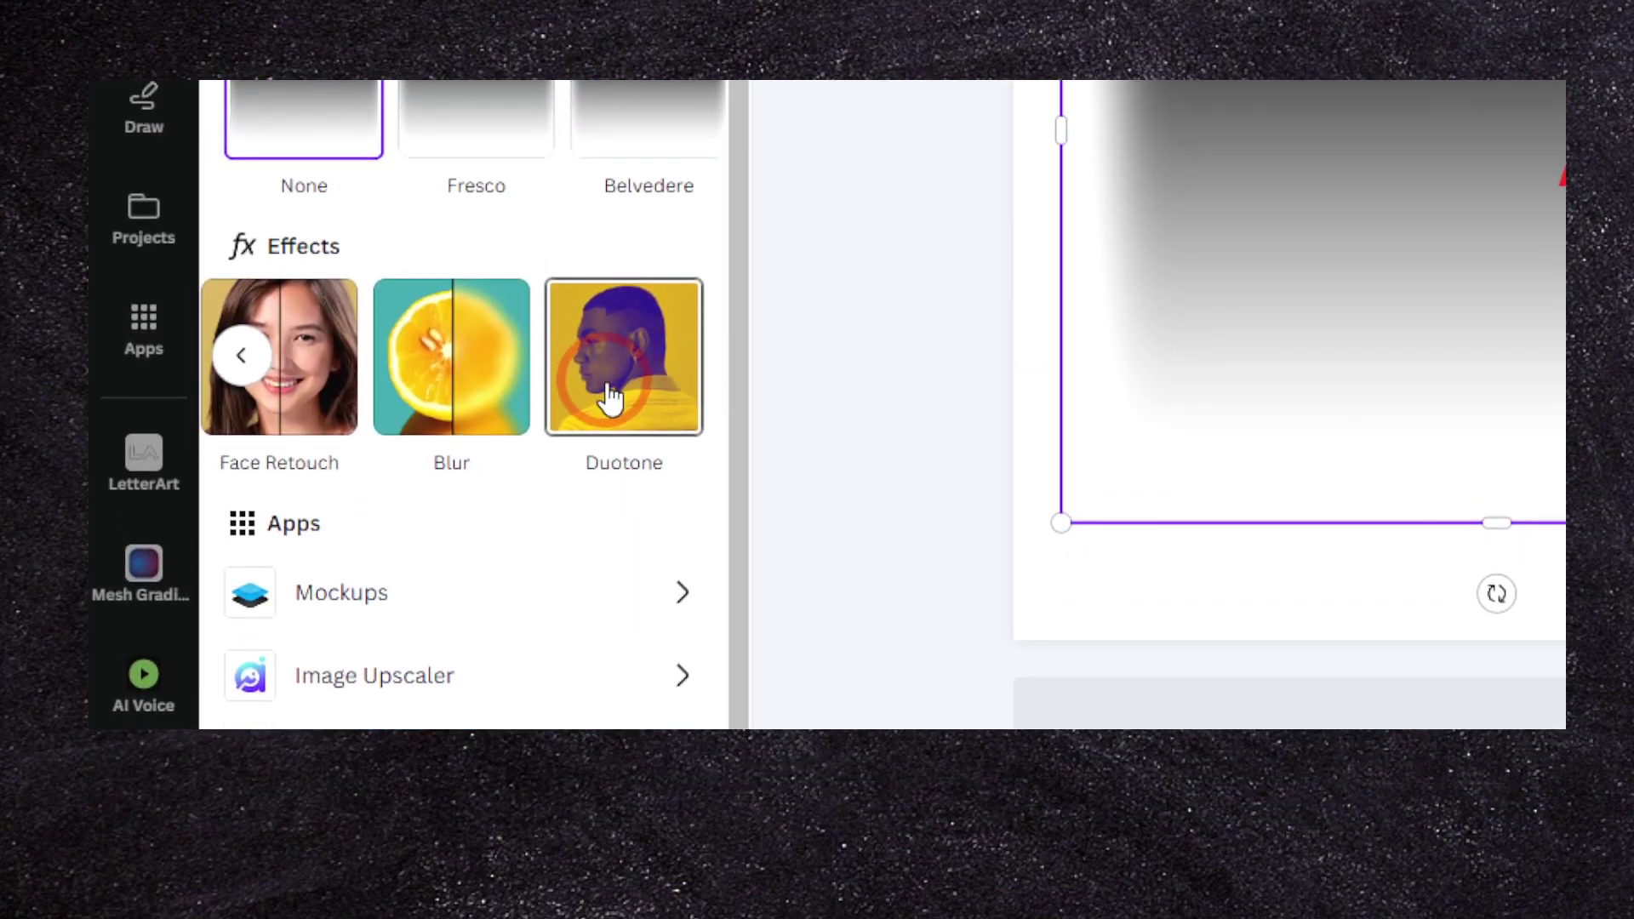
click(615, 396)
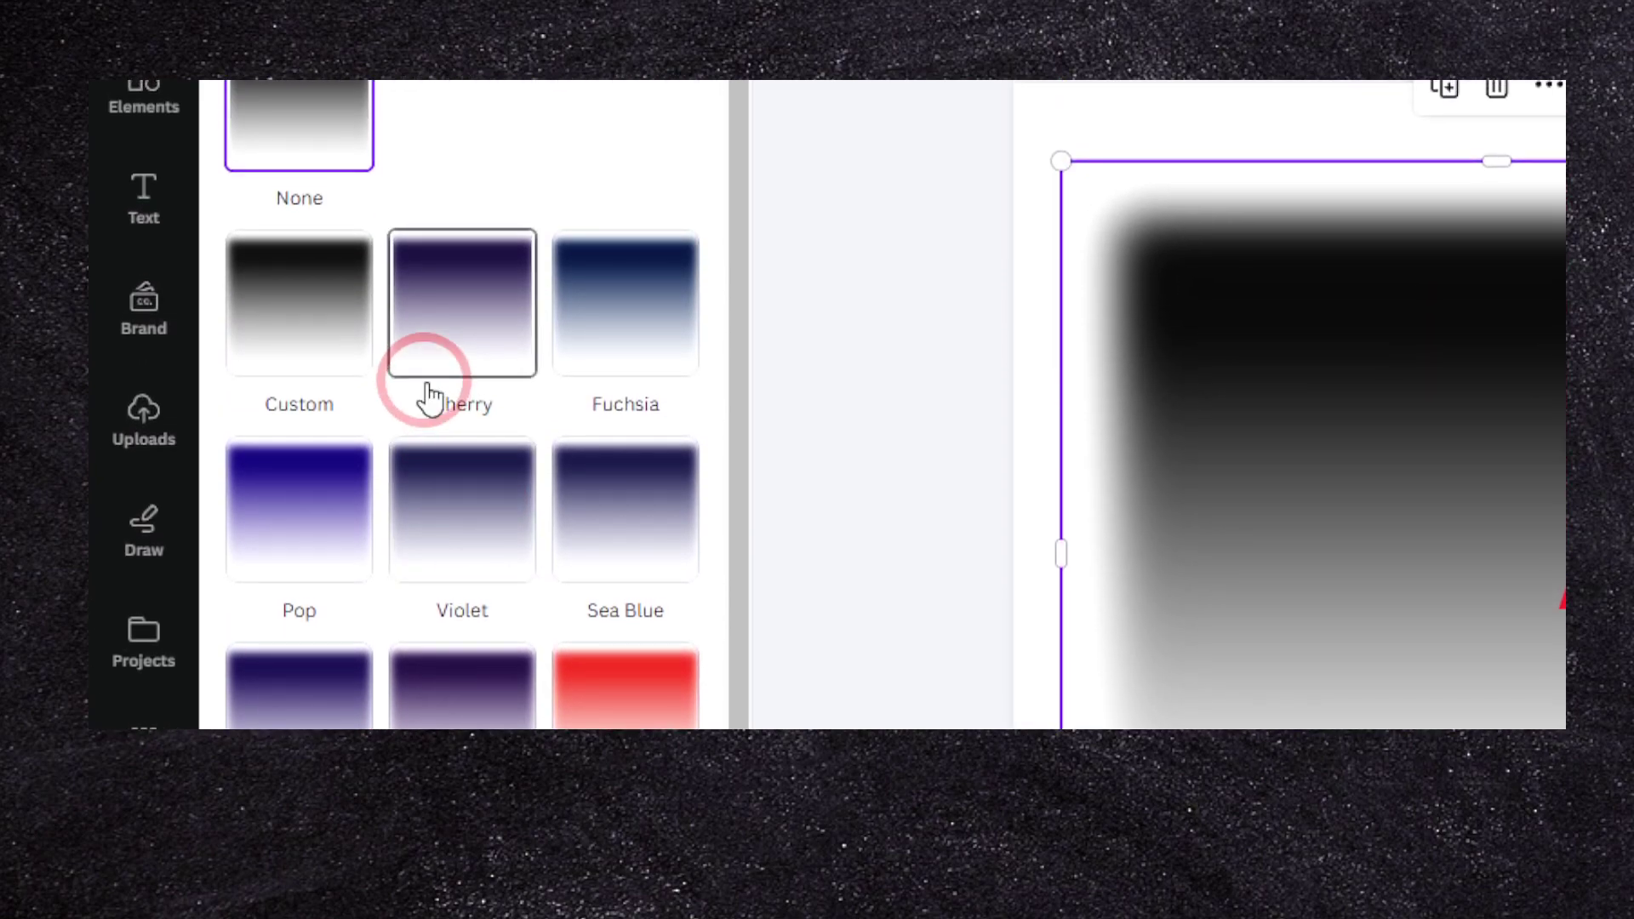
scroll(430, 396, down, 2)
click(437, 383)
scroll(438, 391, down, 4)
click(445, 391)
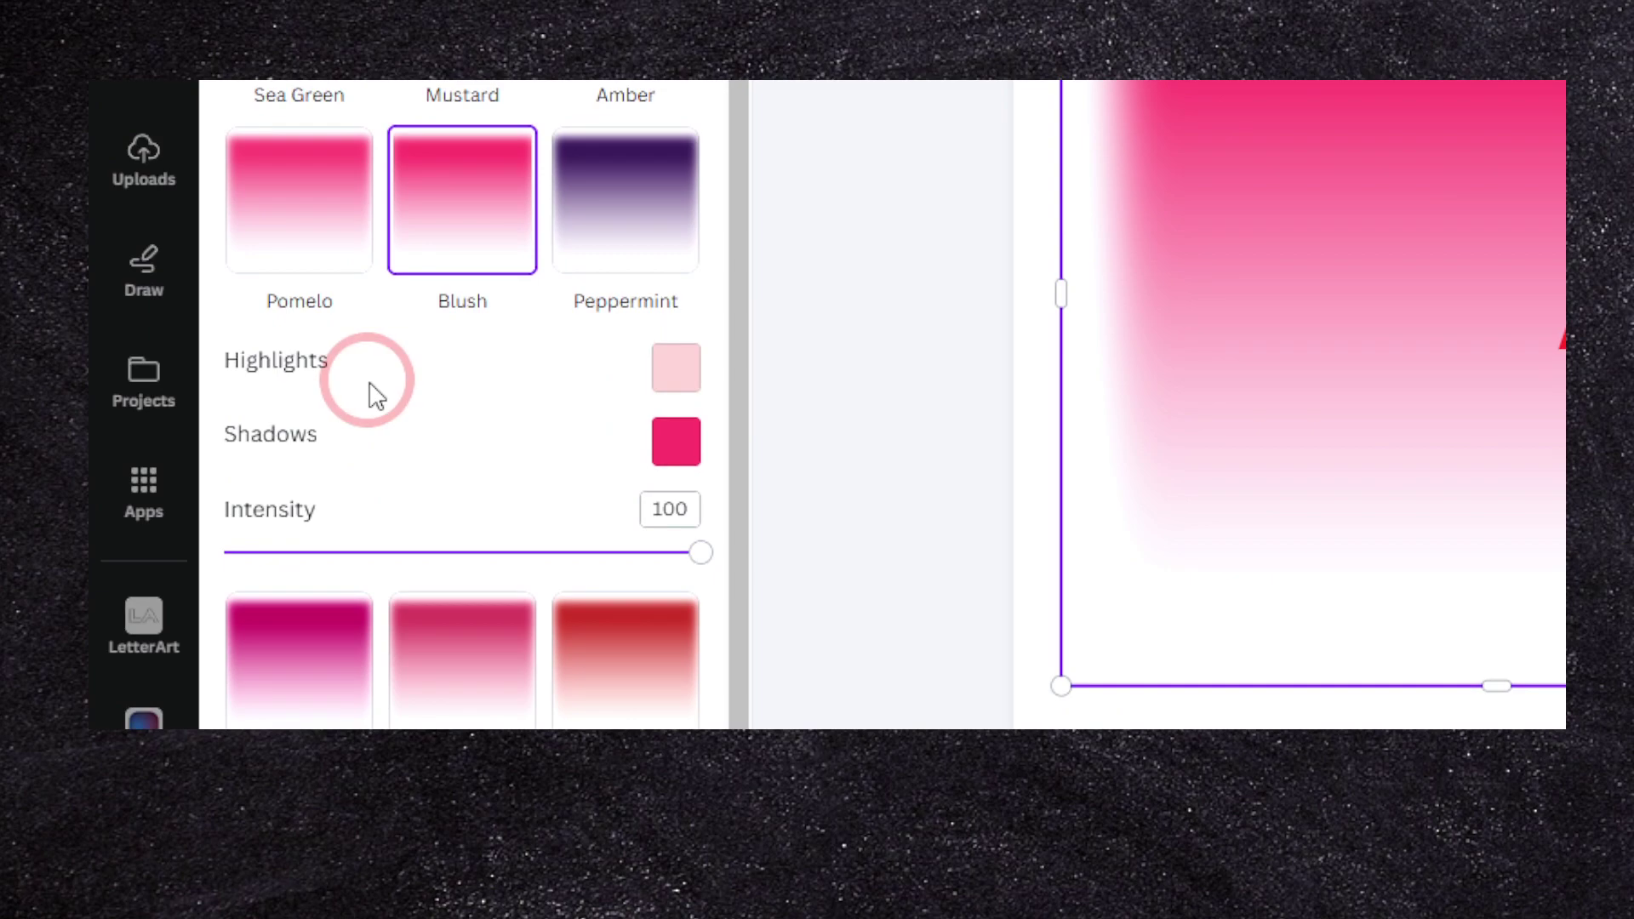
- Set the Duotone highlights color to a blue sampled from the screen with the color picker
click(676, 367)
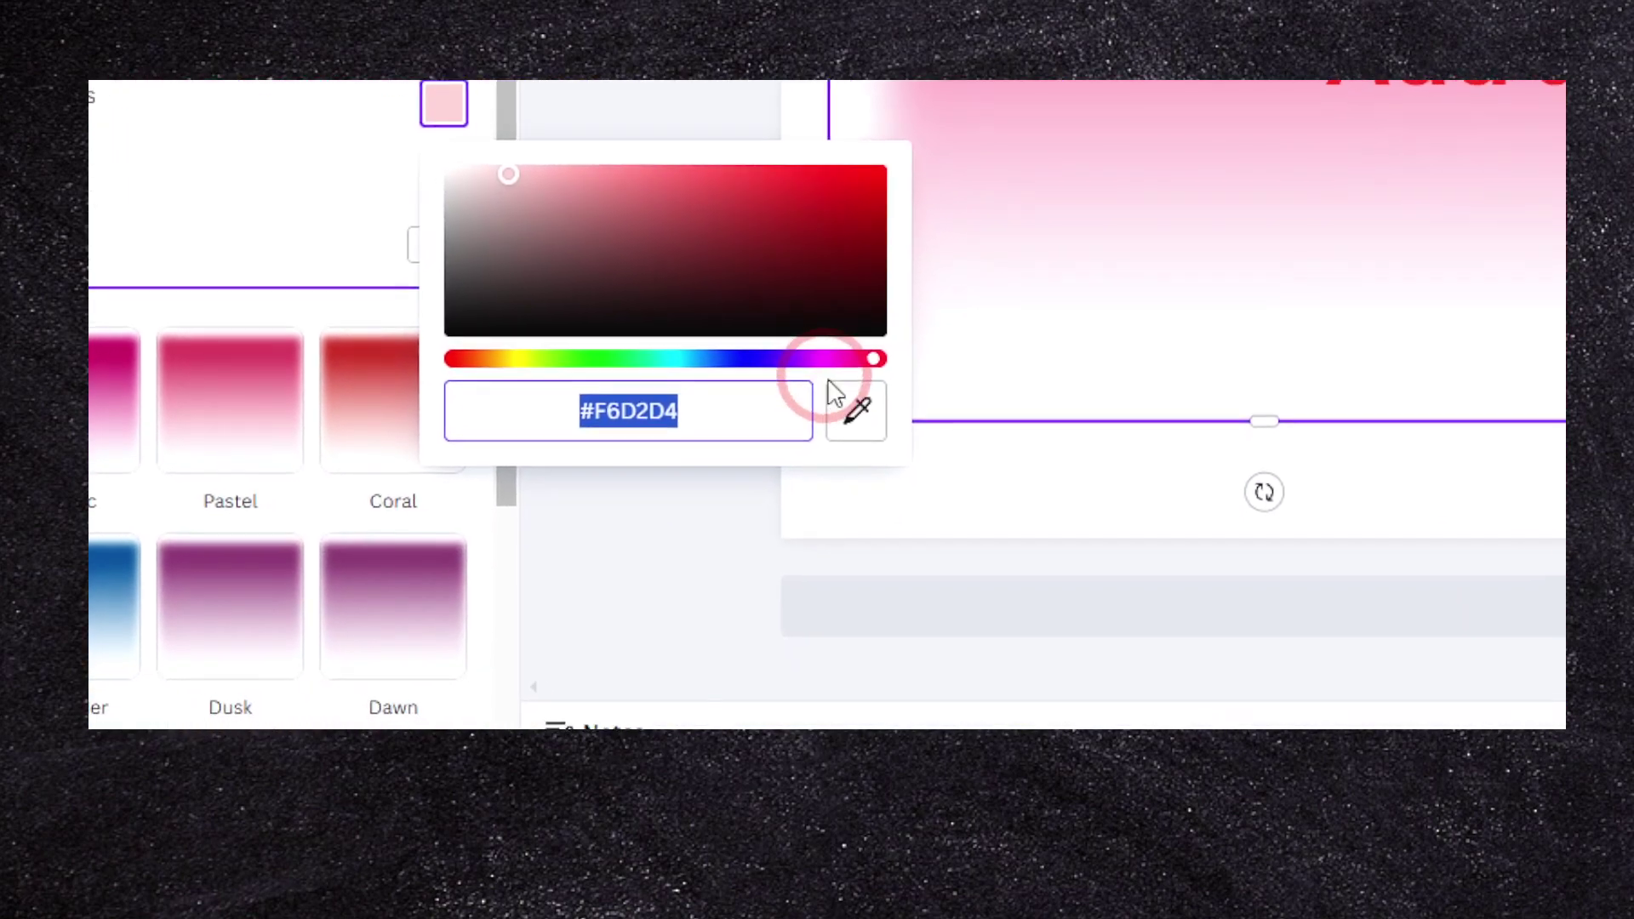
click(834, 393)
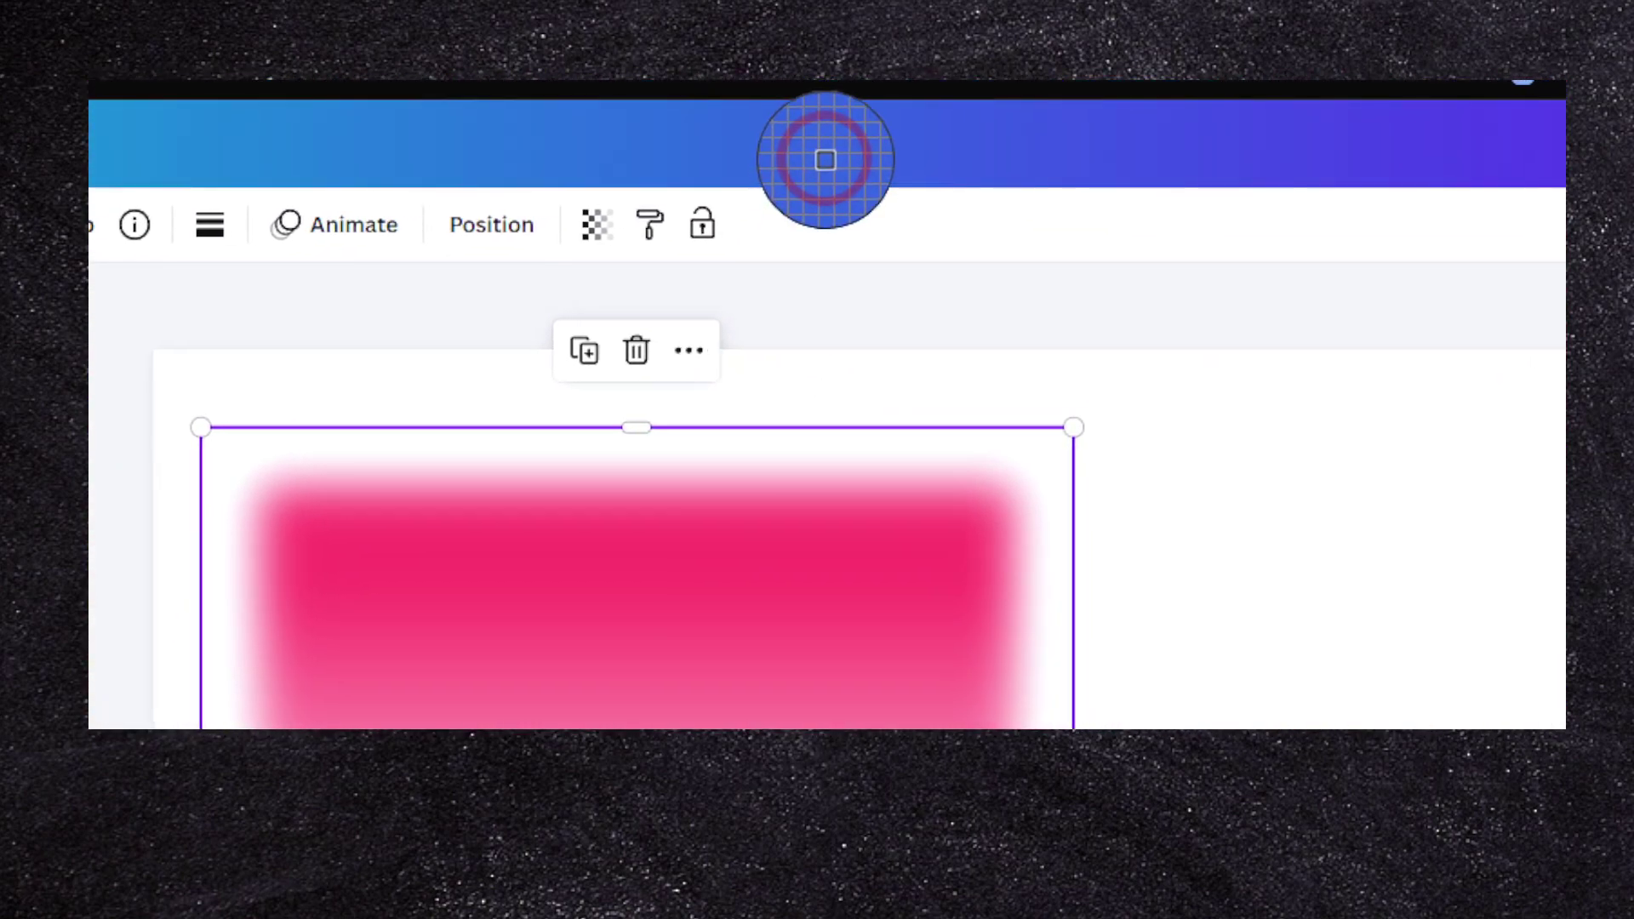
click(826, 160)
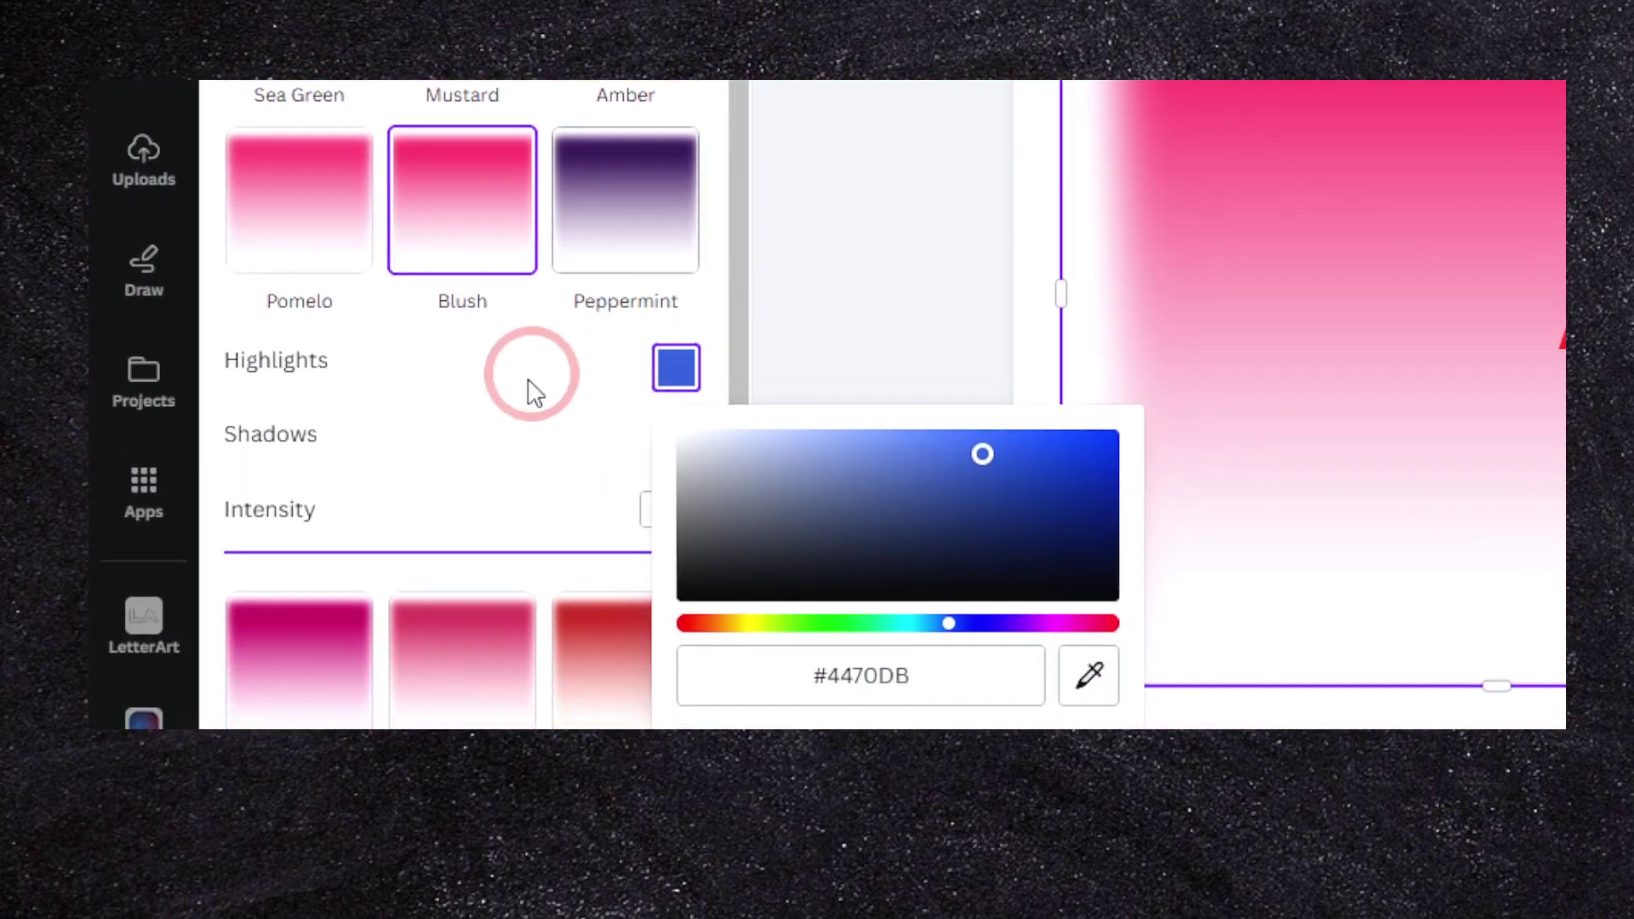
click(532, 392)
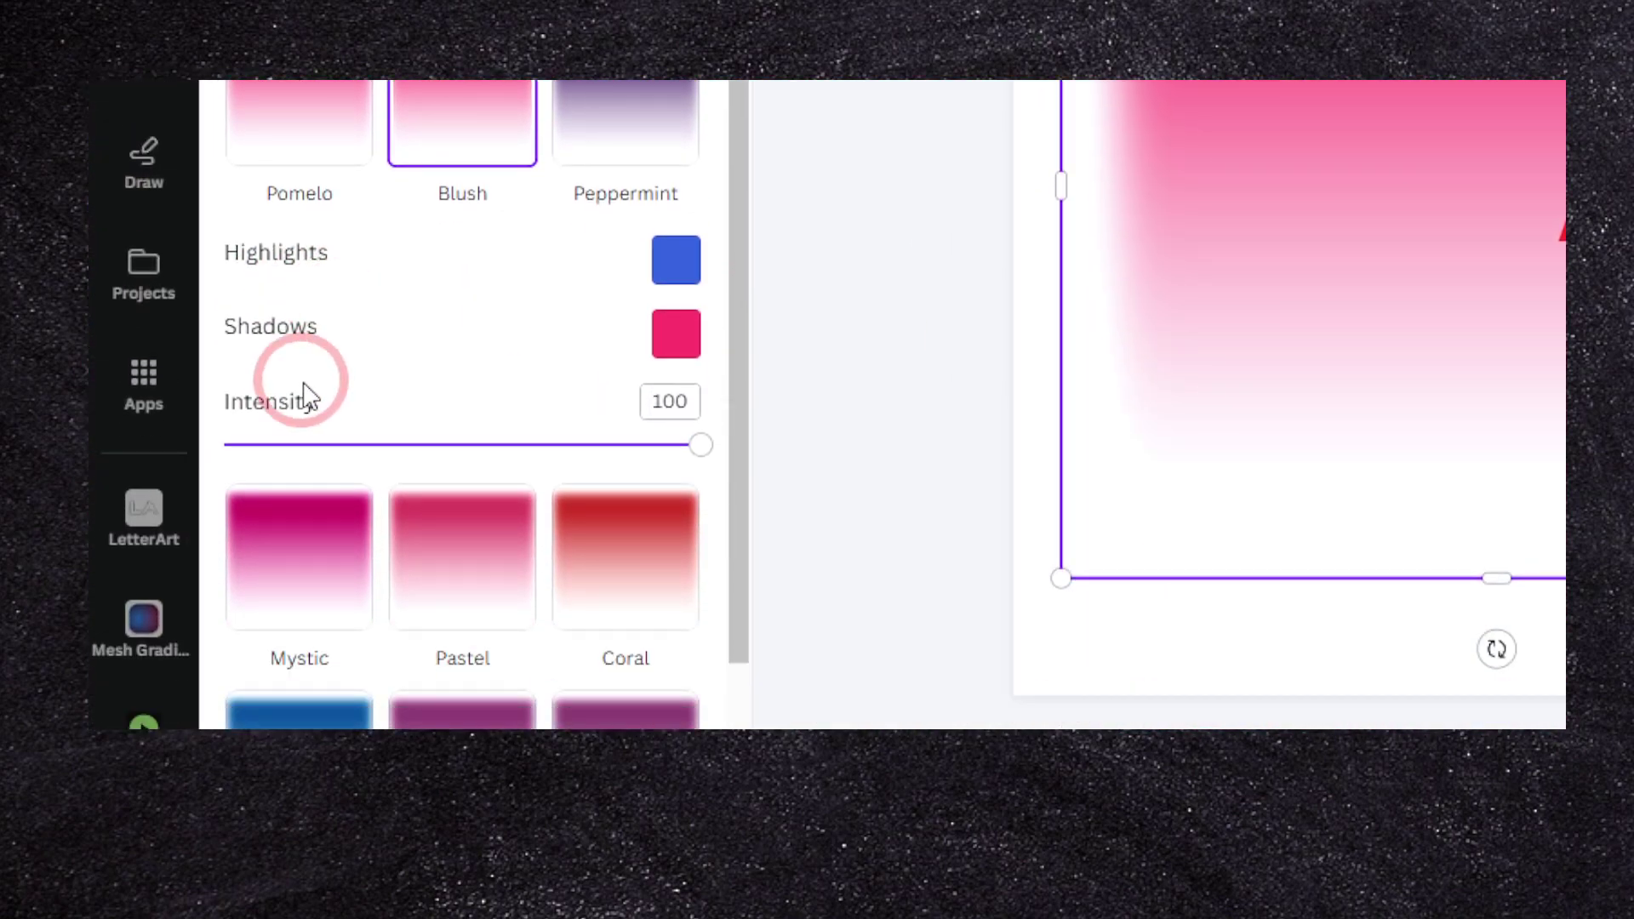
- Remove the Duotone coloring so the shadow graphic is plain black again
click(304, 397)
click(304, 397)
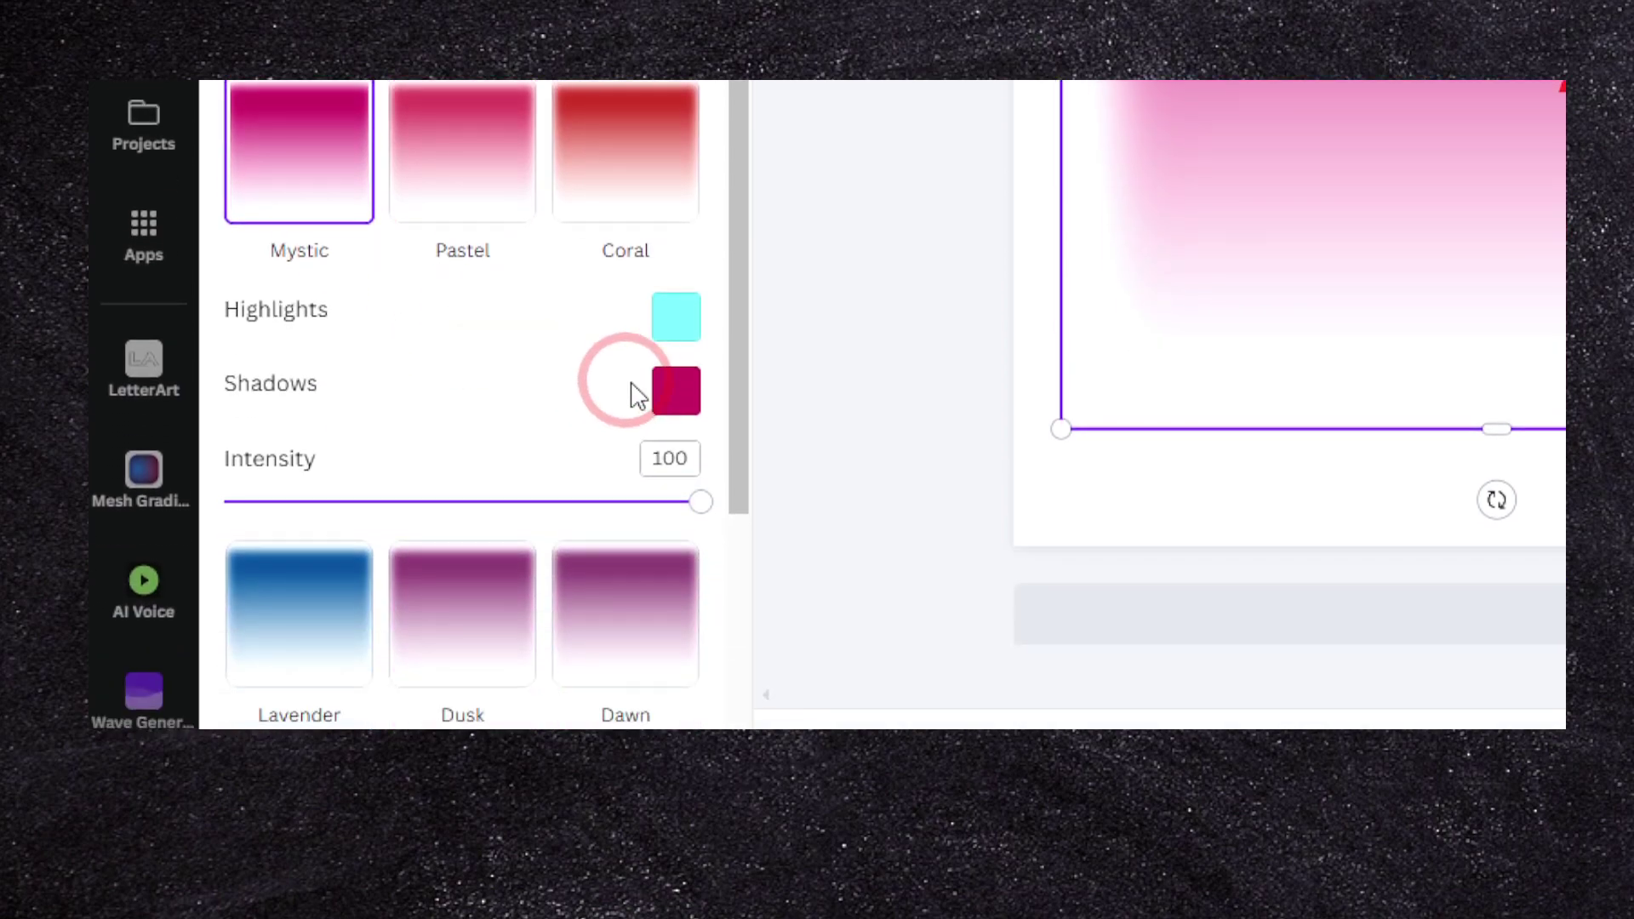
click(668, 391)
drag(777, 495, 677, 621)
click(691, 319)
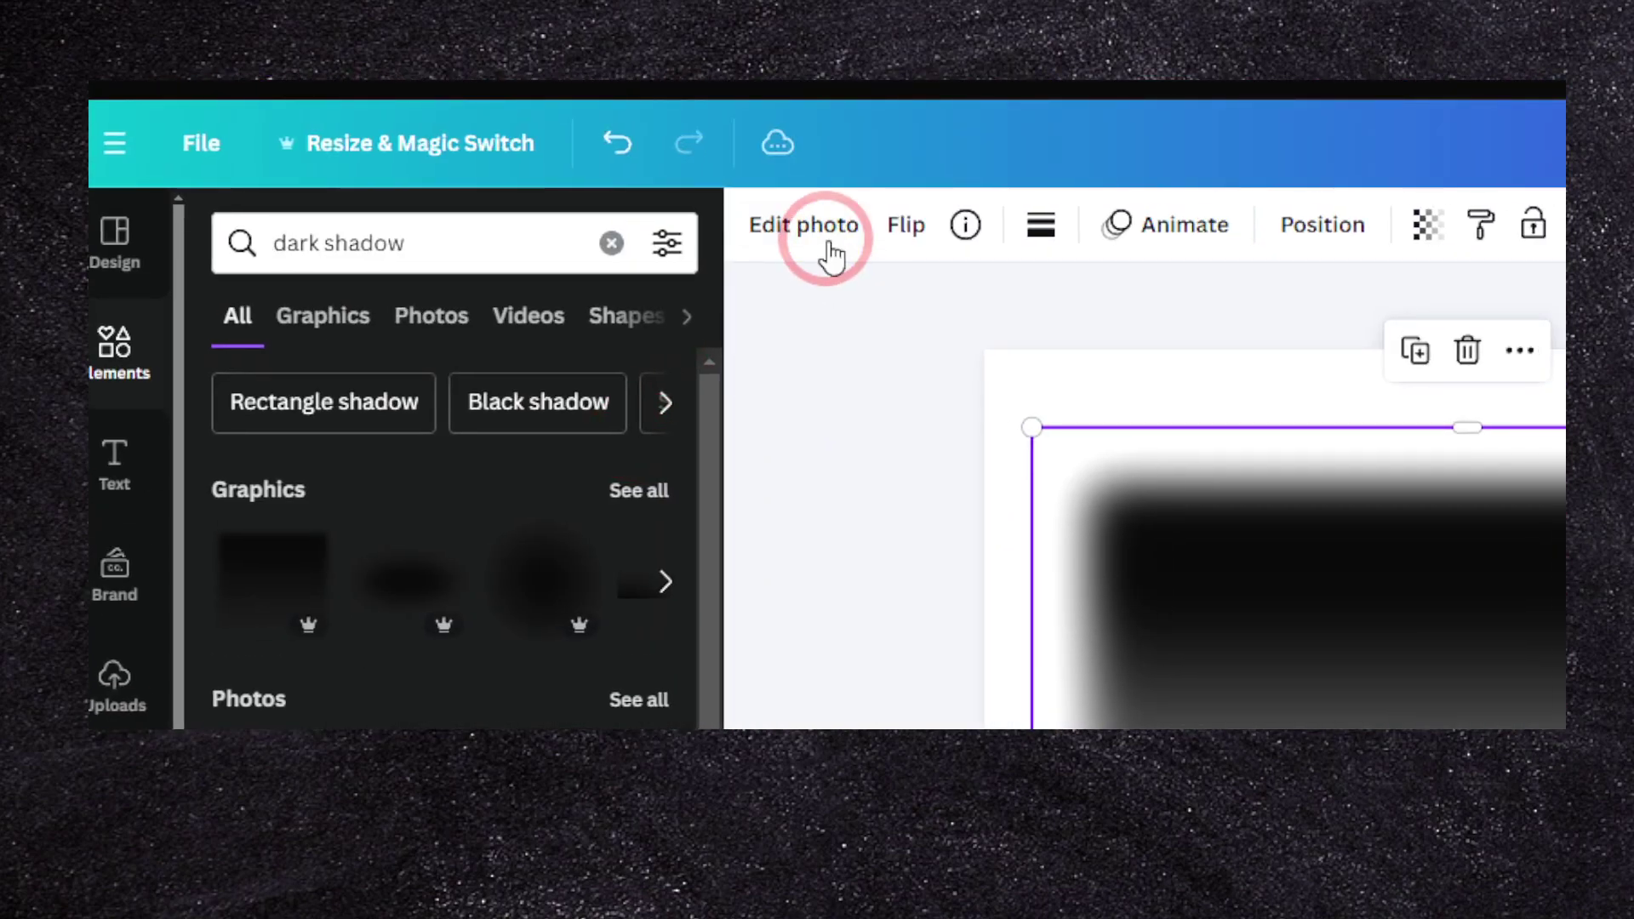
- Apply the Duotone effect with a dark purple preset to the shadow graphic
click(830, 247)
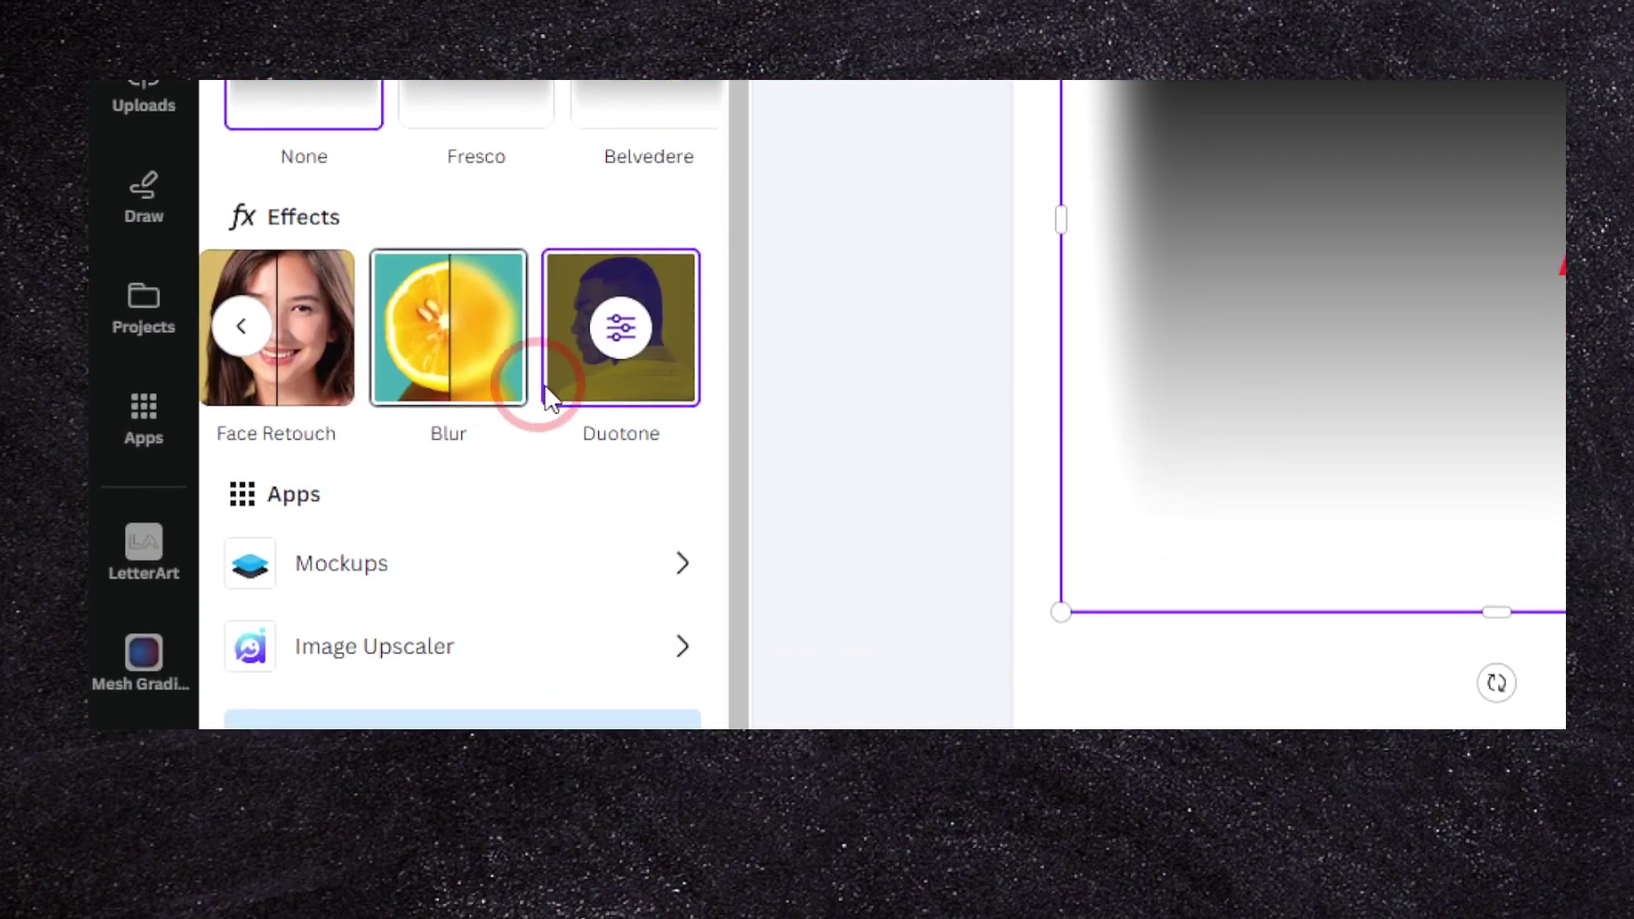
click(589, 357)
scroll(545, 383, down, 5)
click(447, 400)
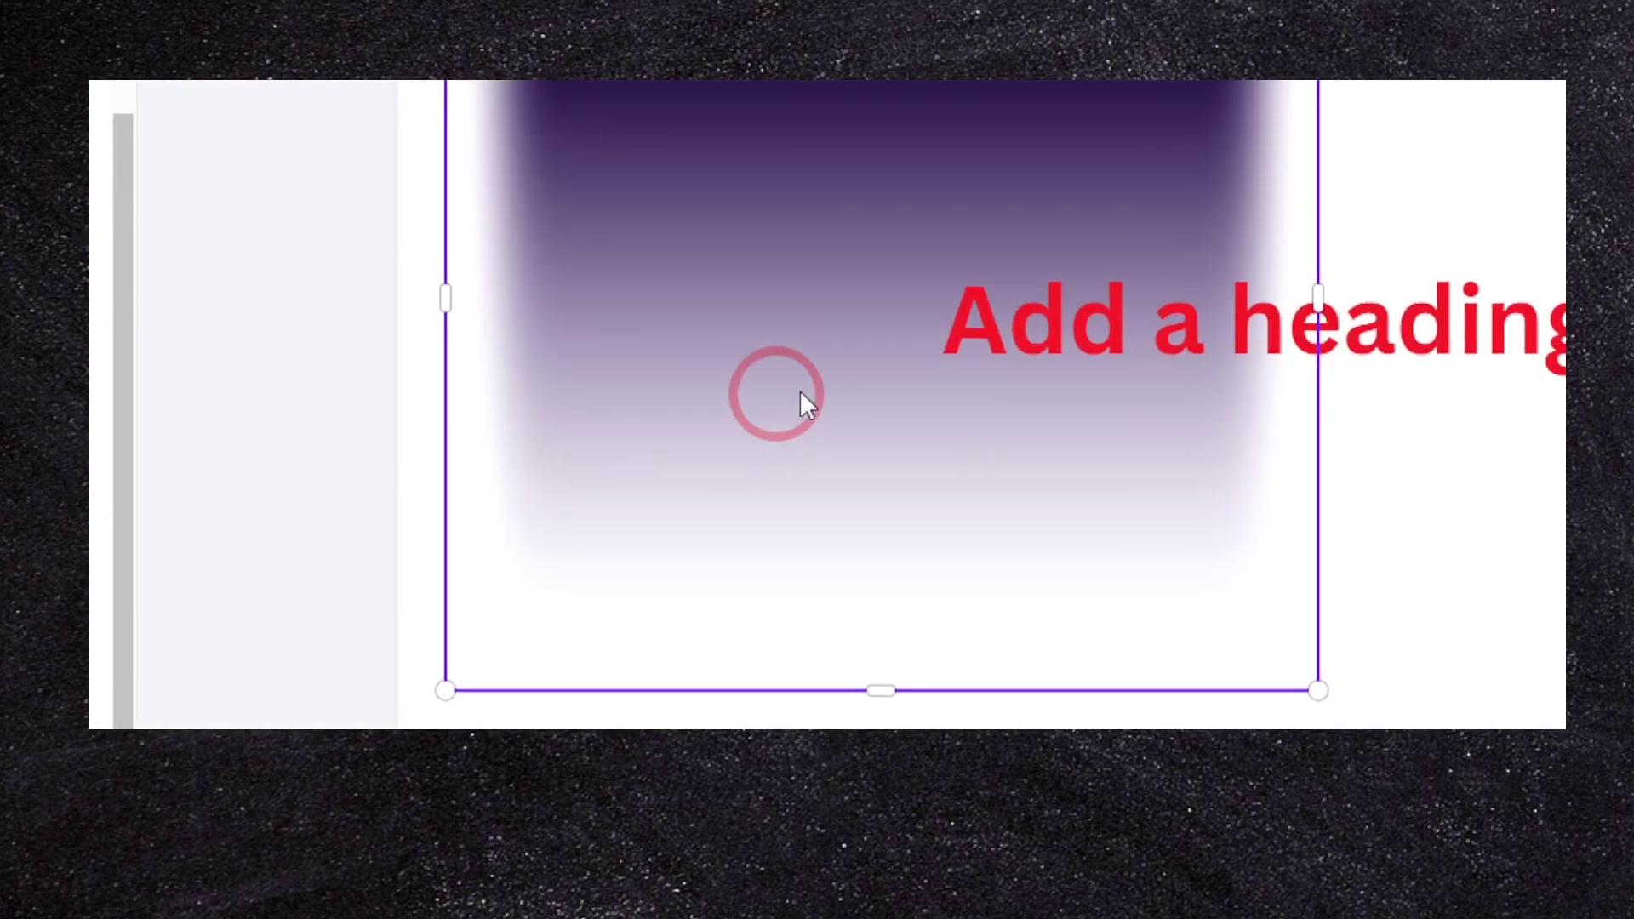
- Change the heading's font to Knockout Cruiserweight
click(1052, 315)
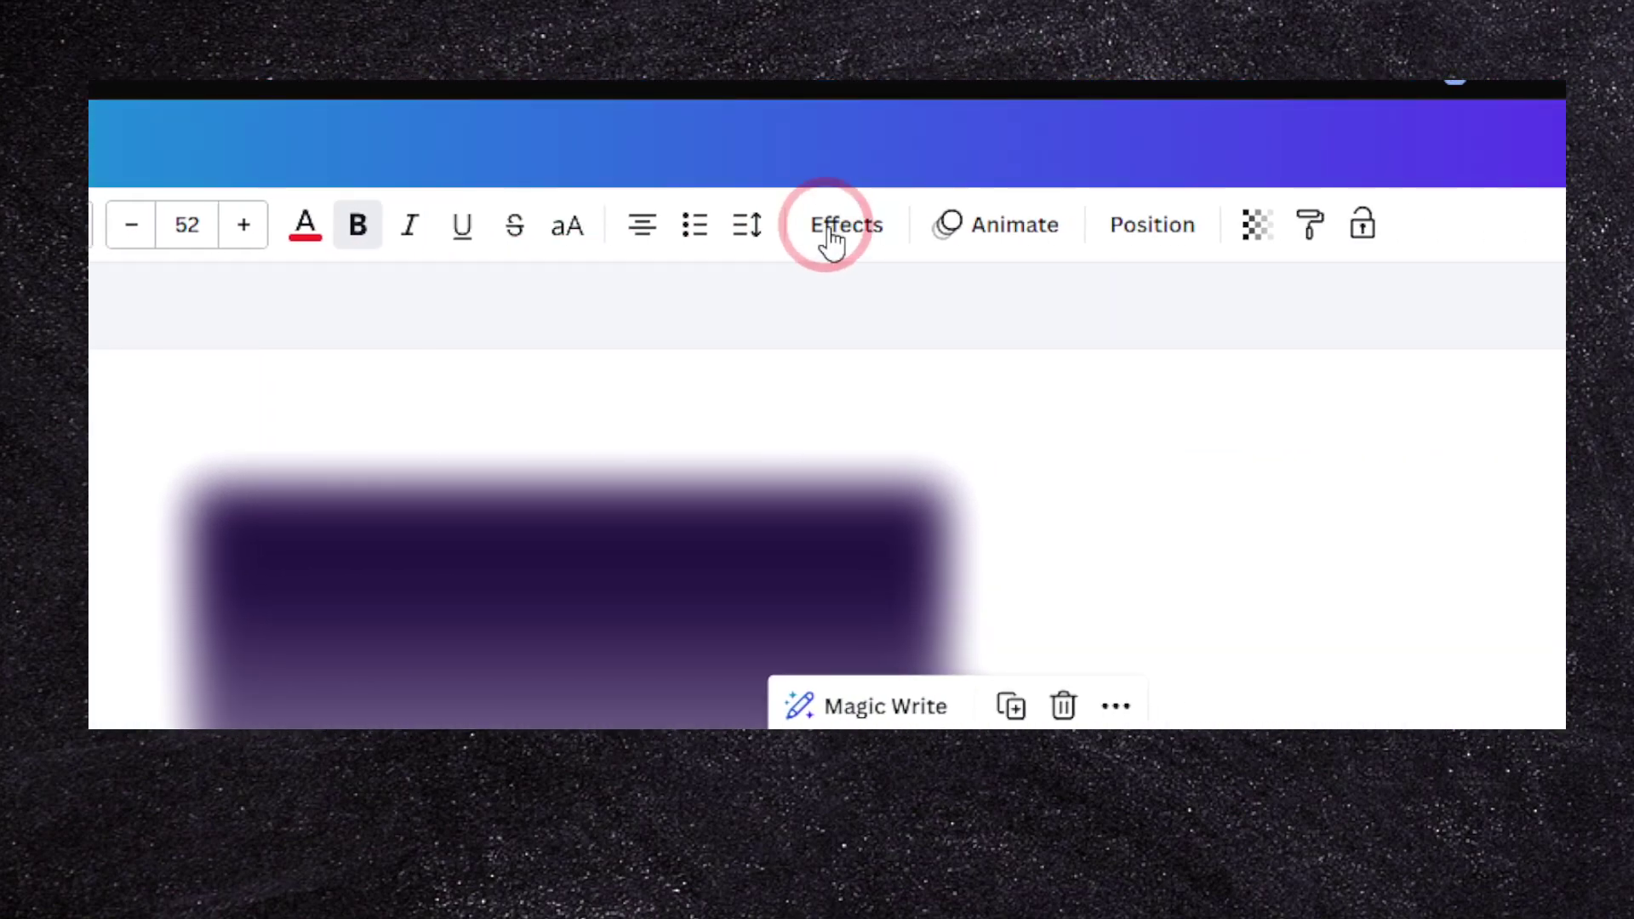
click(830, 242)
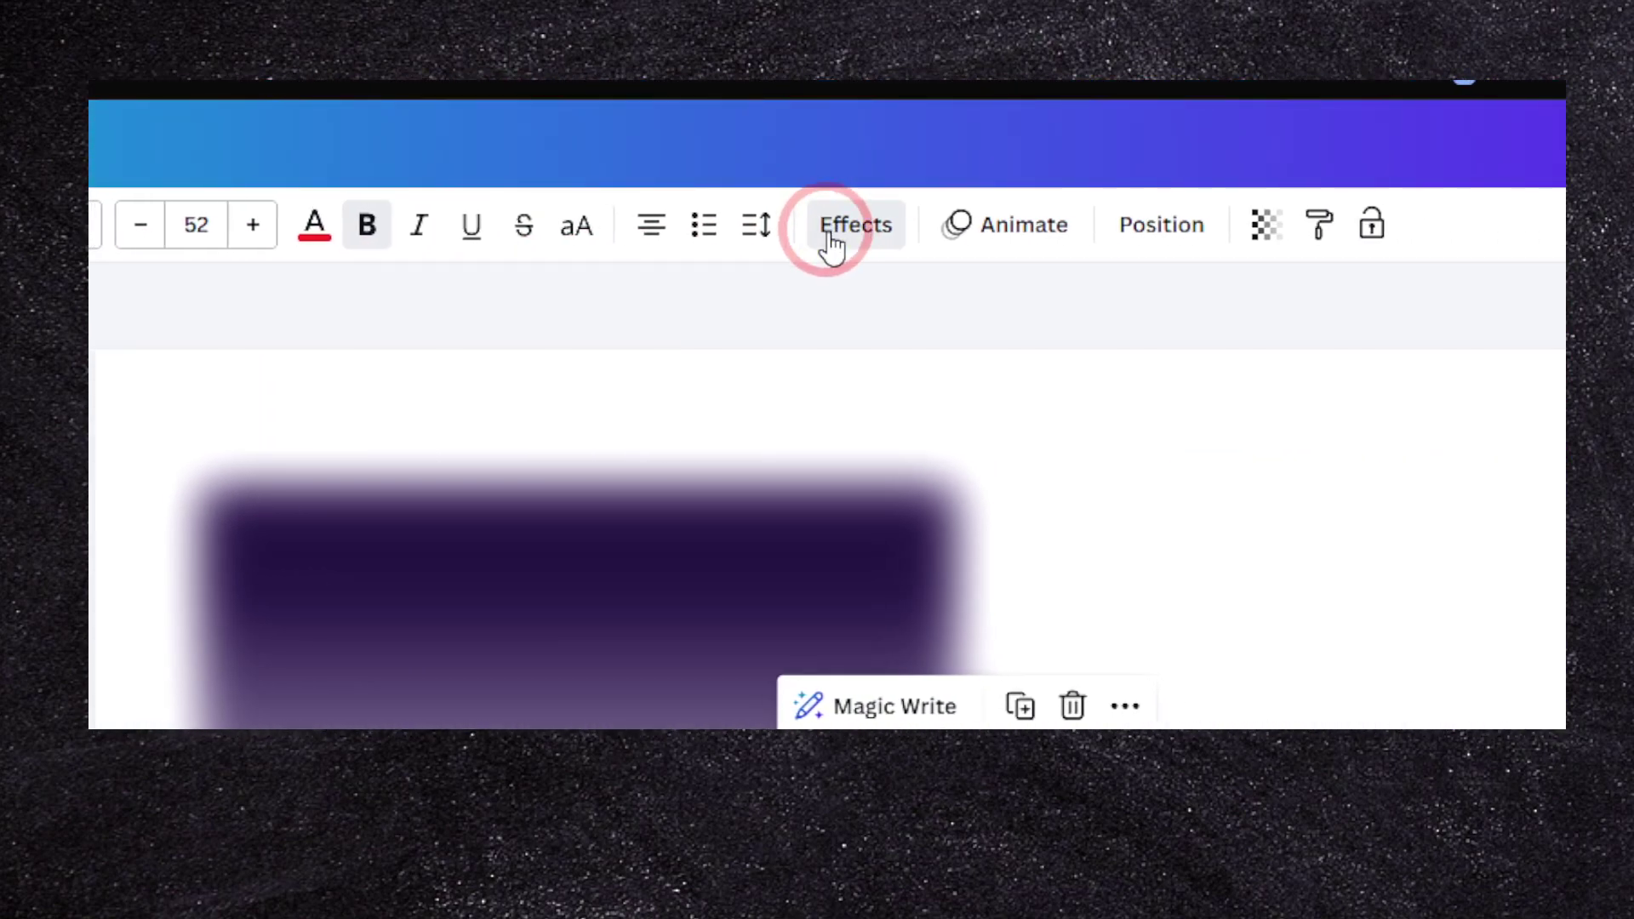
click(247, 705)
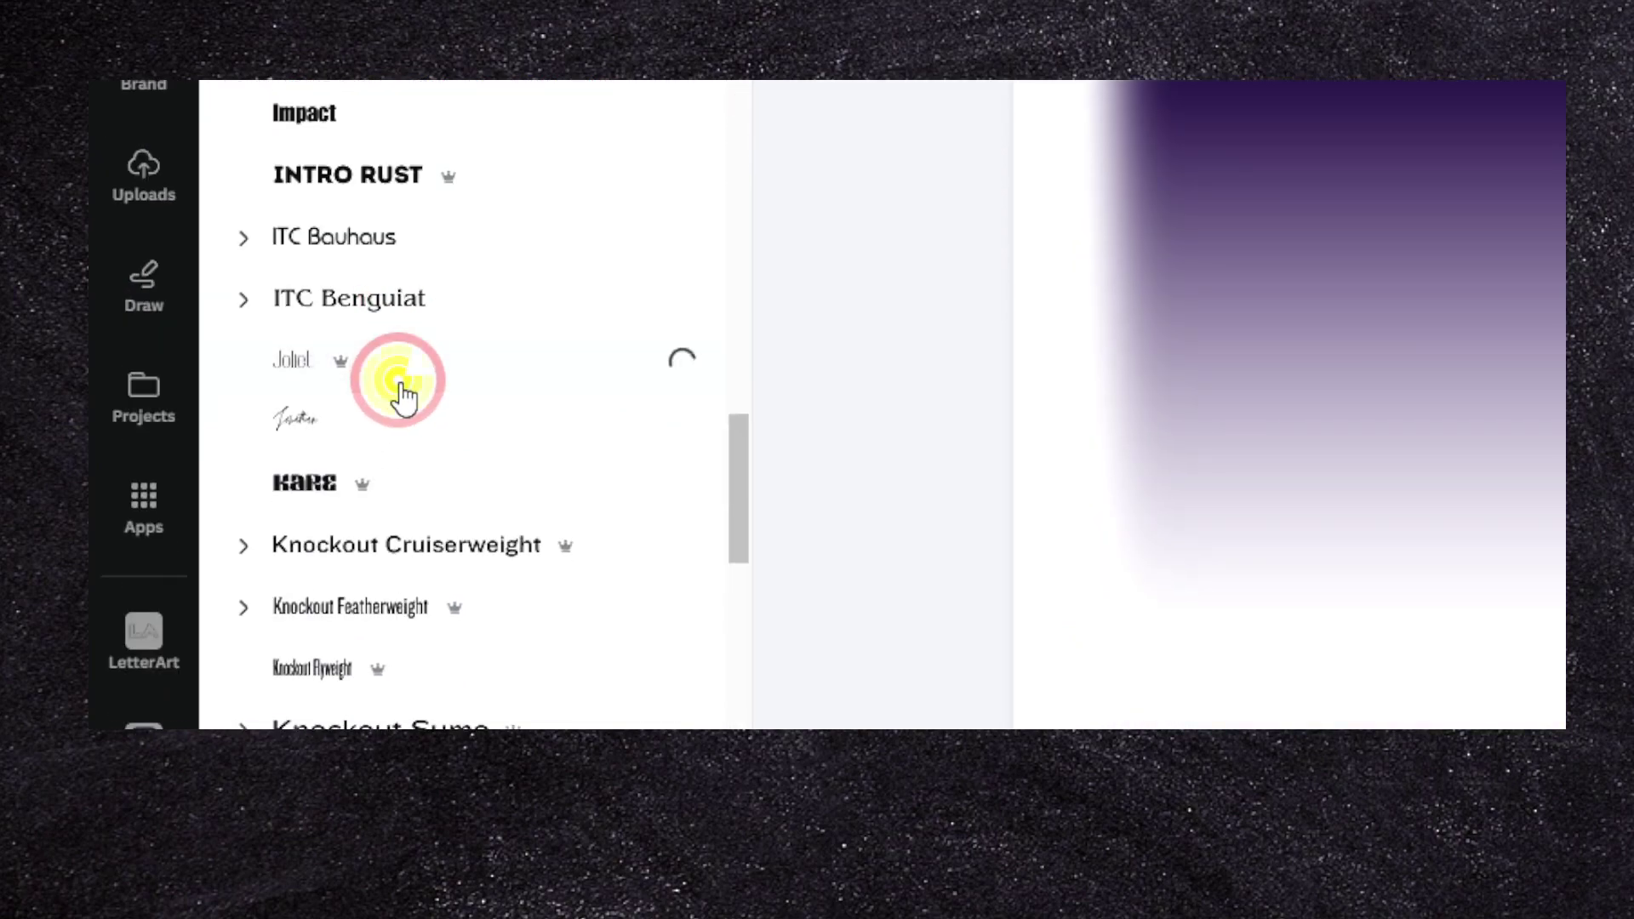
click(408, 533)
- Set the heading's text effect style to None
click(832, 384)
drag(819, 166, 780, 162)
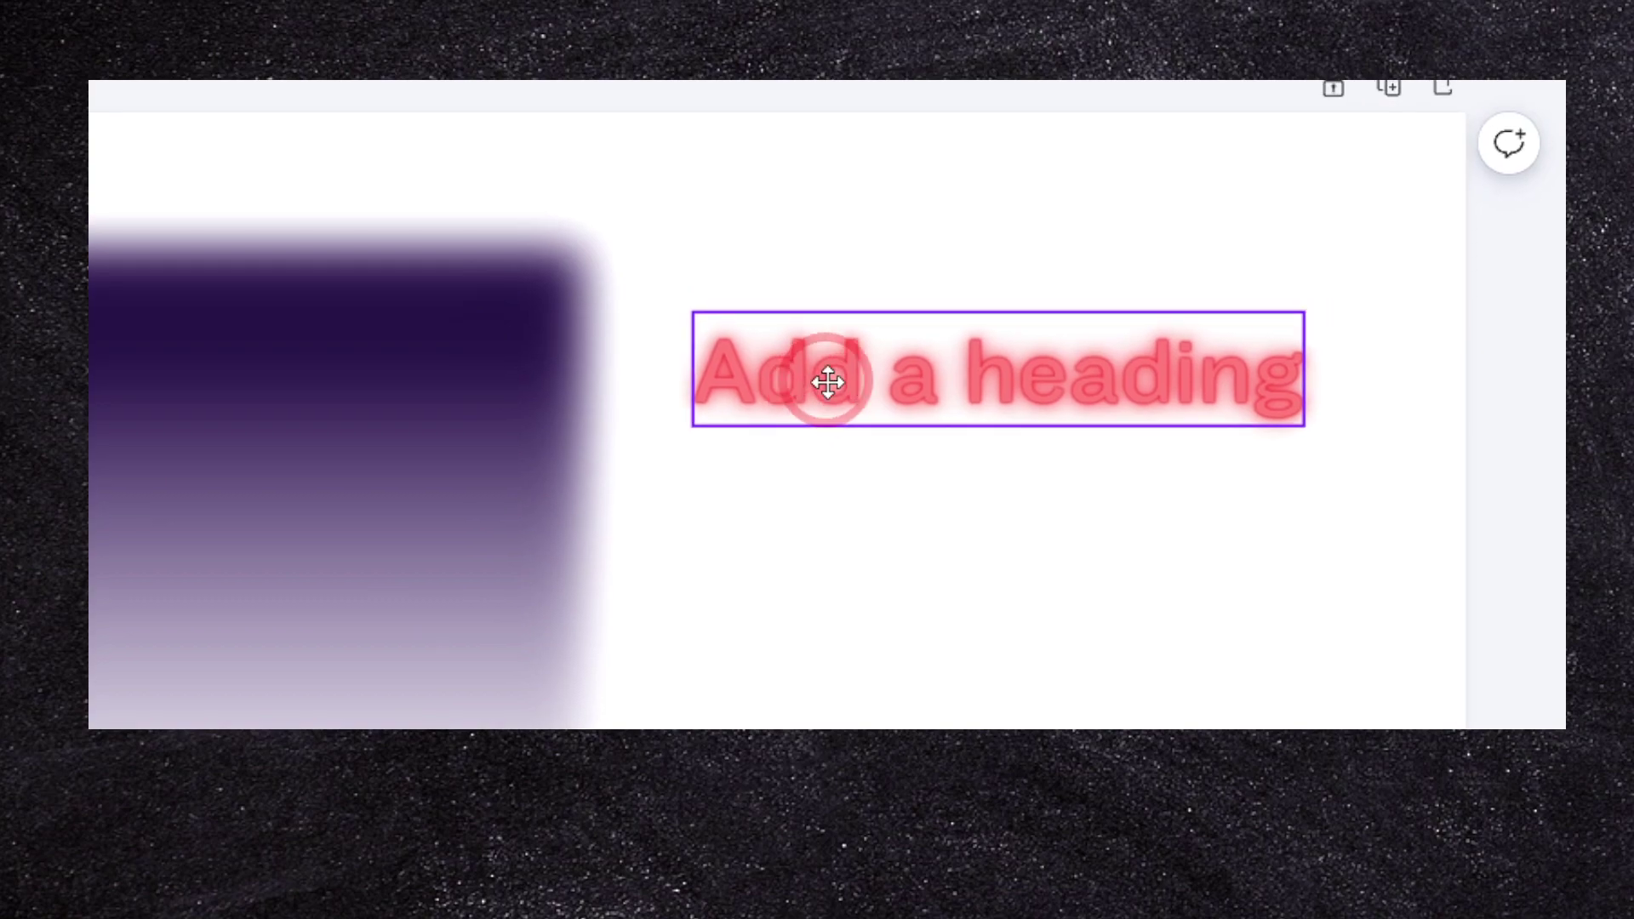
click(909, 222)
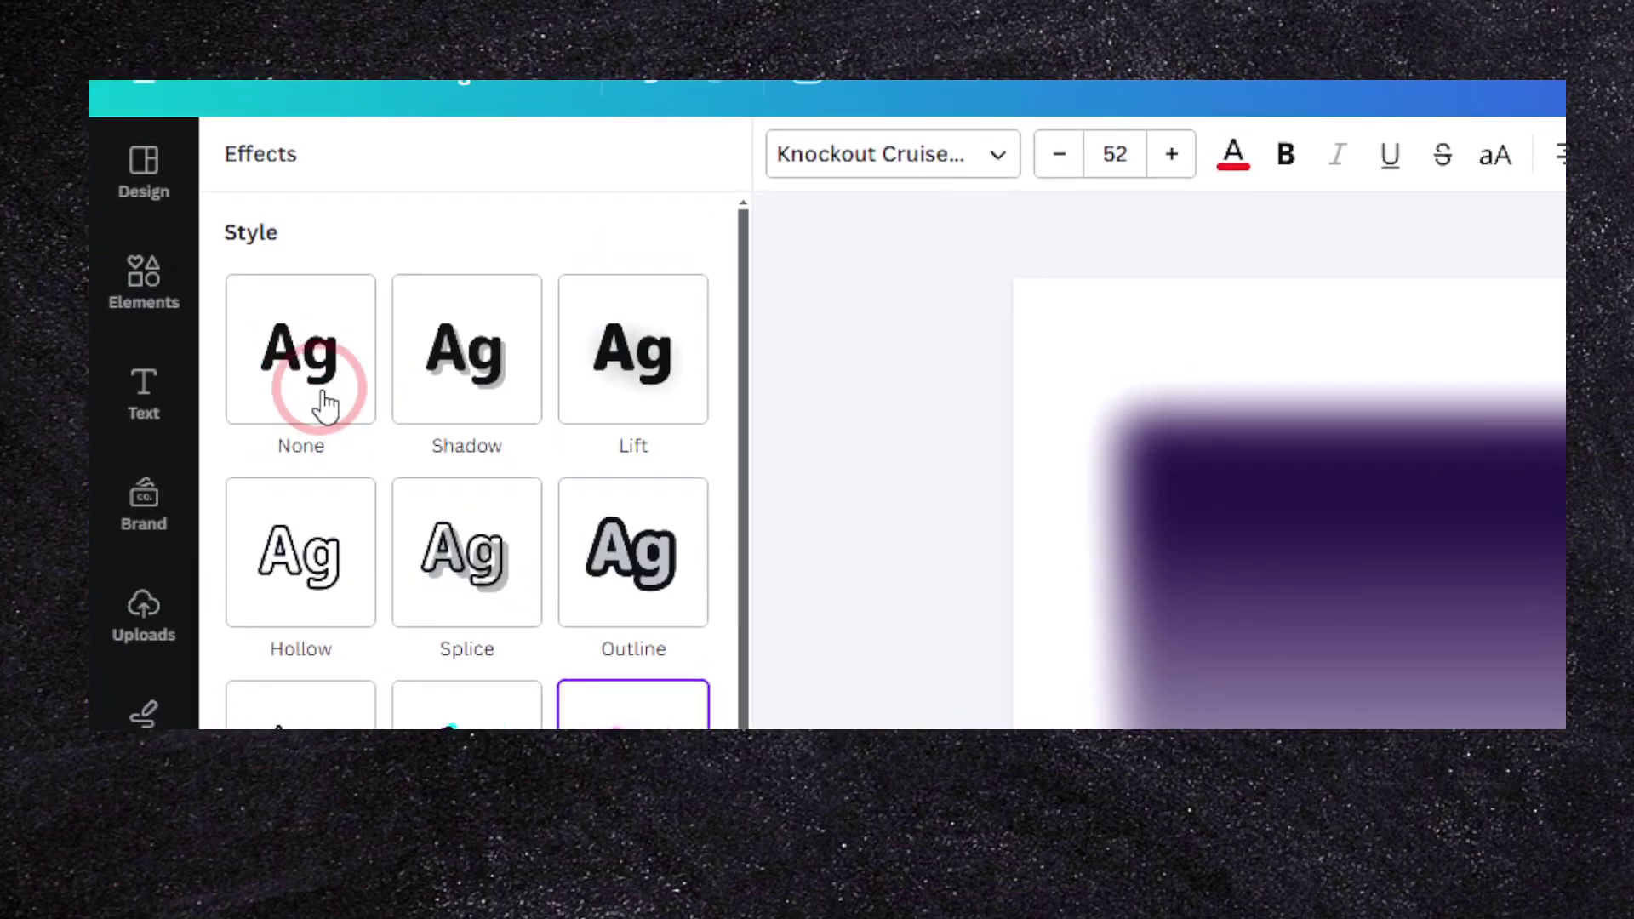
click(322, 400)
- Move the heading to the right of the shadow graphic near the page top, and shift the graphic slightly toward it
click(981, 180)
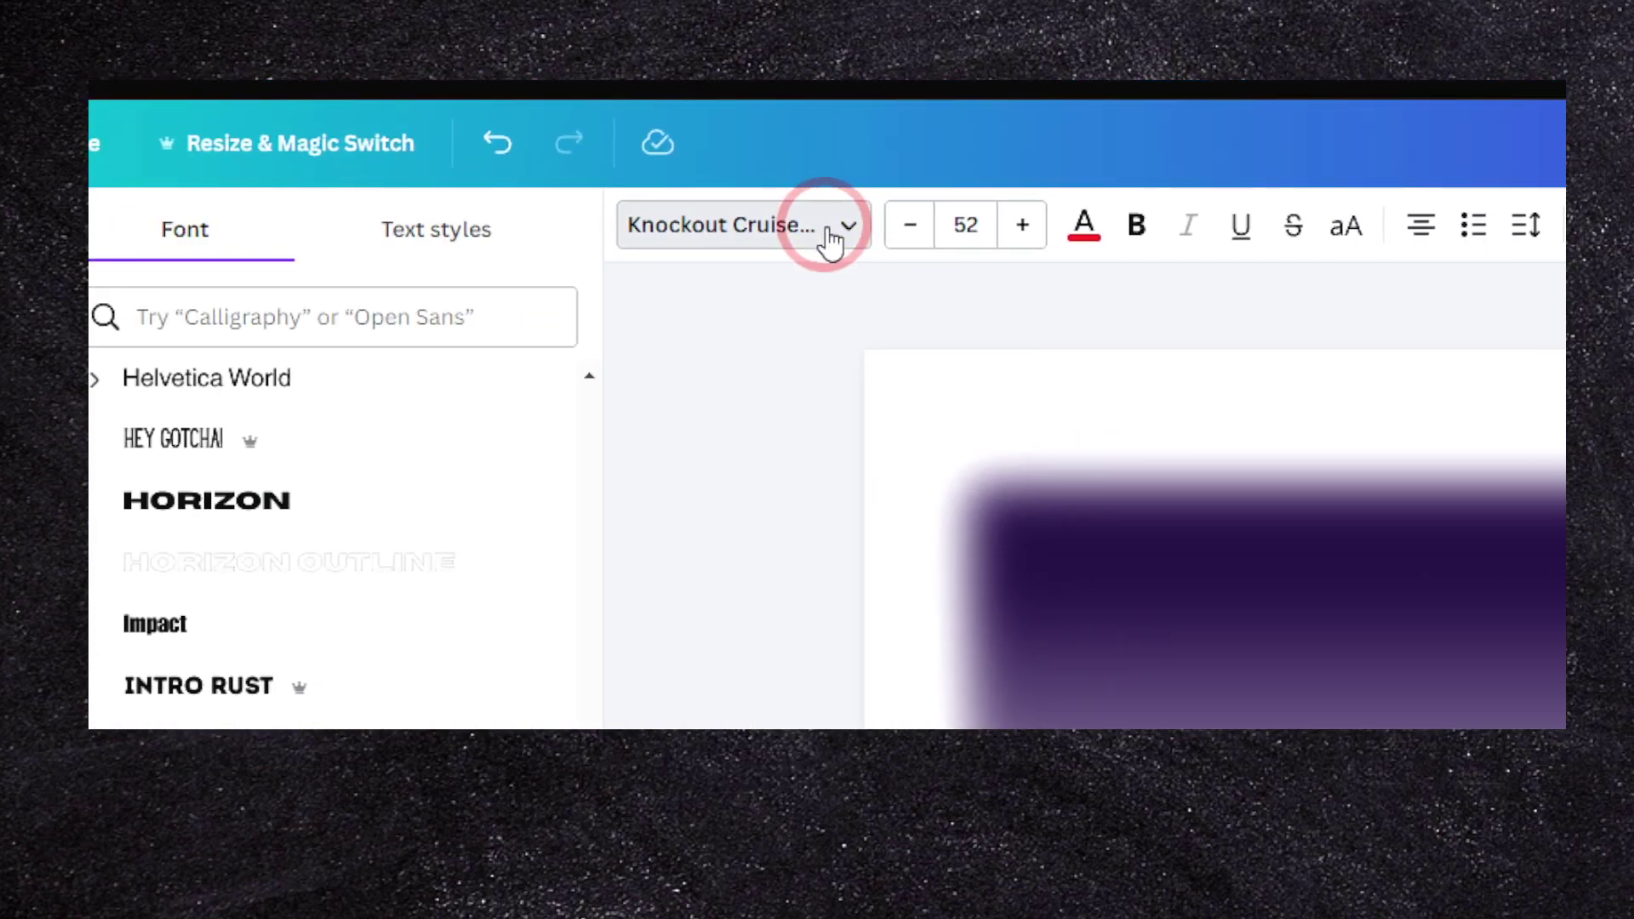
click(1086, 231)
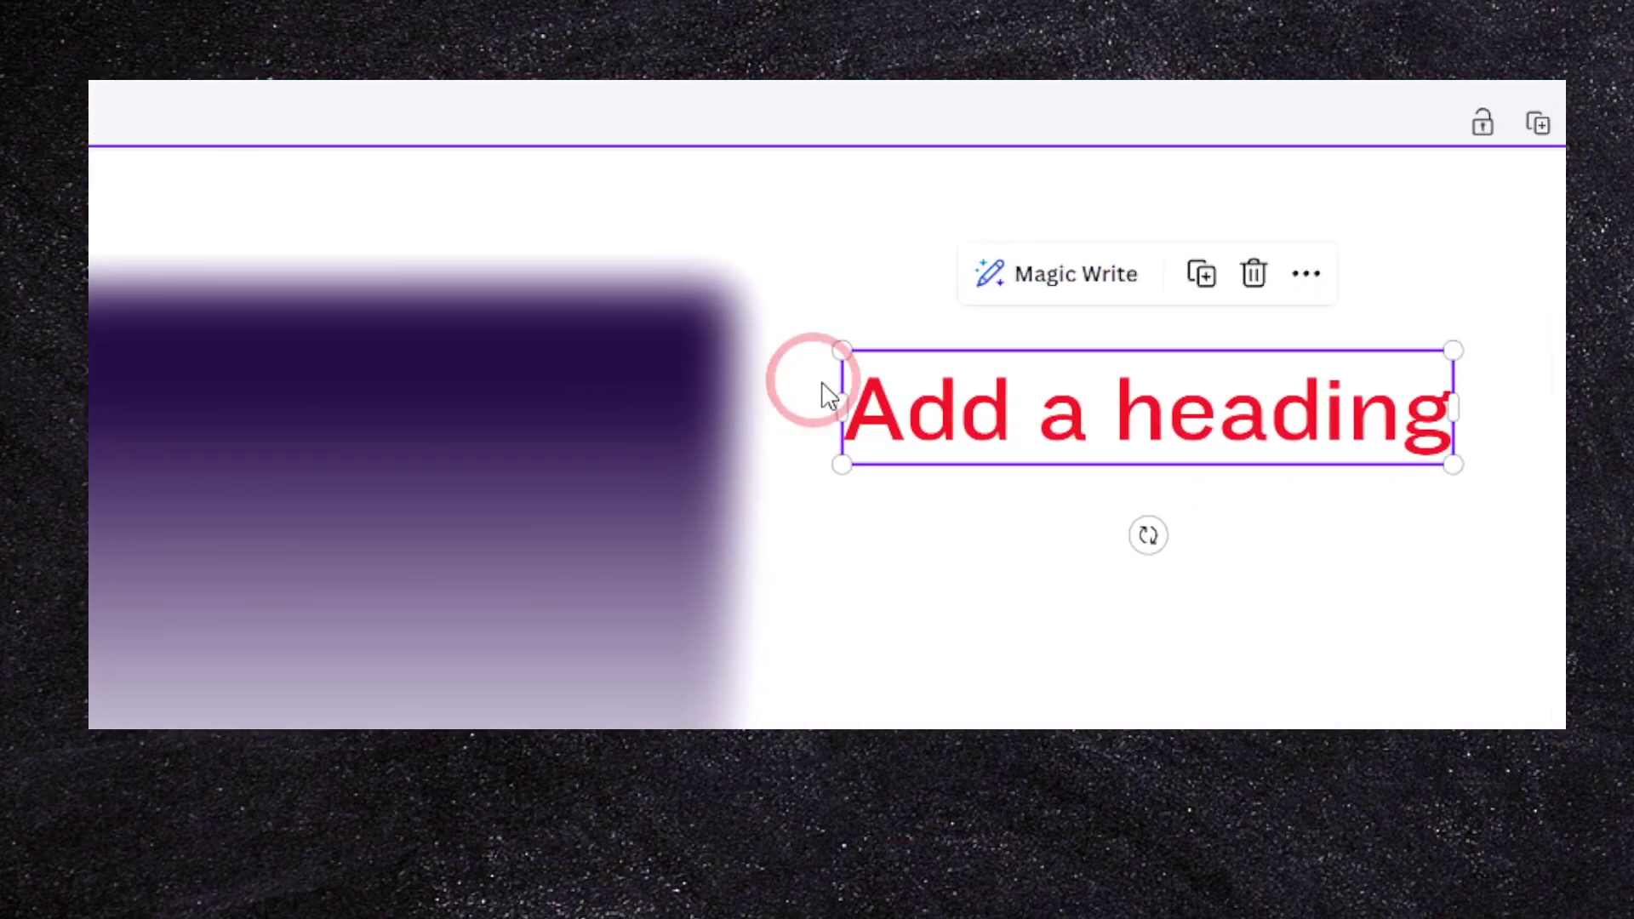
drag(904, 399, 813, 380)
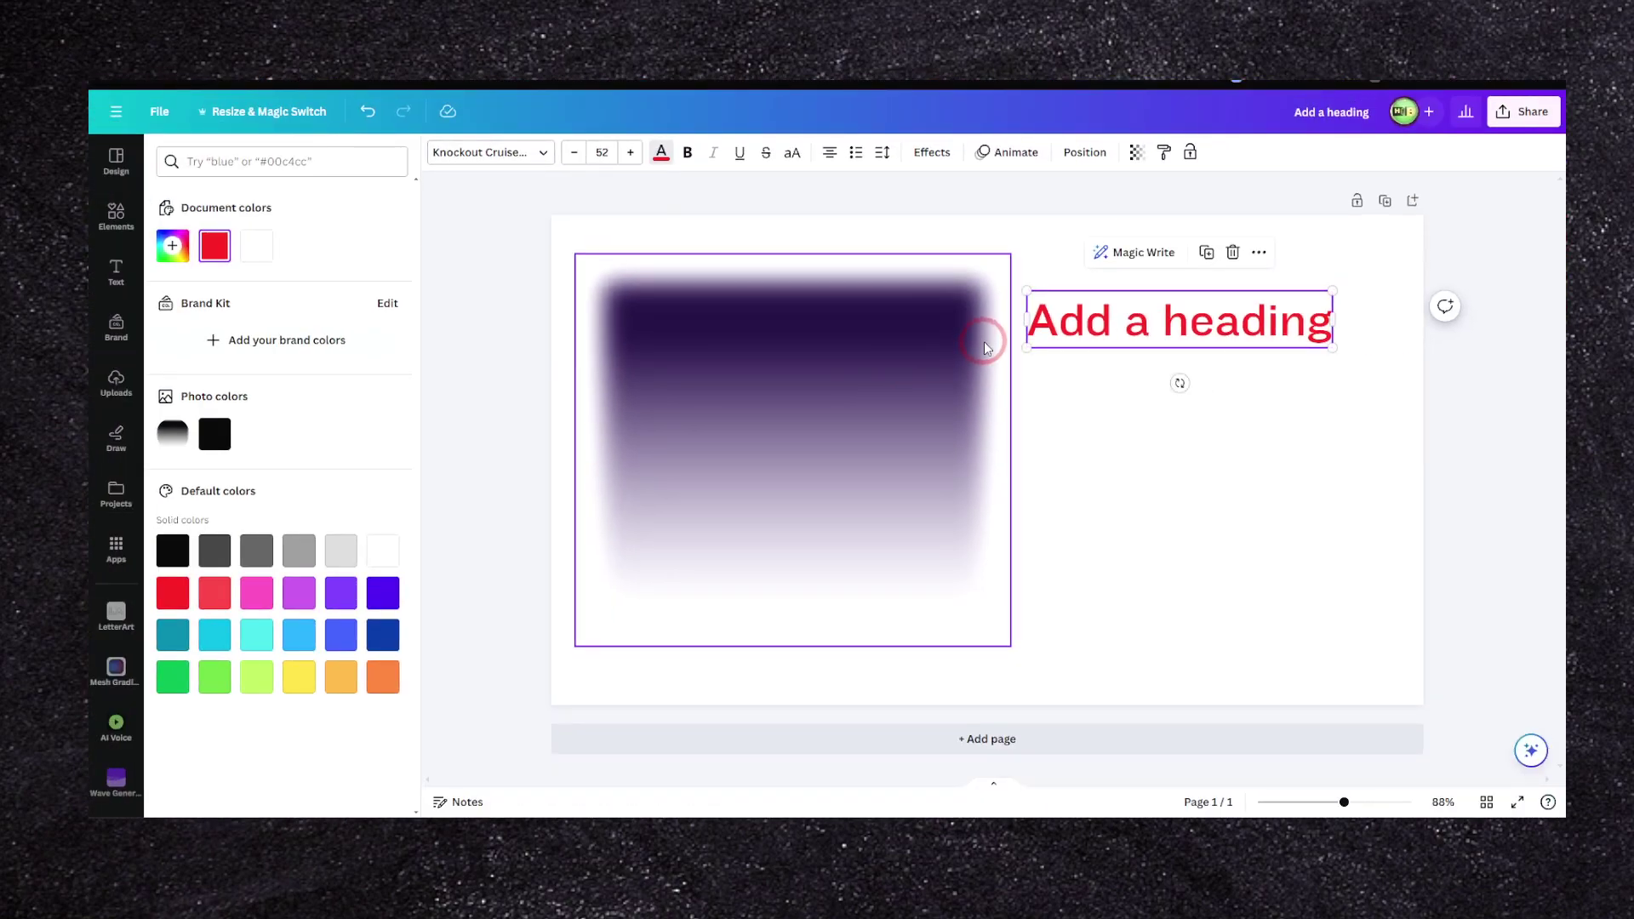
click(985, 349)
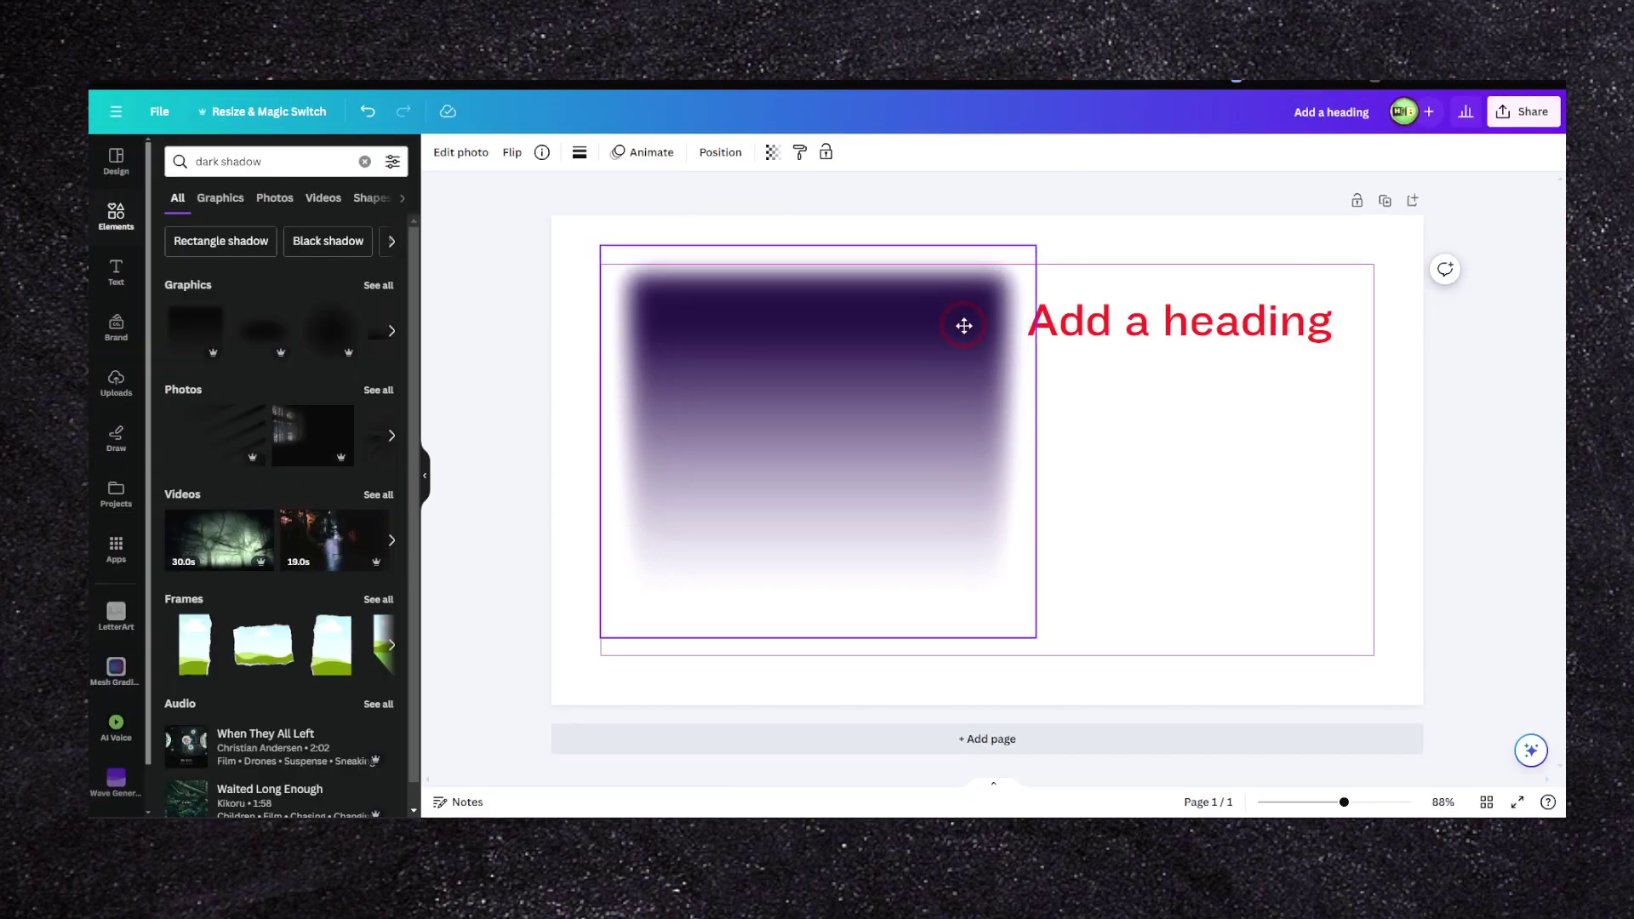
- Open the Duotone effect settings of the purple shadow graphic
click(460, 159)
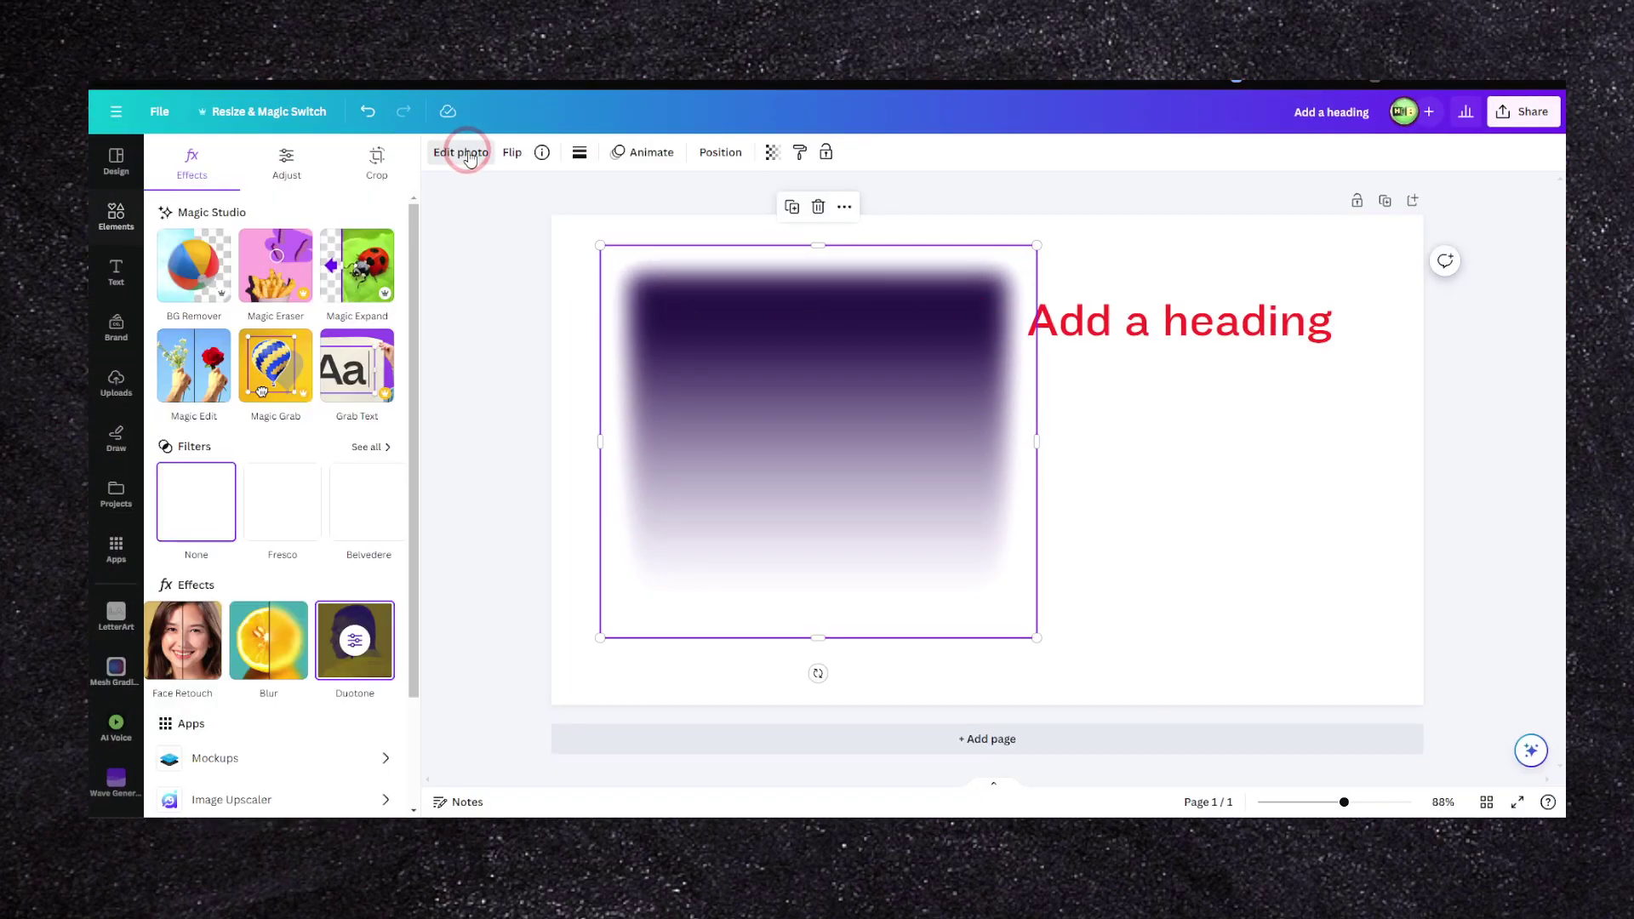
scroll(276, 340, down, 2)
click(344, 508)
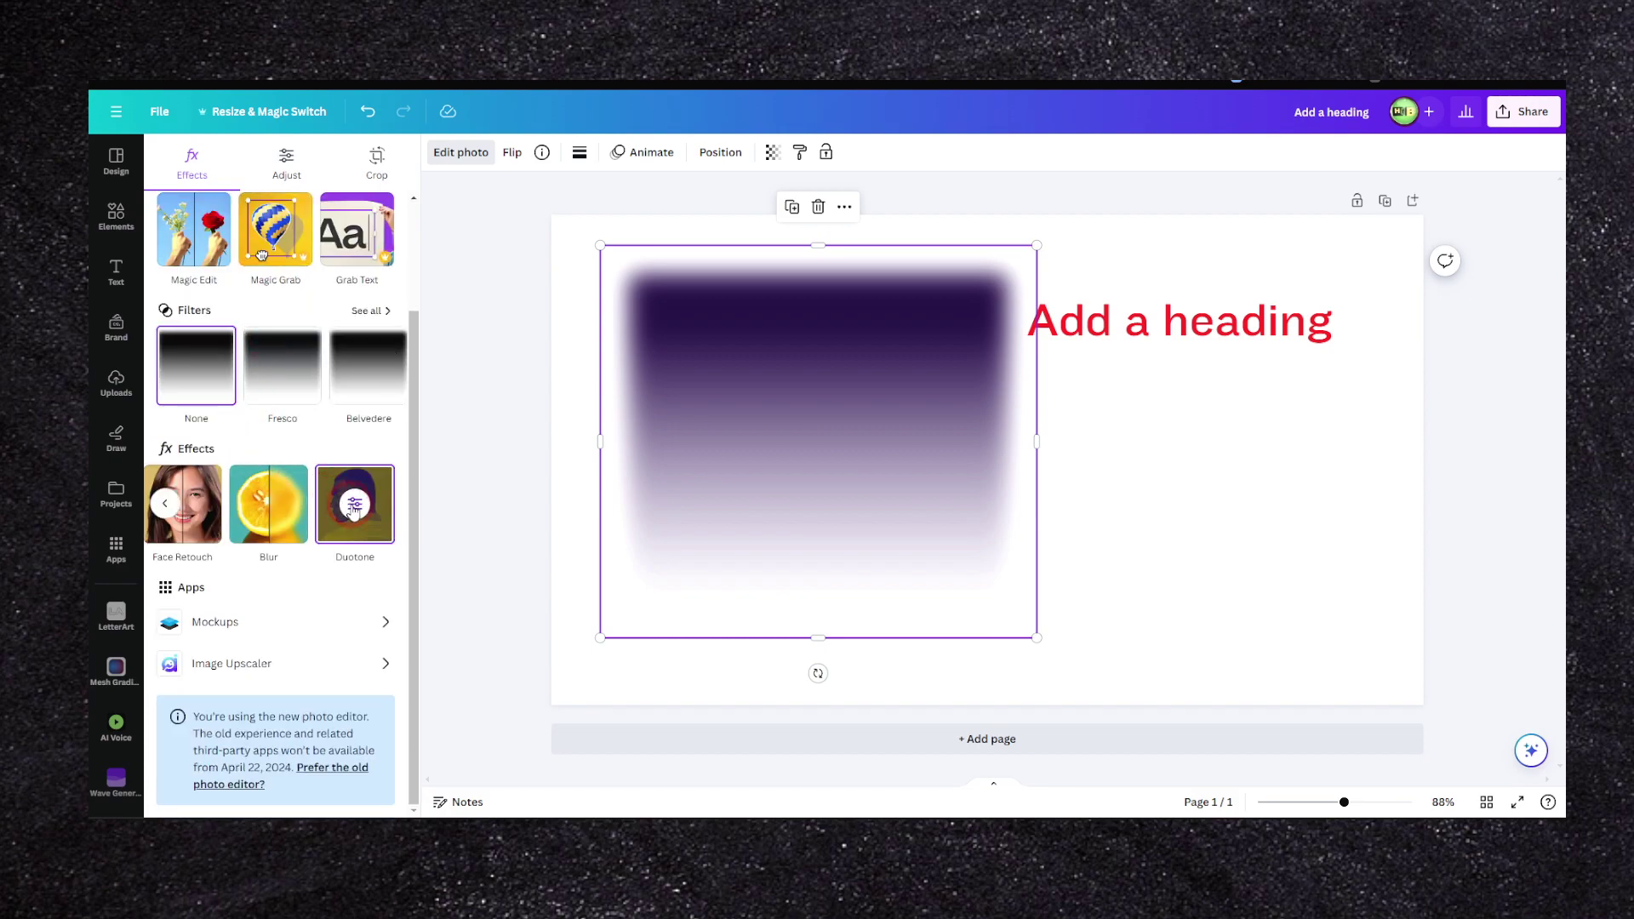
click(768, 479)
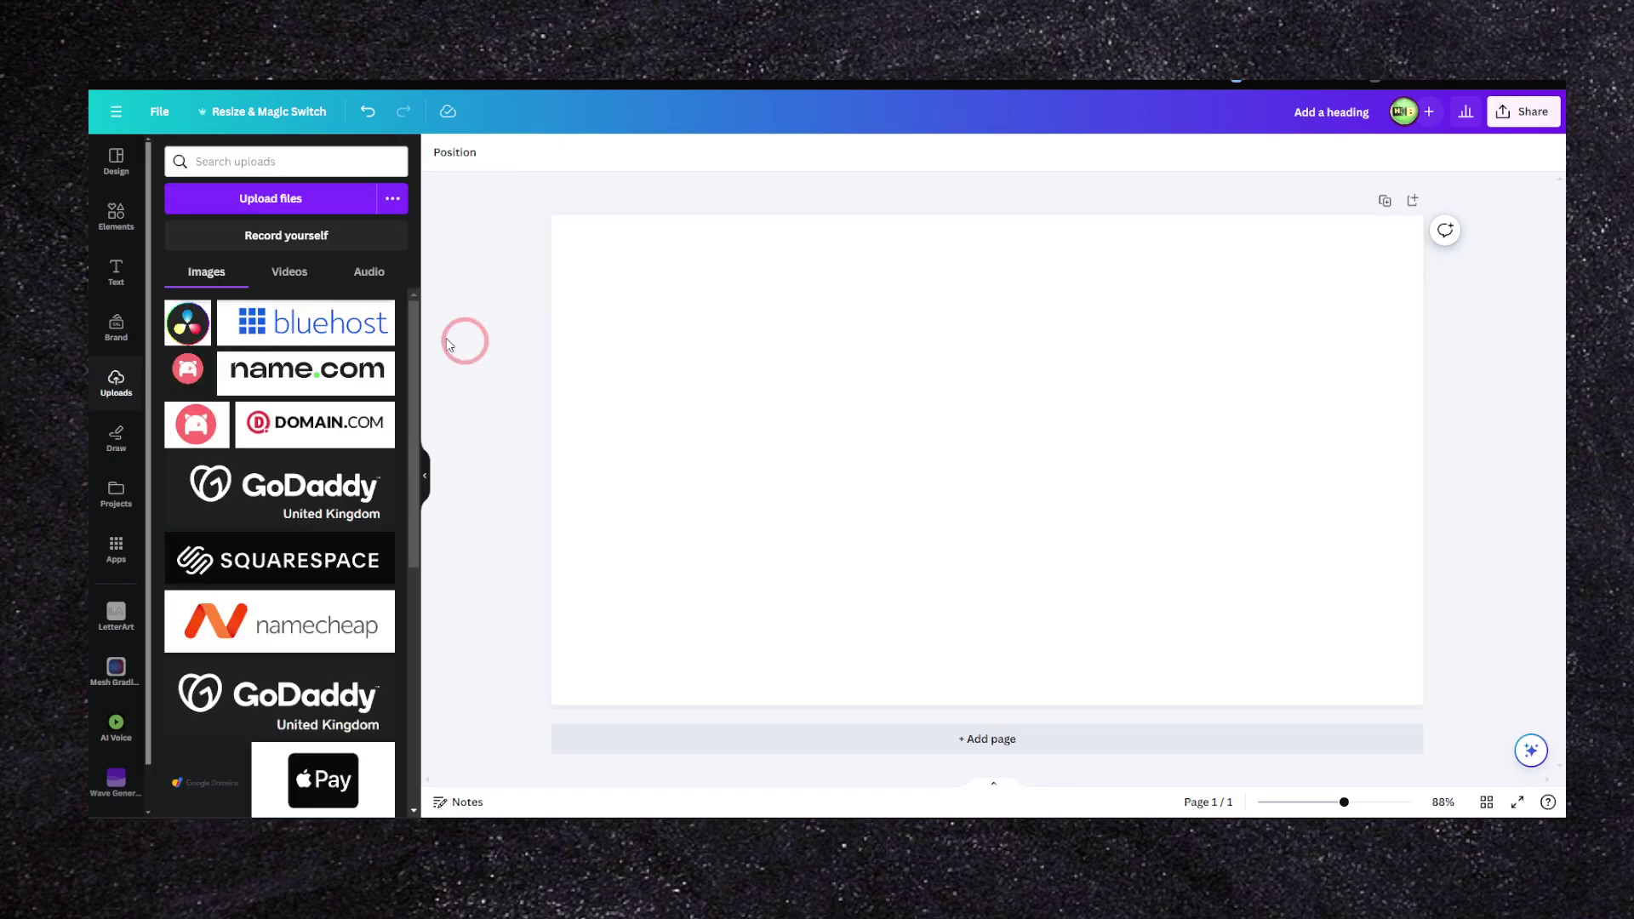
- Place the uploaded bluehost logo at the center of the page and open its Duotone effect settings
click(305, 326)
drag(979, 449, 979, 418)
click(911, 440)
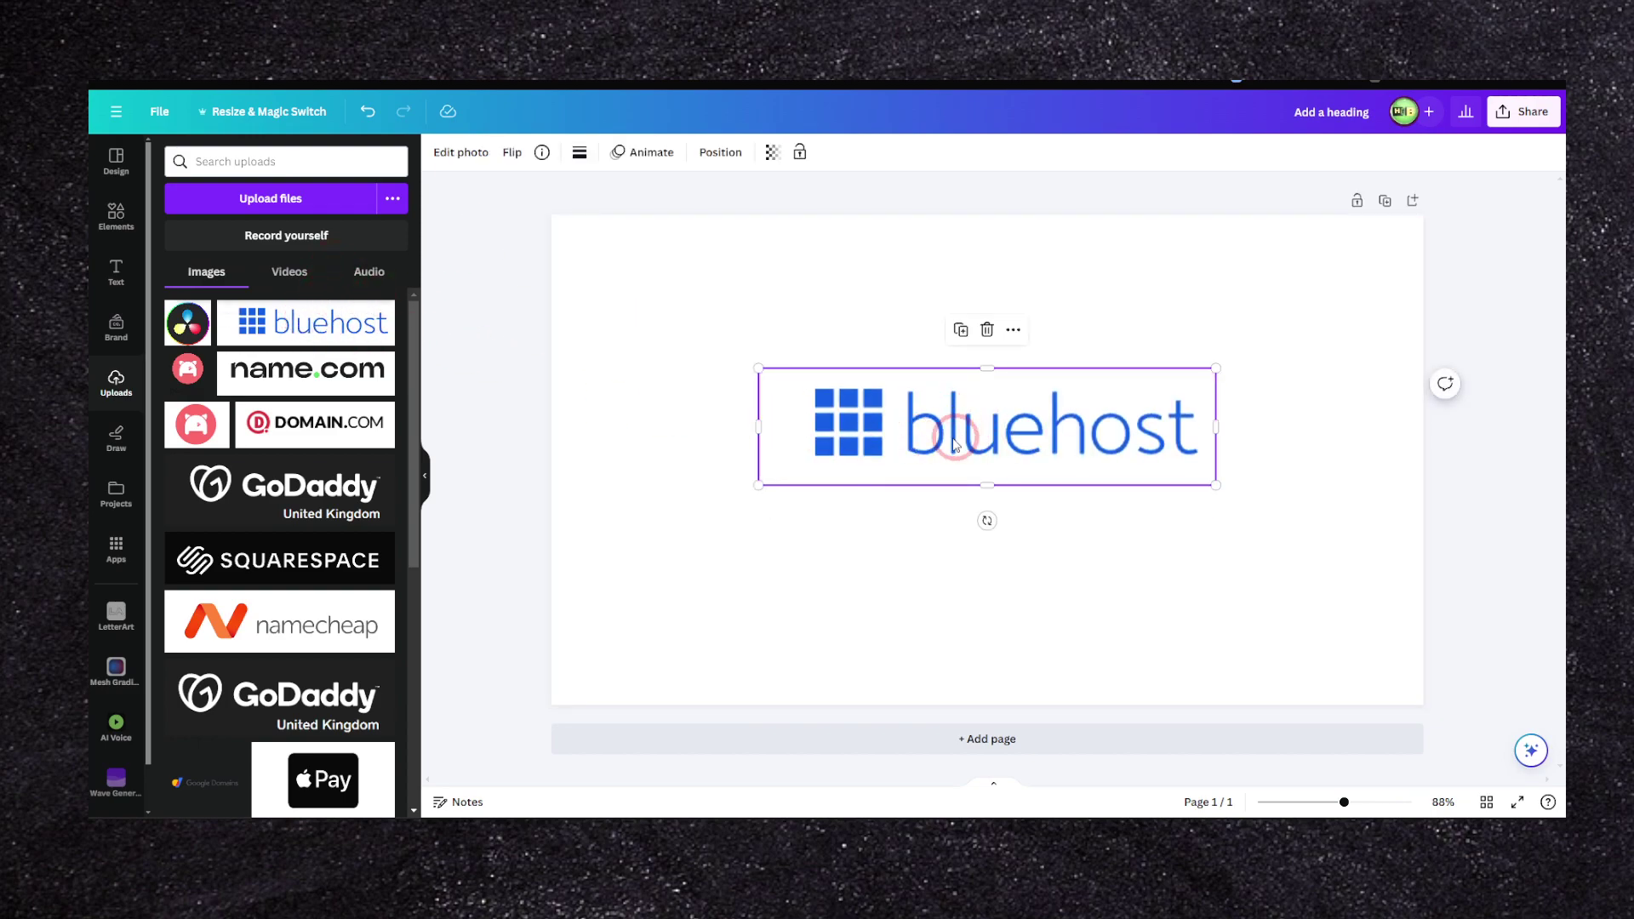
click(476, 167)
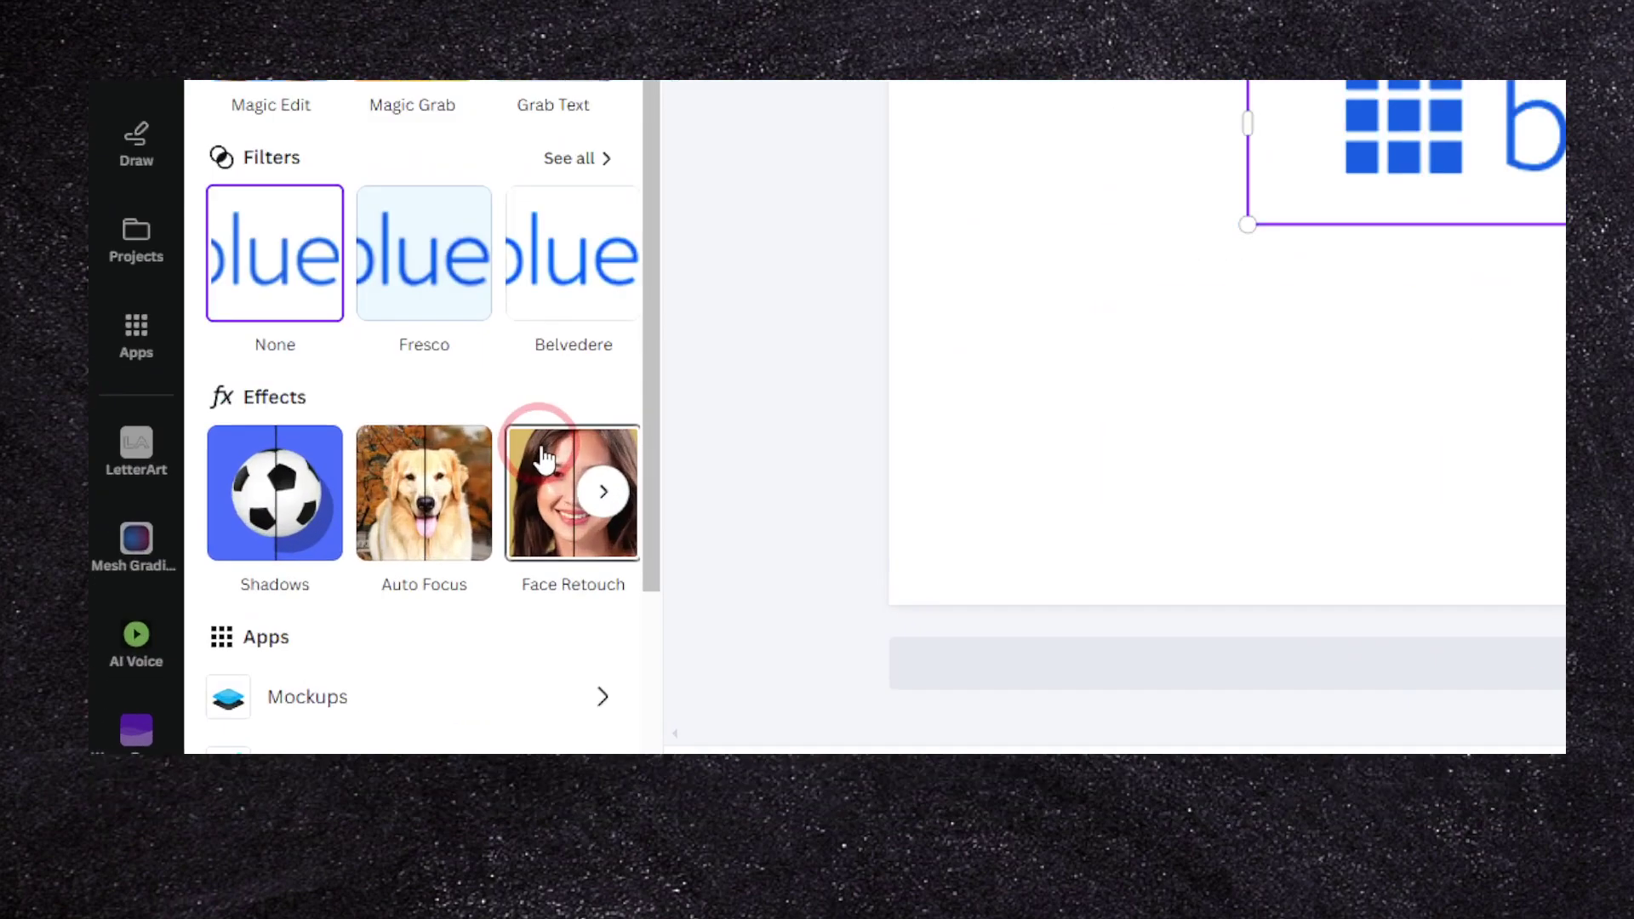
click(604, 492)
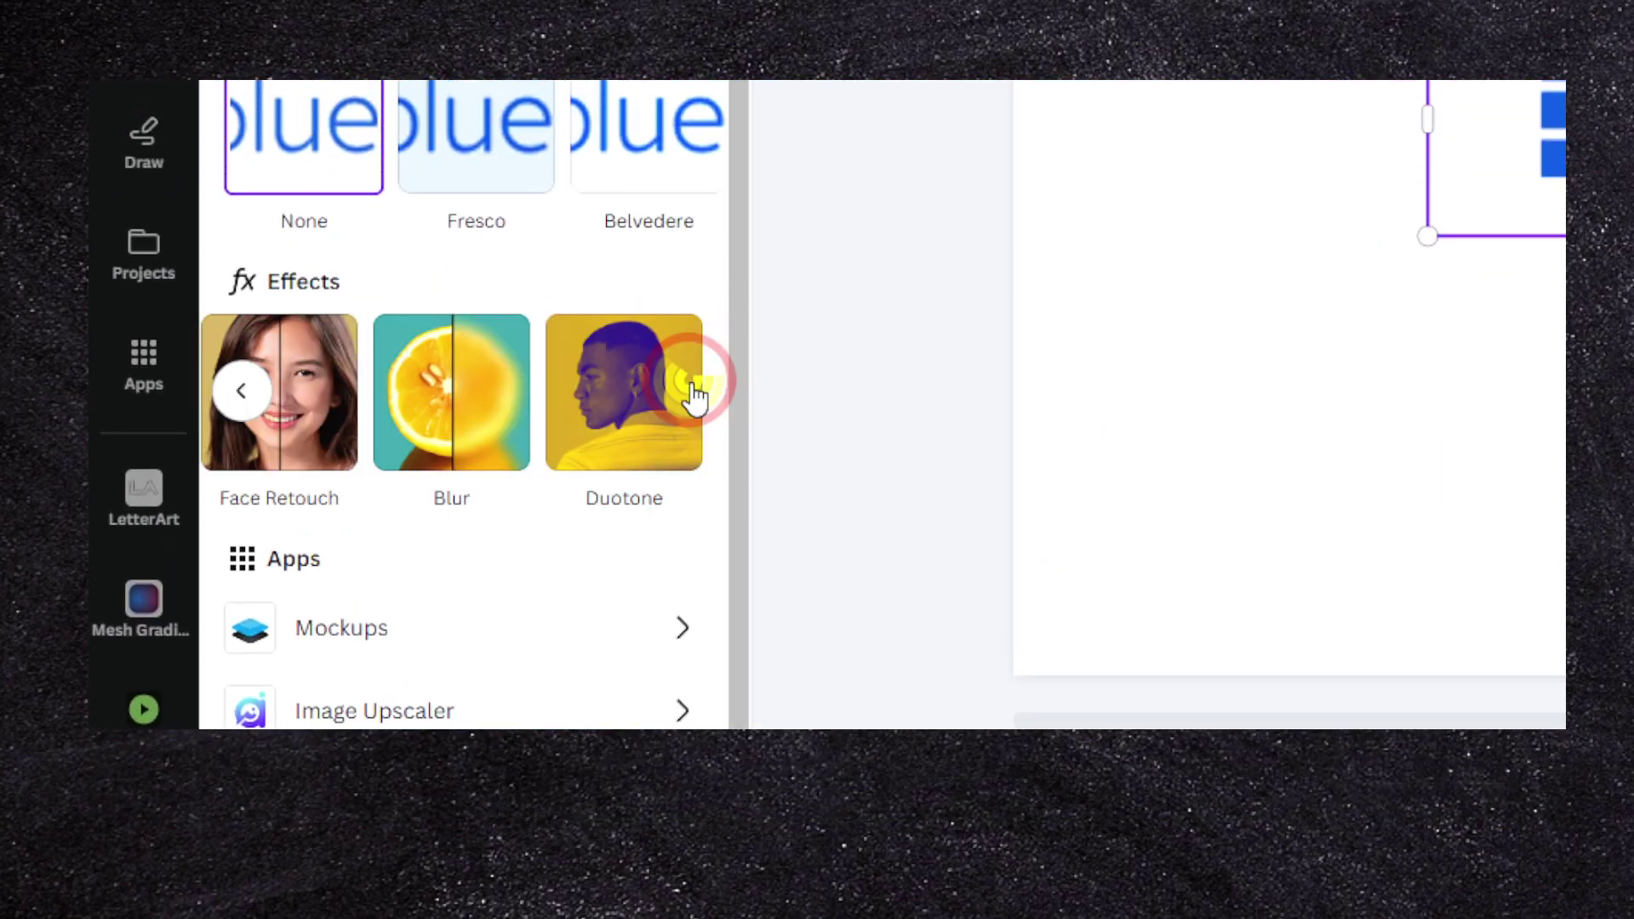
click(634, 392)
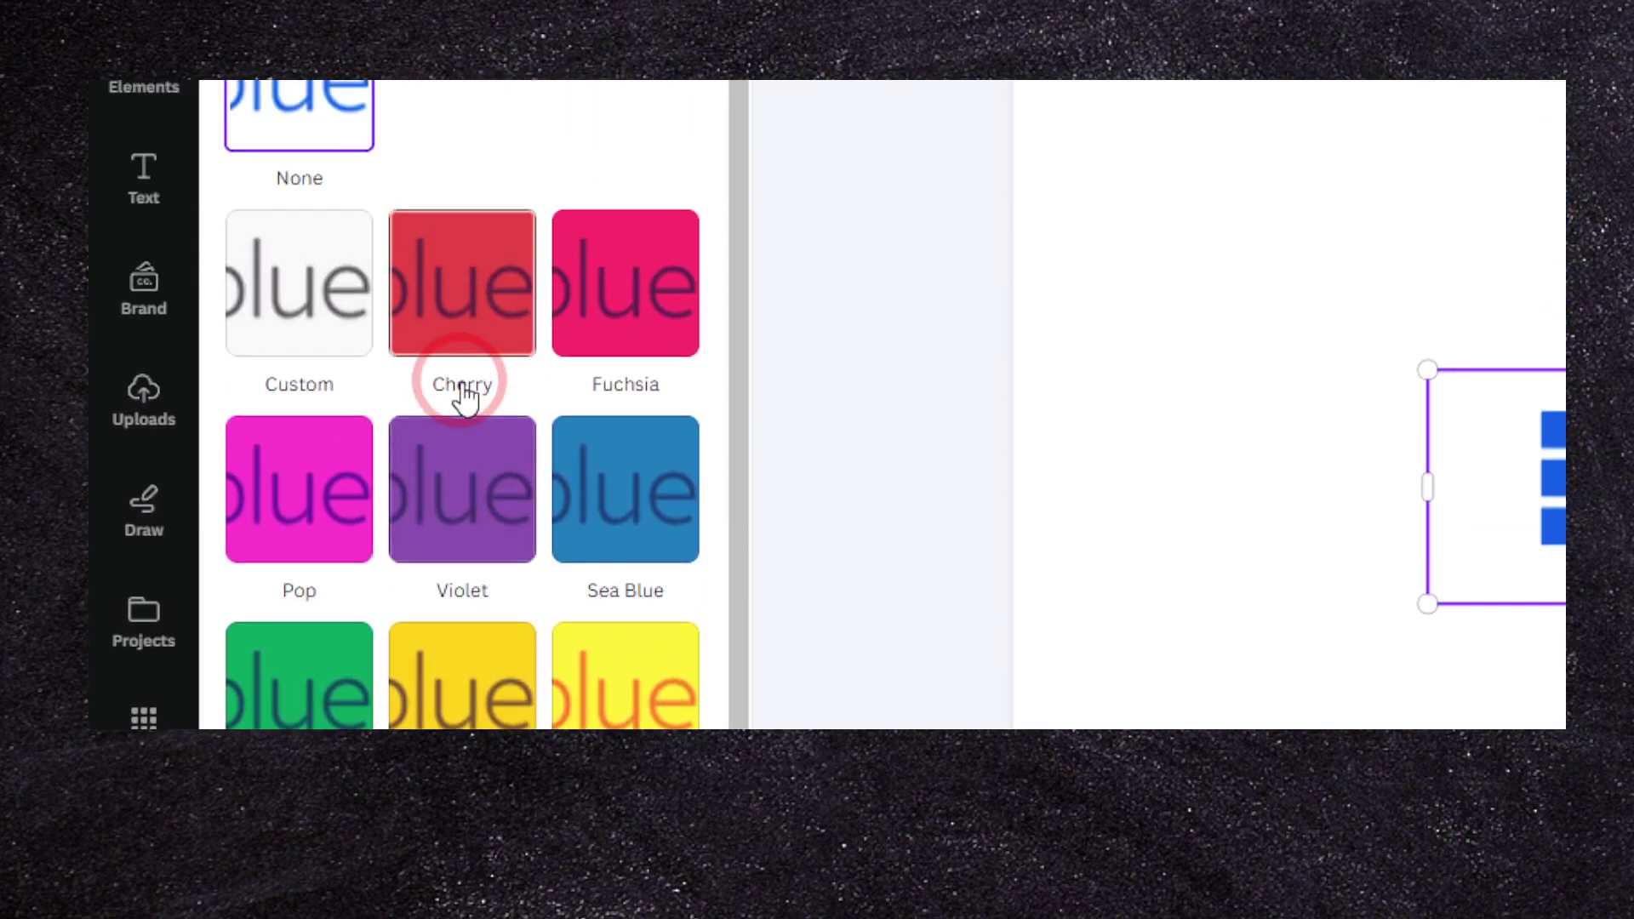
- Apply the Mono Duotone preset to the bluehost logo and set its highlights color to blue #005DFF
scroll(464, 19, down, 4)
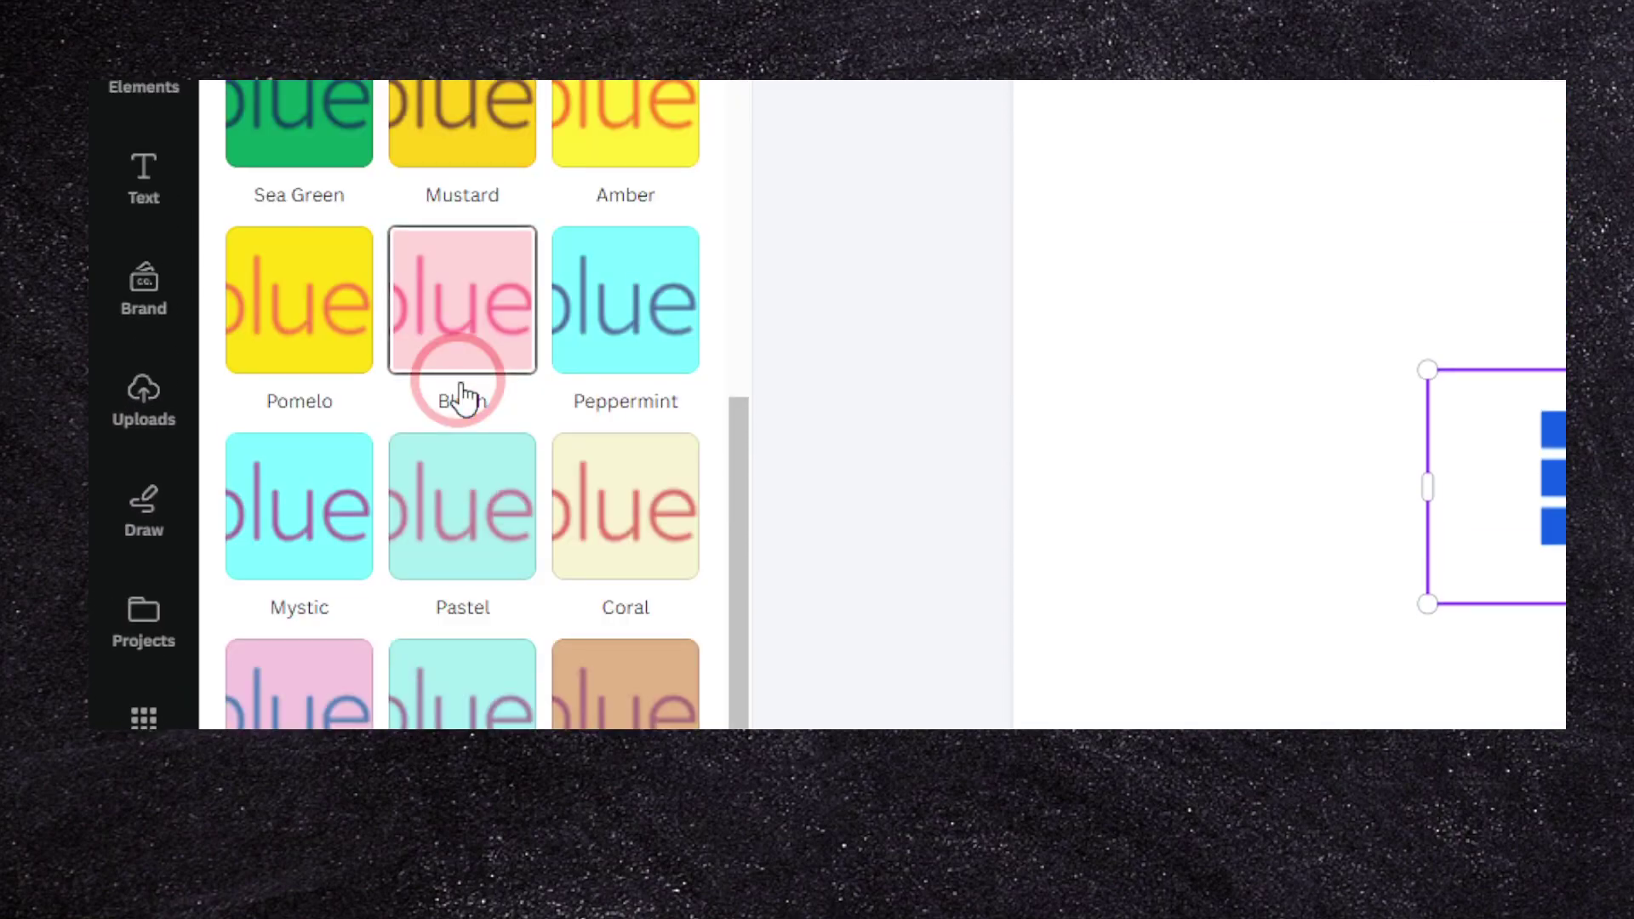
click(276, 596)
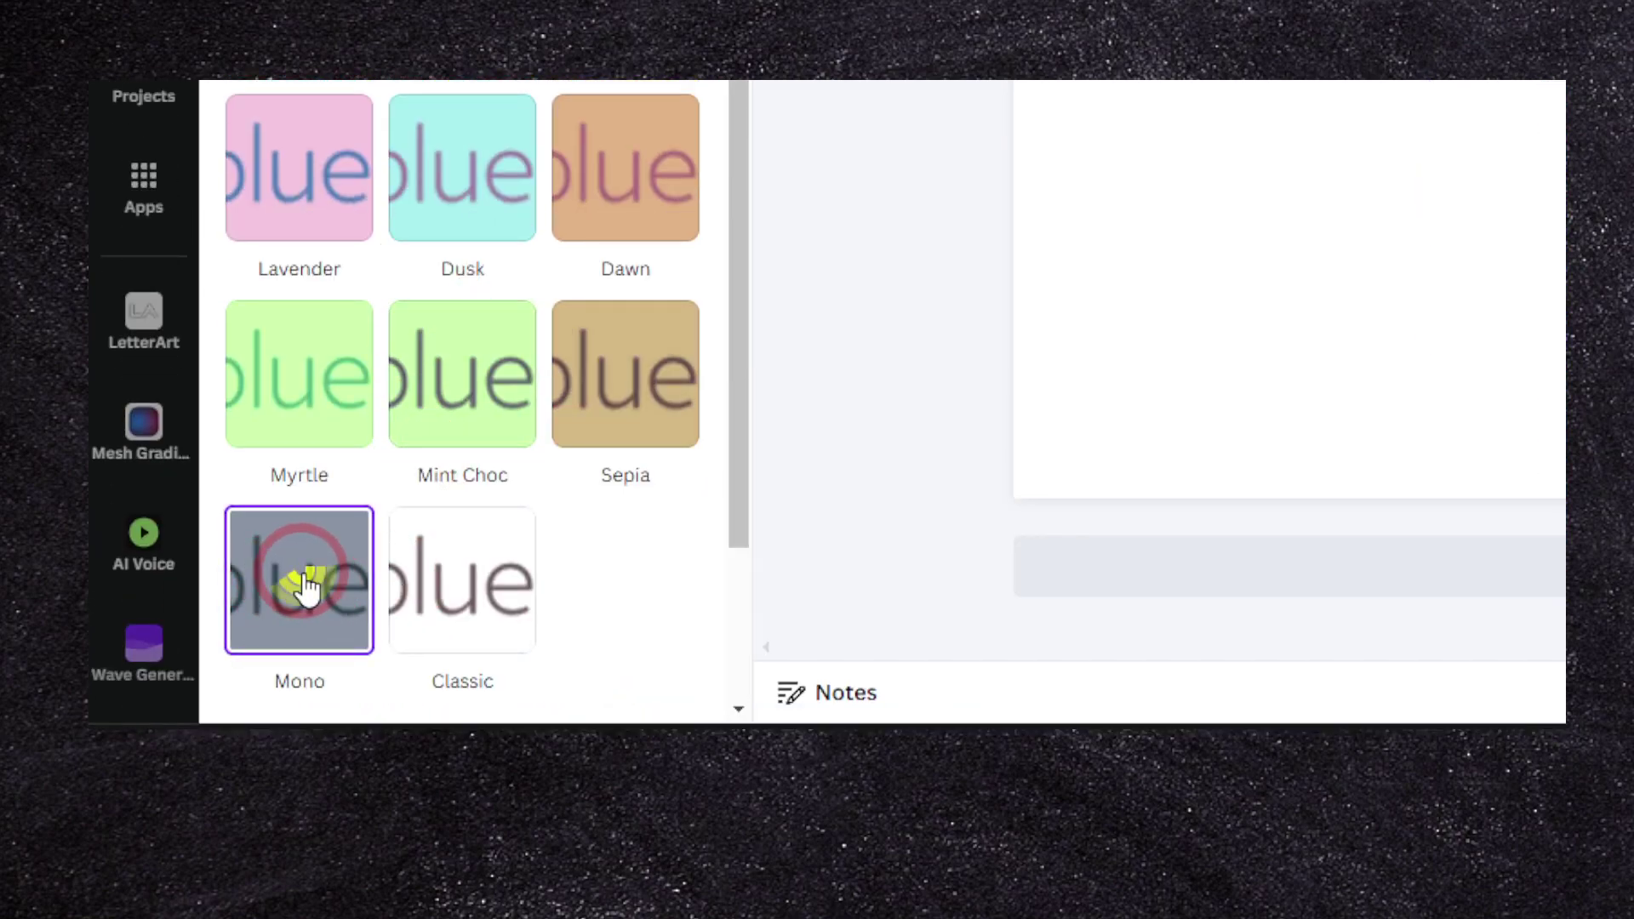
scroll(371, 418, down, 3)
click(671, 487)
click(785, 246)
drag(782, 385, 1149, 303)
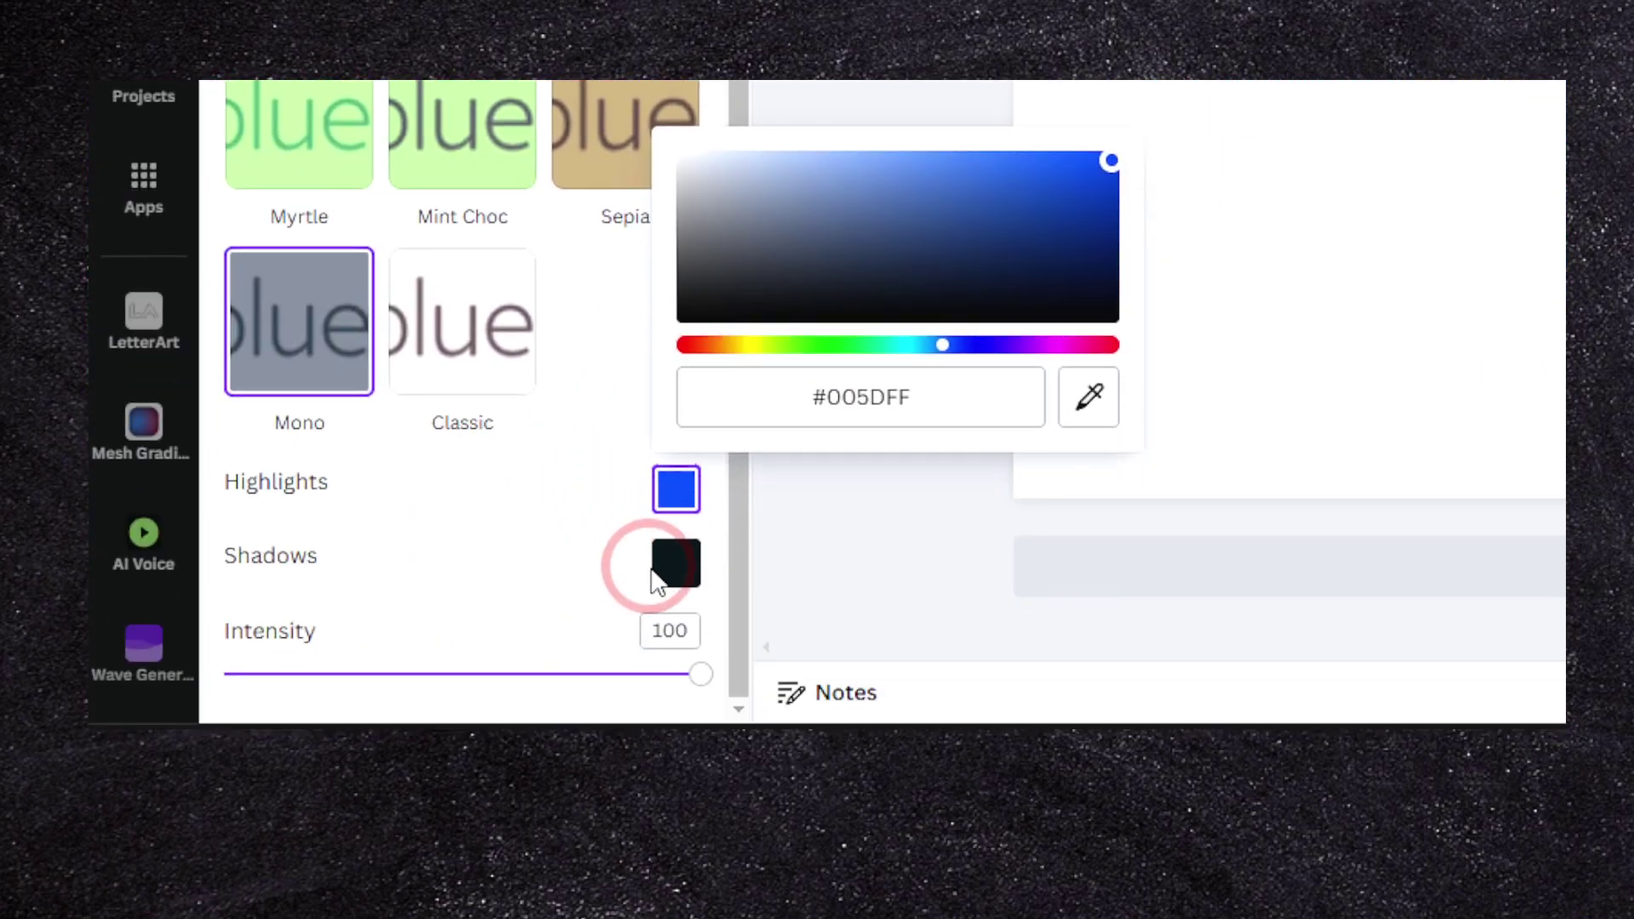
- Set the shadows color of the logo's Mono duotone to cyan #00DEFF
click(615, 581)
click(676, 553)
drag(852, 357, 609, 364)
click(987, 295)
drag(986, 294, 1224, 123)
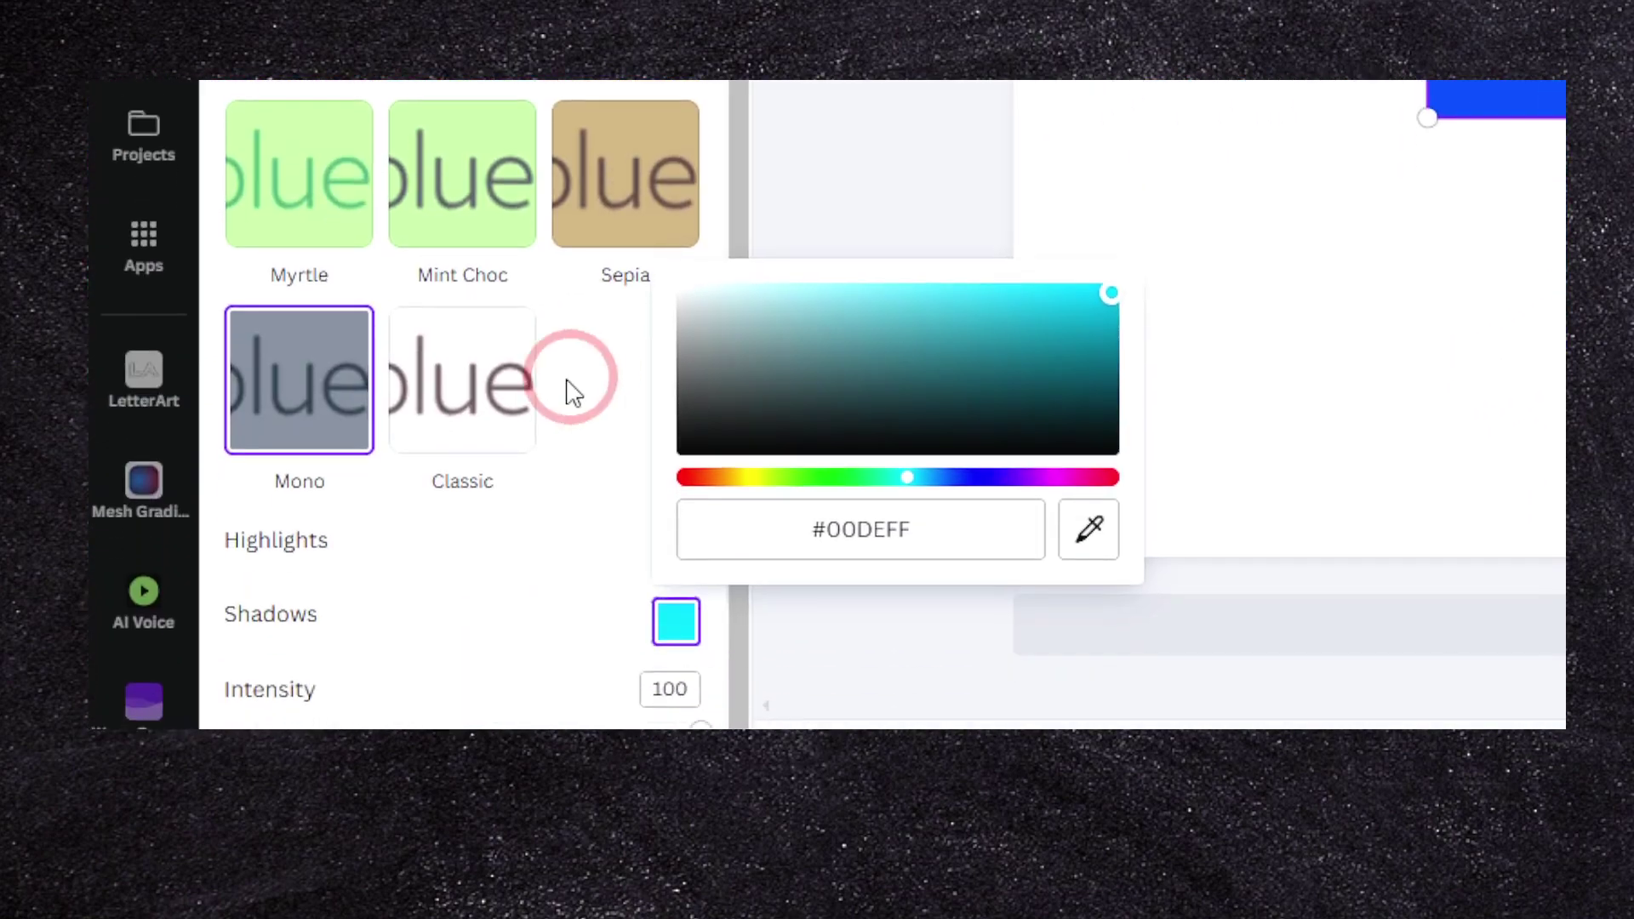
- Apply the Classic Duotone preset to the logo and set its shadows color to a saturated pink
click(453, 363)
click(690, 549)
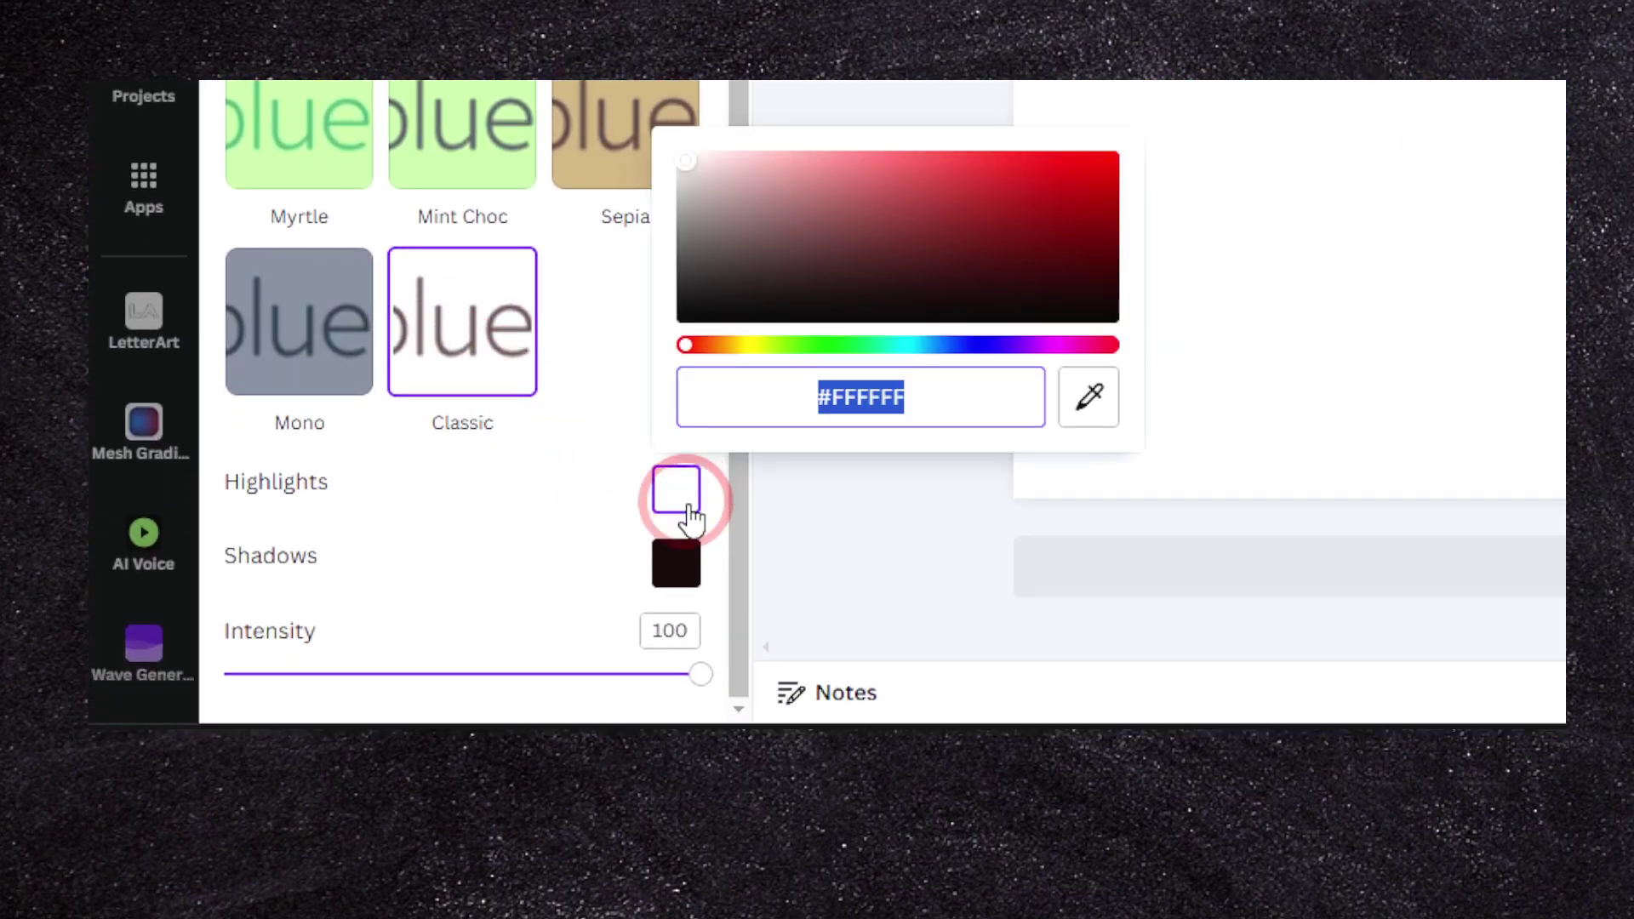
click(671, 557)
drag(749, 357, 567, 388)
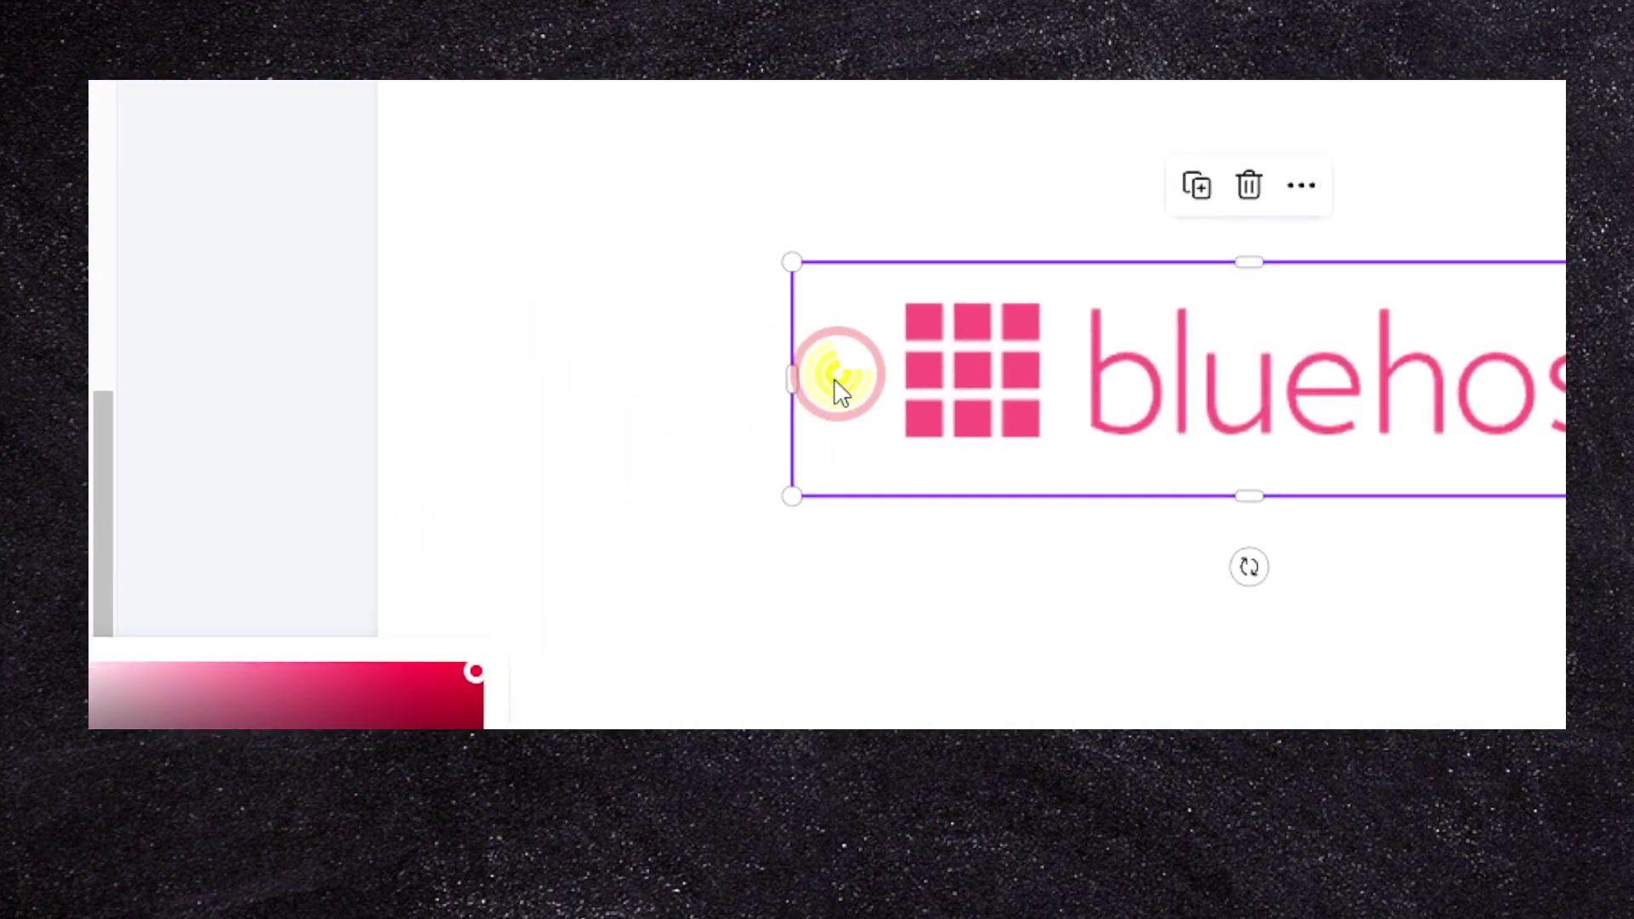
- Crop the grid of squares off the logo, leaving only the wordmark, and remove its background with BG Remover
drag(839, 381, 1103, 375)
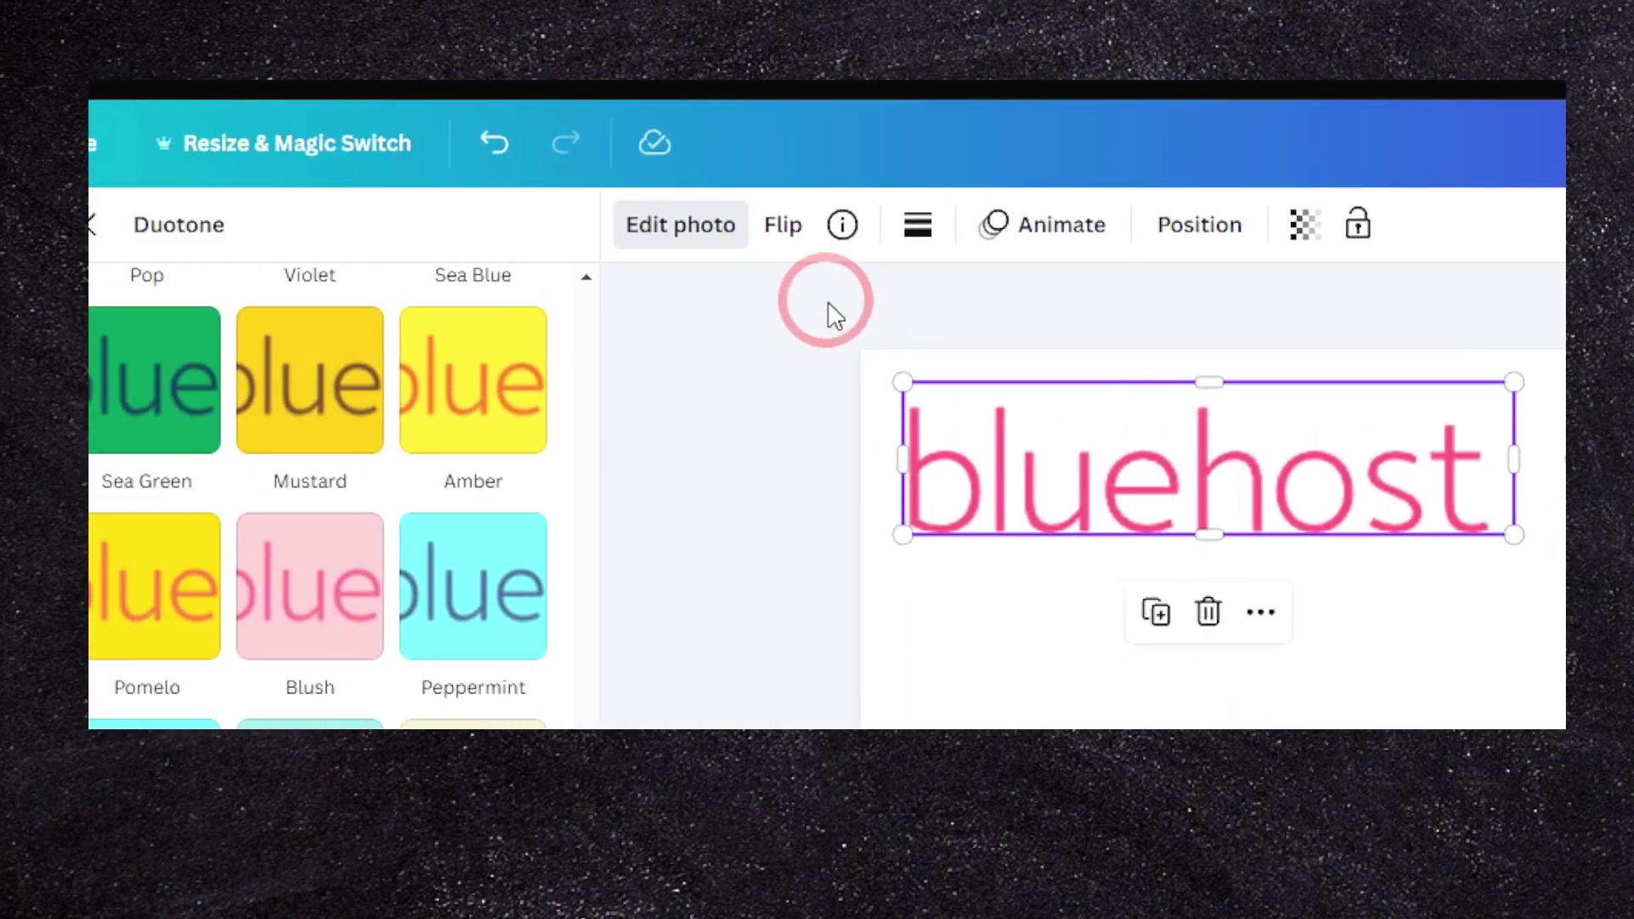
click(91, 224)
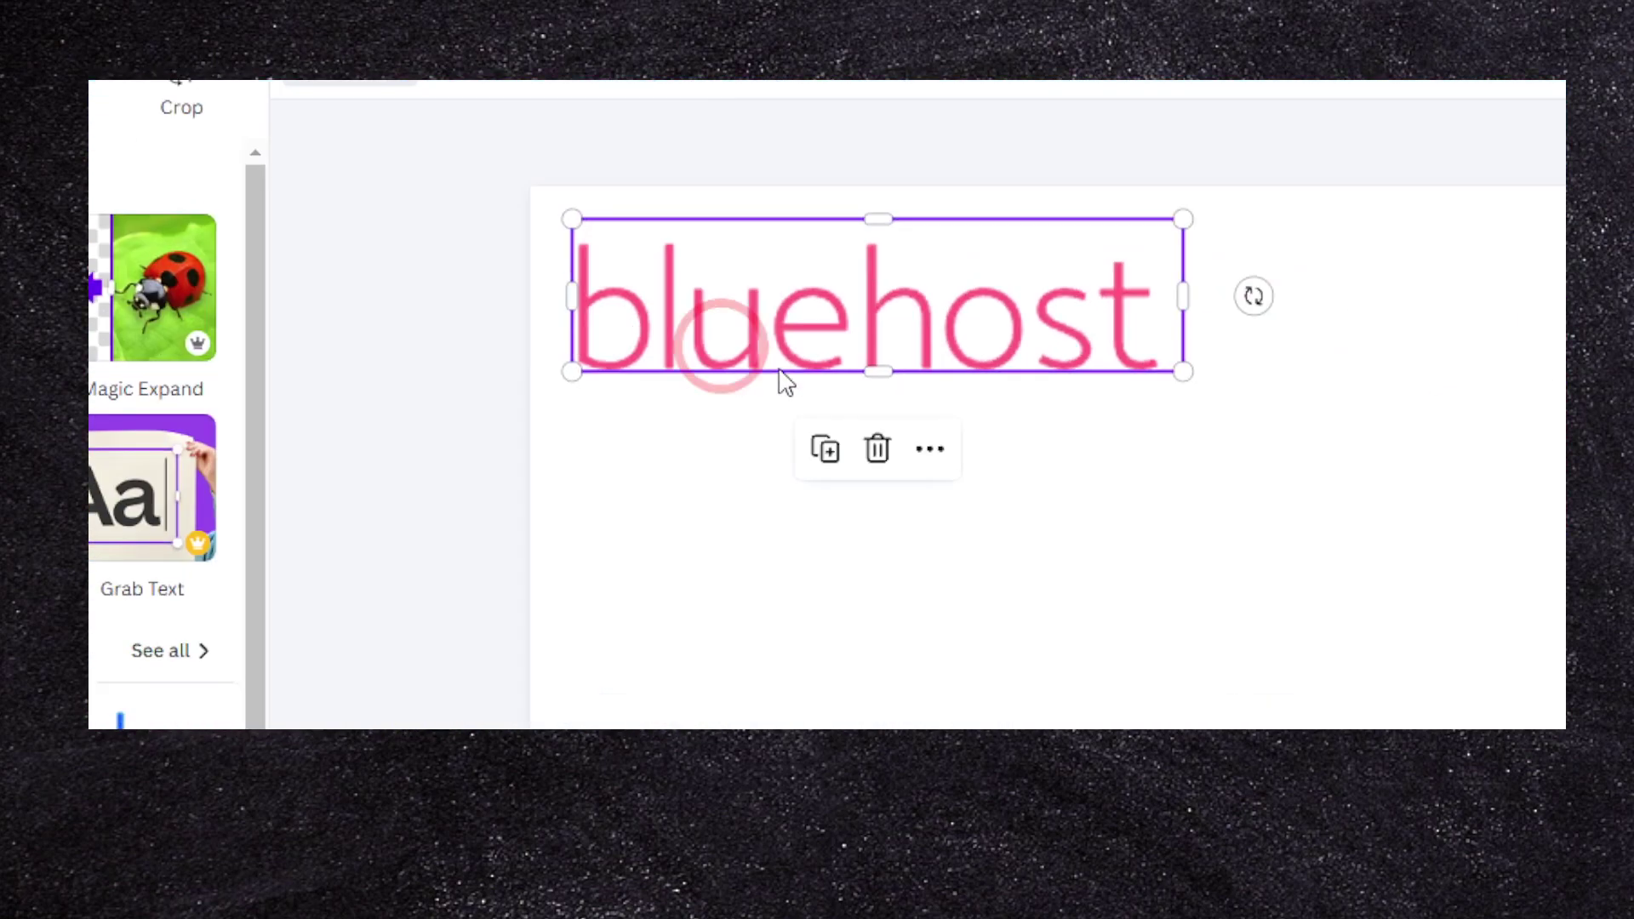
right_click(815, 269)
click(681, 371)
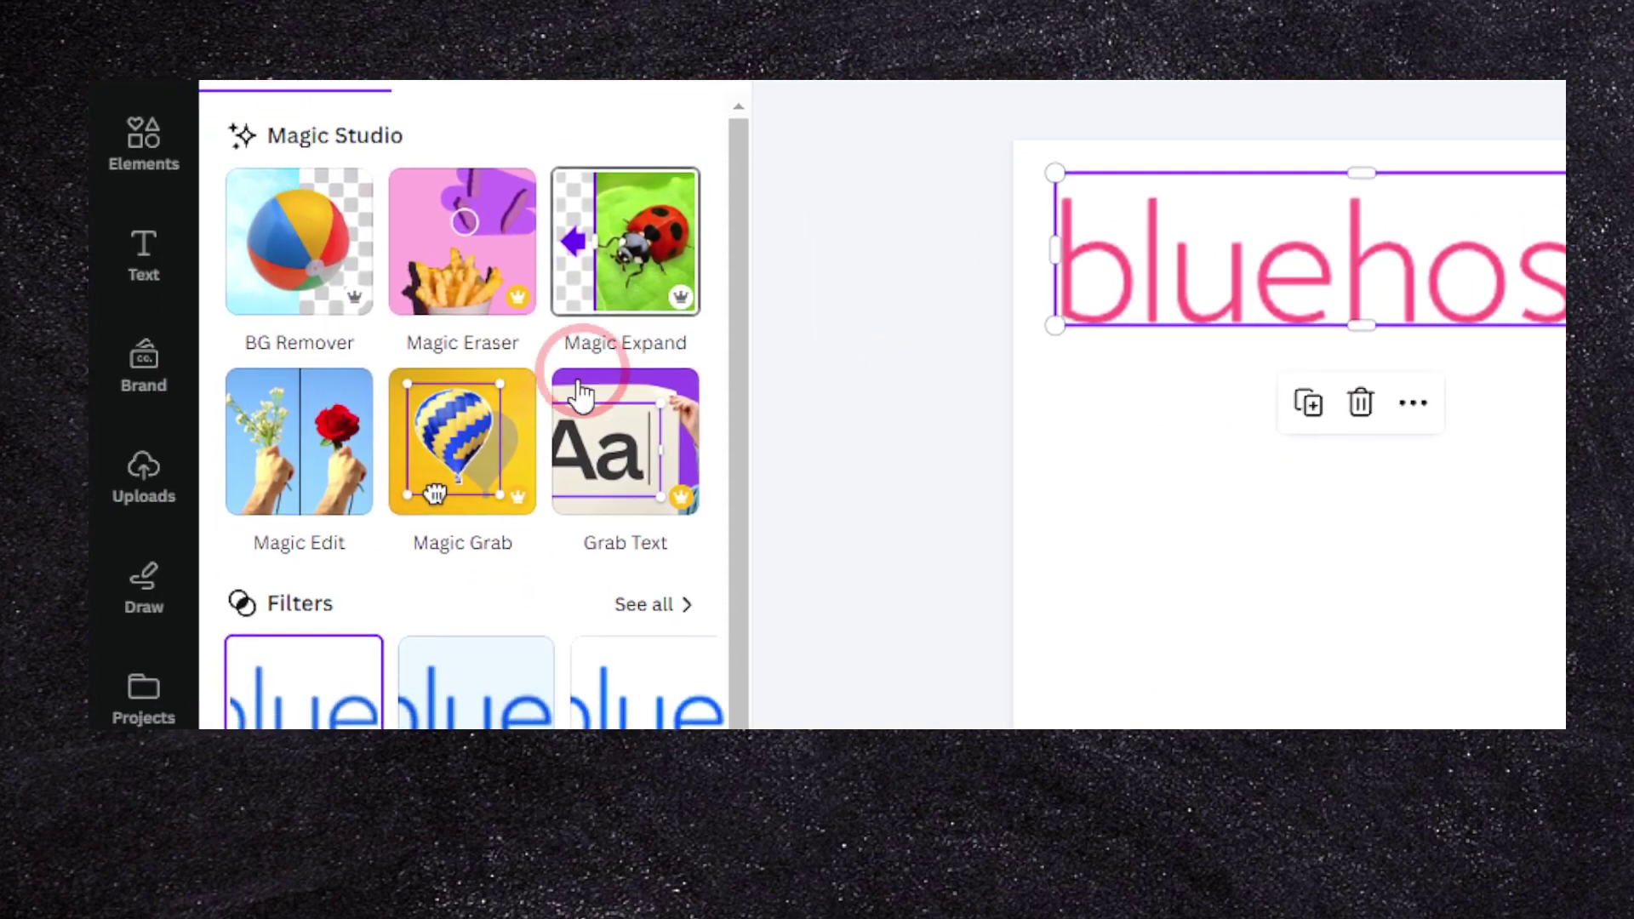
click(300, 281)
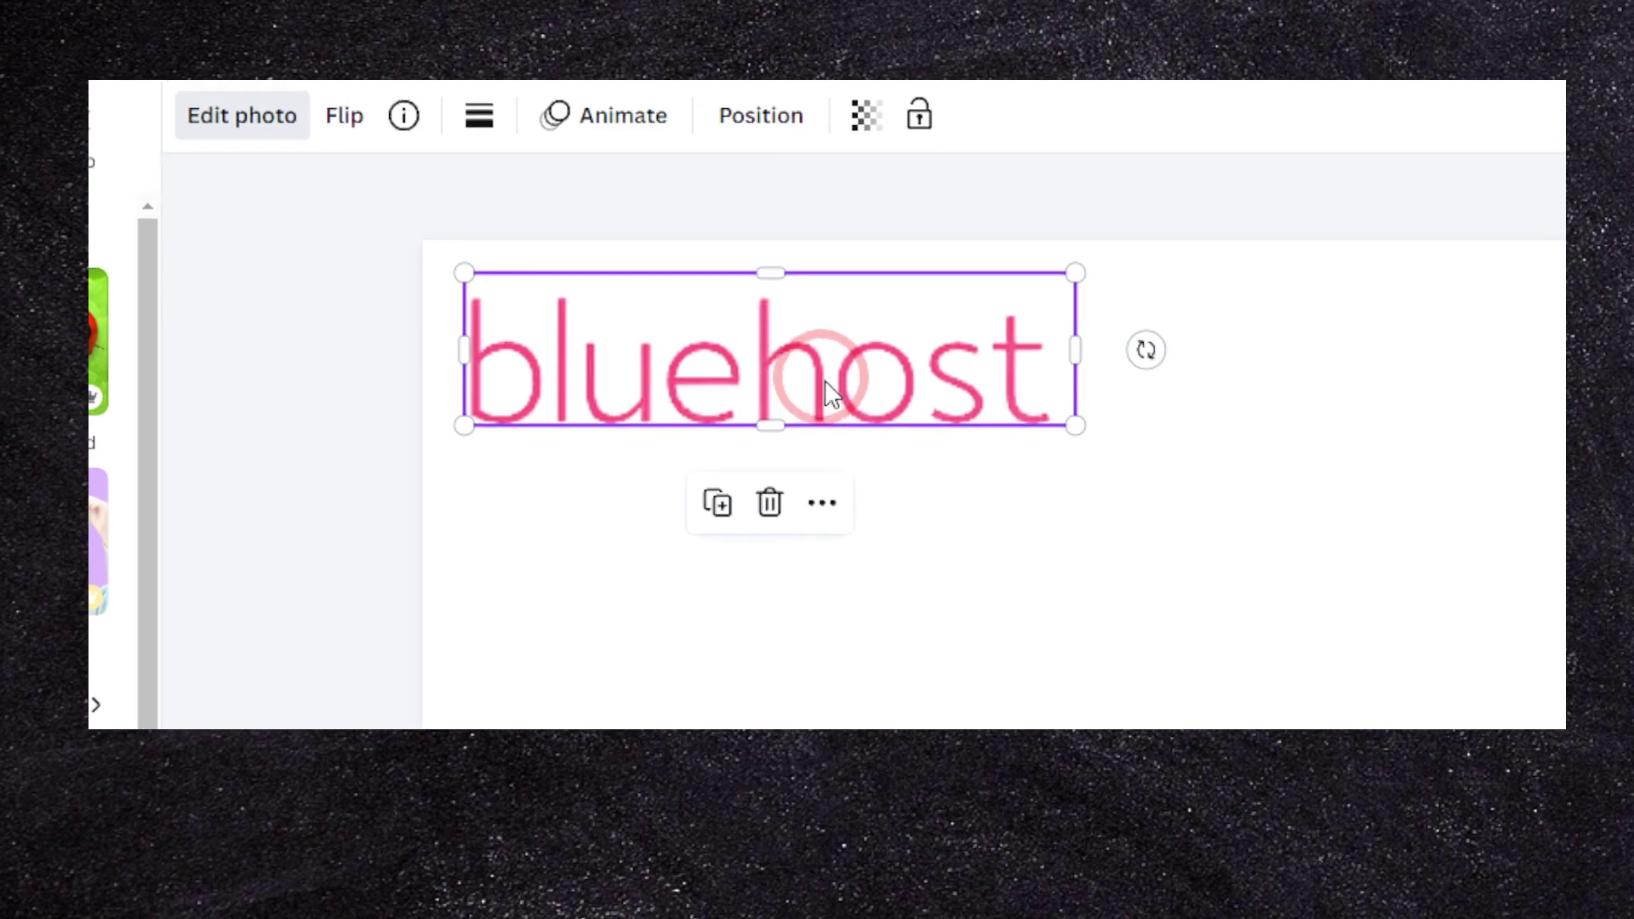
click(831, 390)
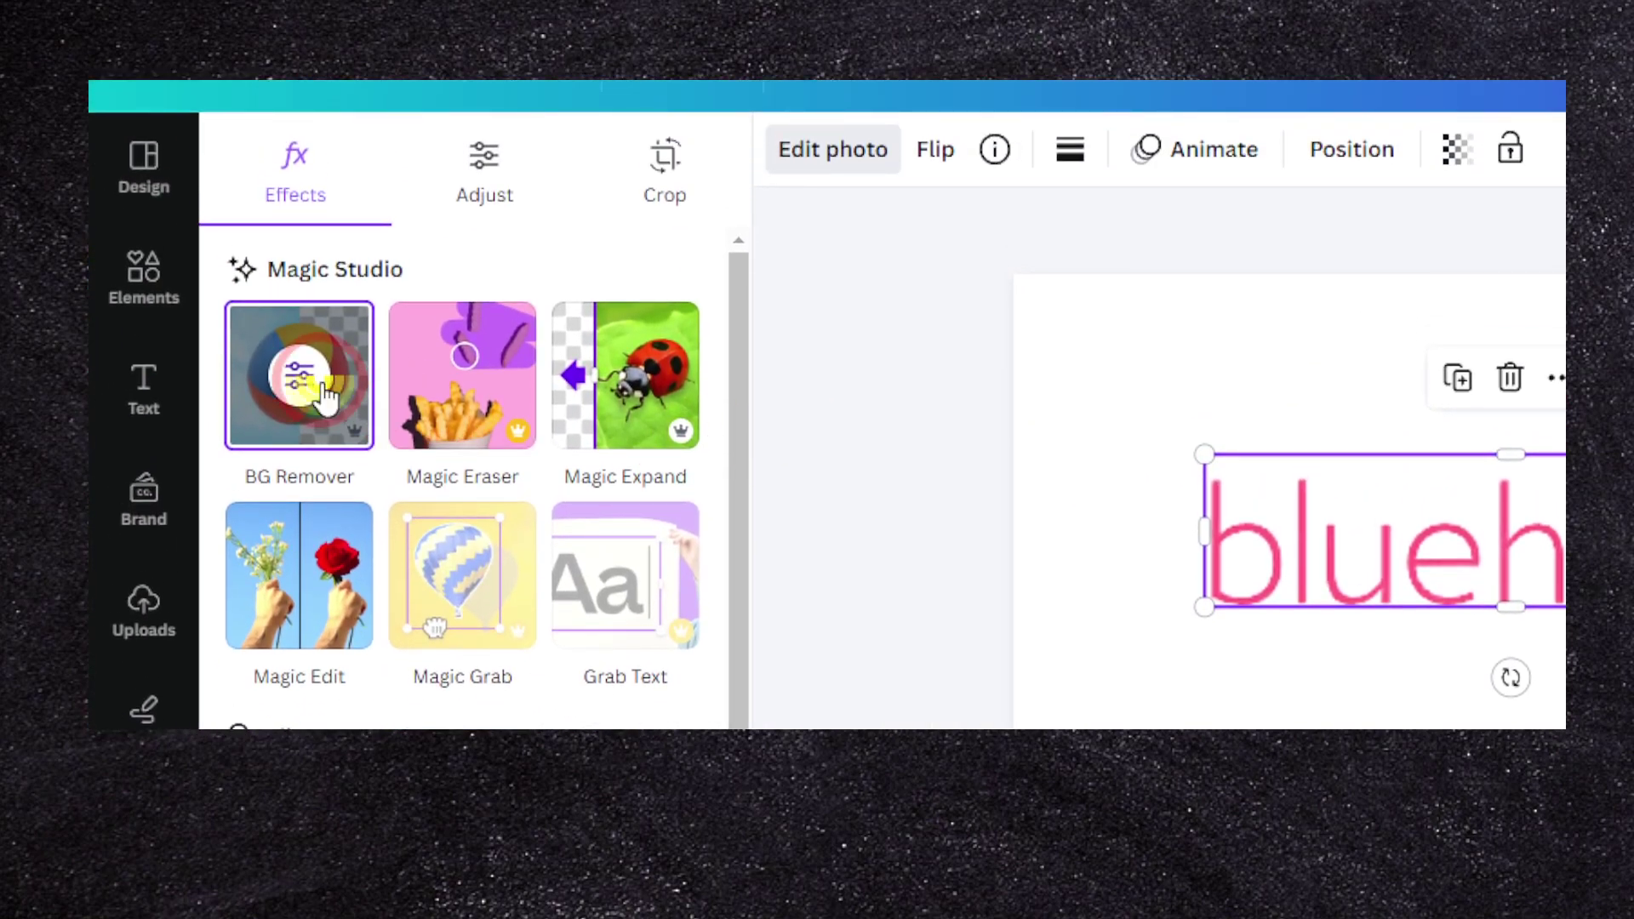
- Show the original image in the logo's background remover settings and brush across the wordmark with the size 20 Erase brush
click(327, 394)
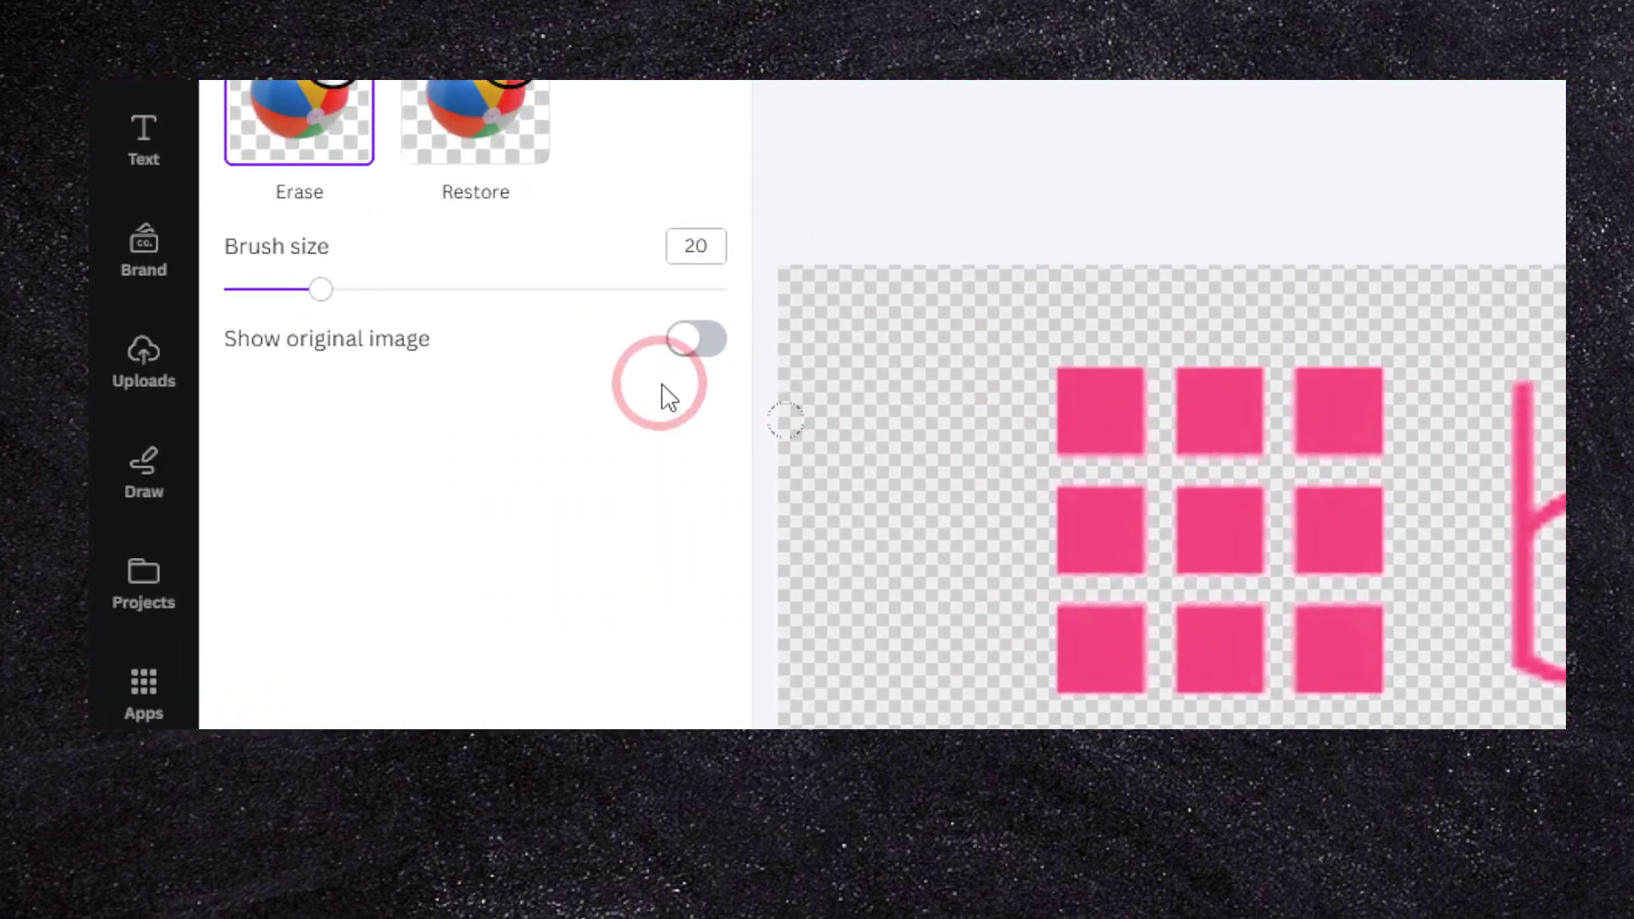
click(687, 352)
mouse_move(1132, 380)
mouse_down()
mouse_move(1043, 452)
mouse_move(1221, 374)
mouse_up()
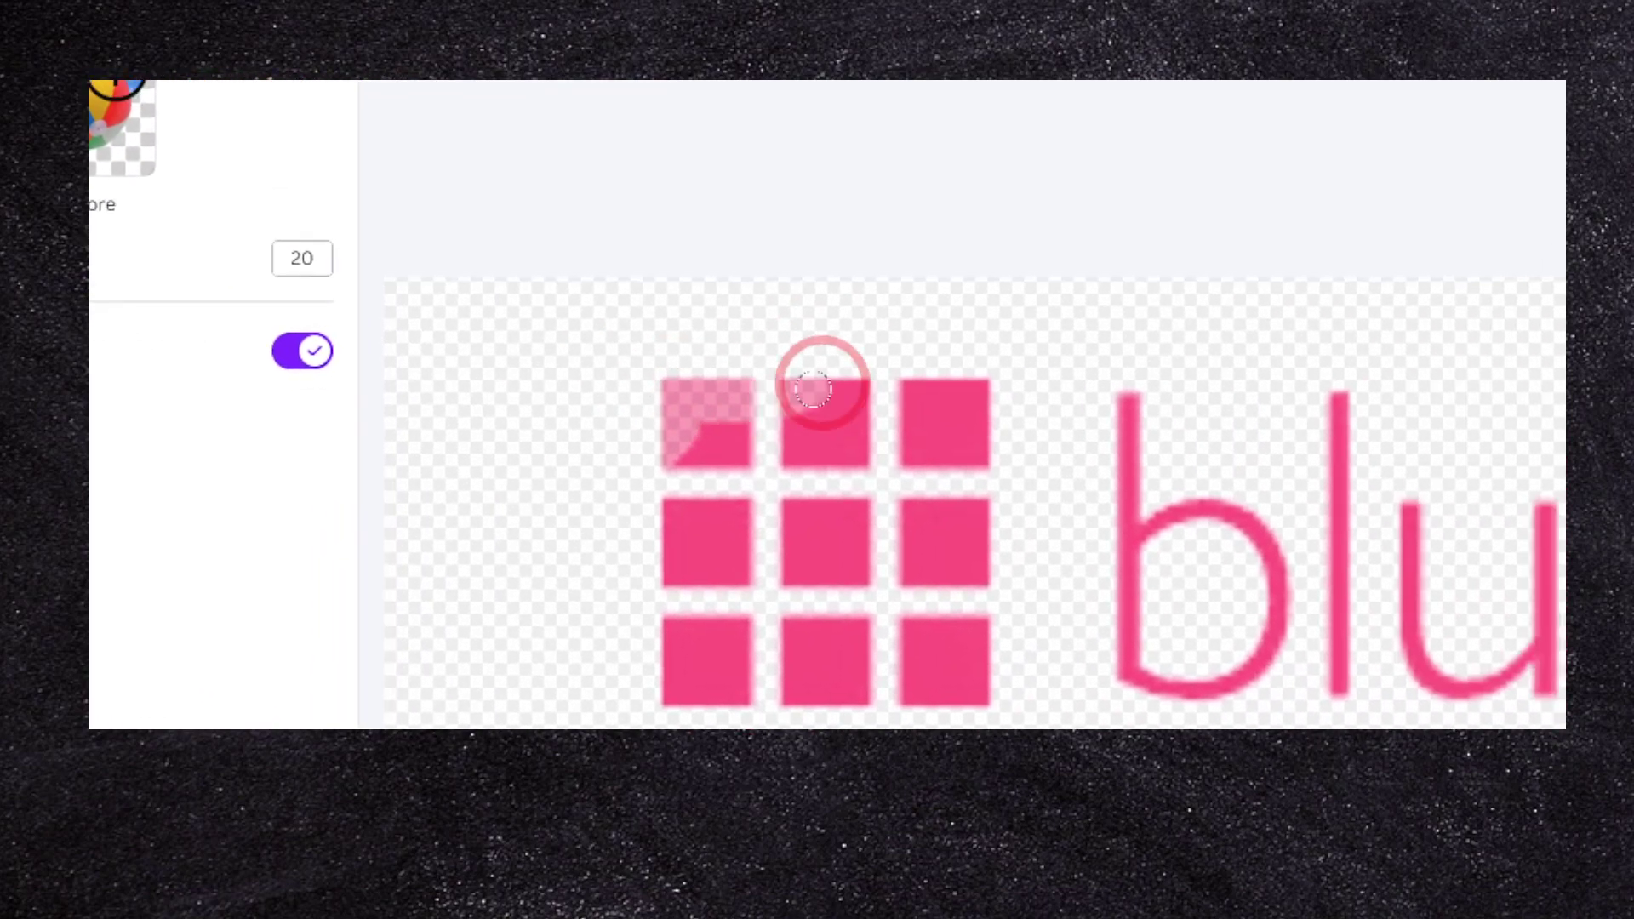
mouse_move(863, 381)
mouse_down()
mouse_move(755, 444)
mouse_move(922, 498)
mouse_move(1032, 452)
mouse_up()
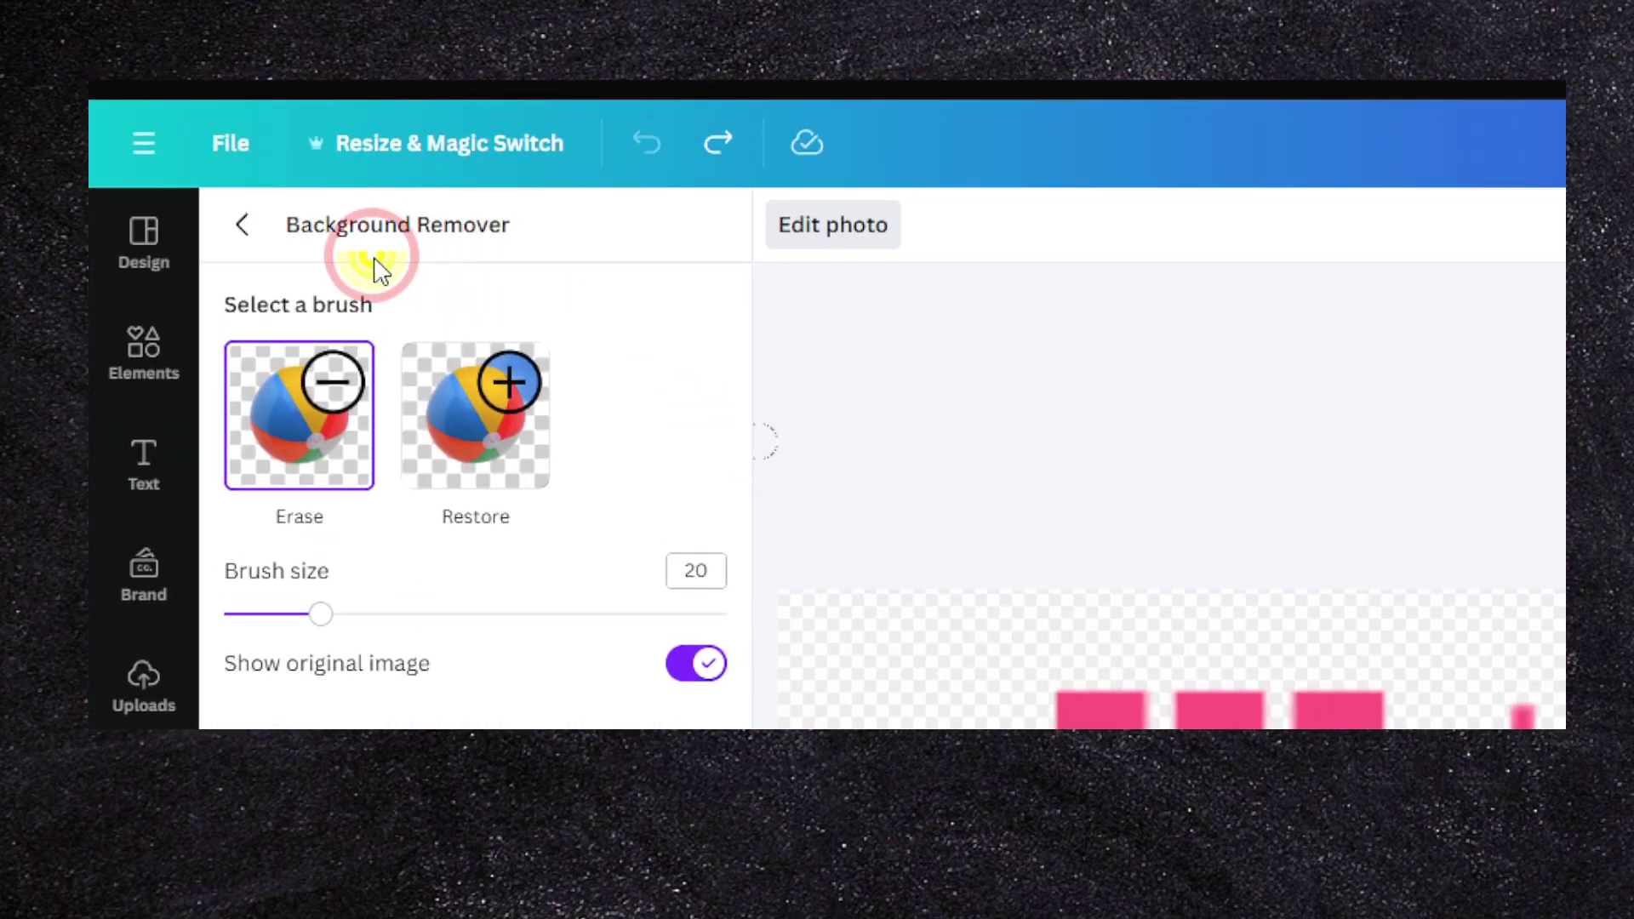
click(248, 229)
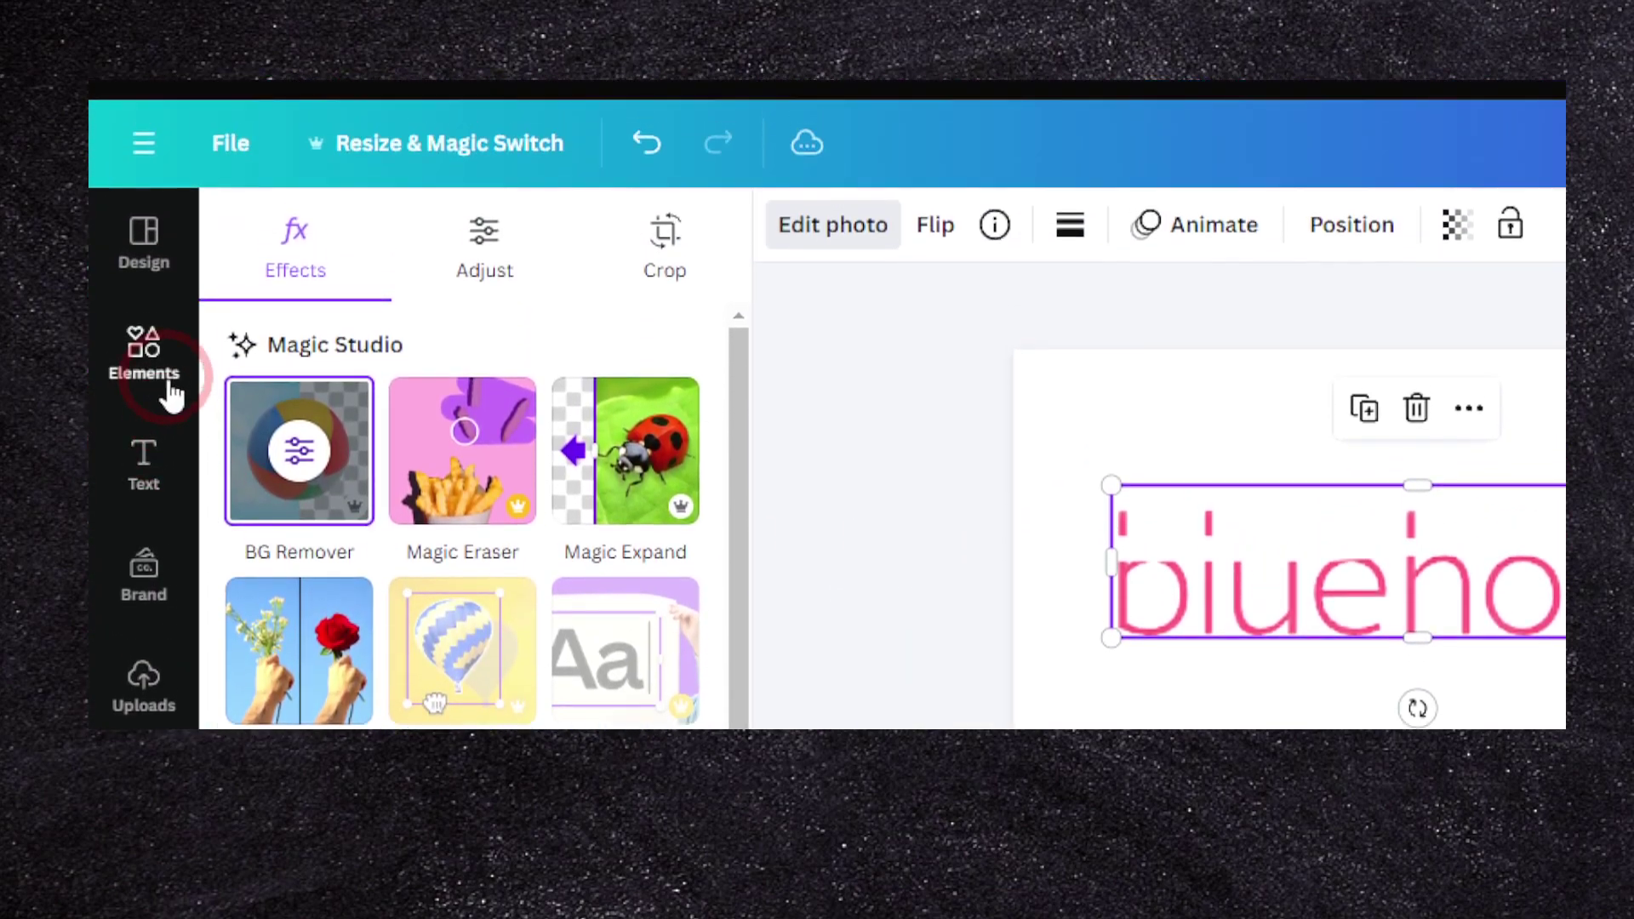
- Set the page background to black and place the enlarged pink wordmark in the upper middle of the page
click(144, 196)
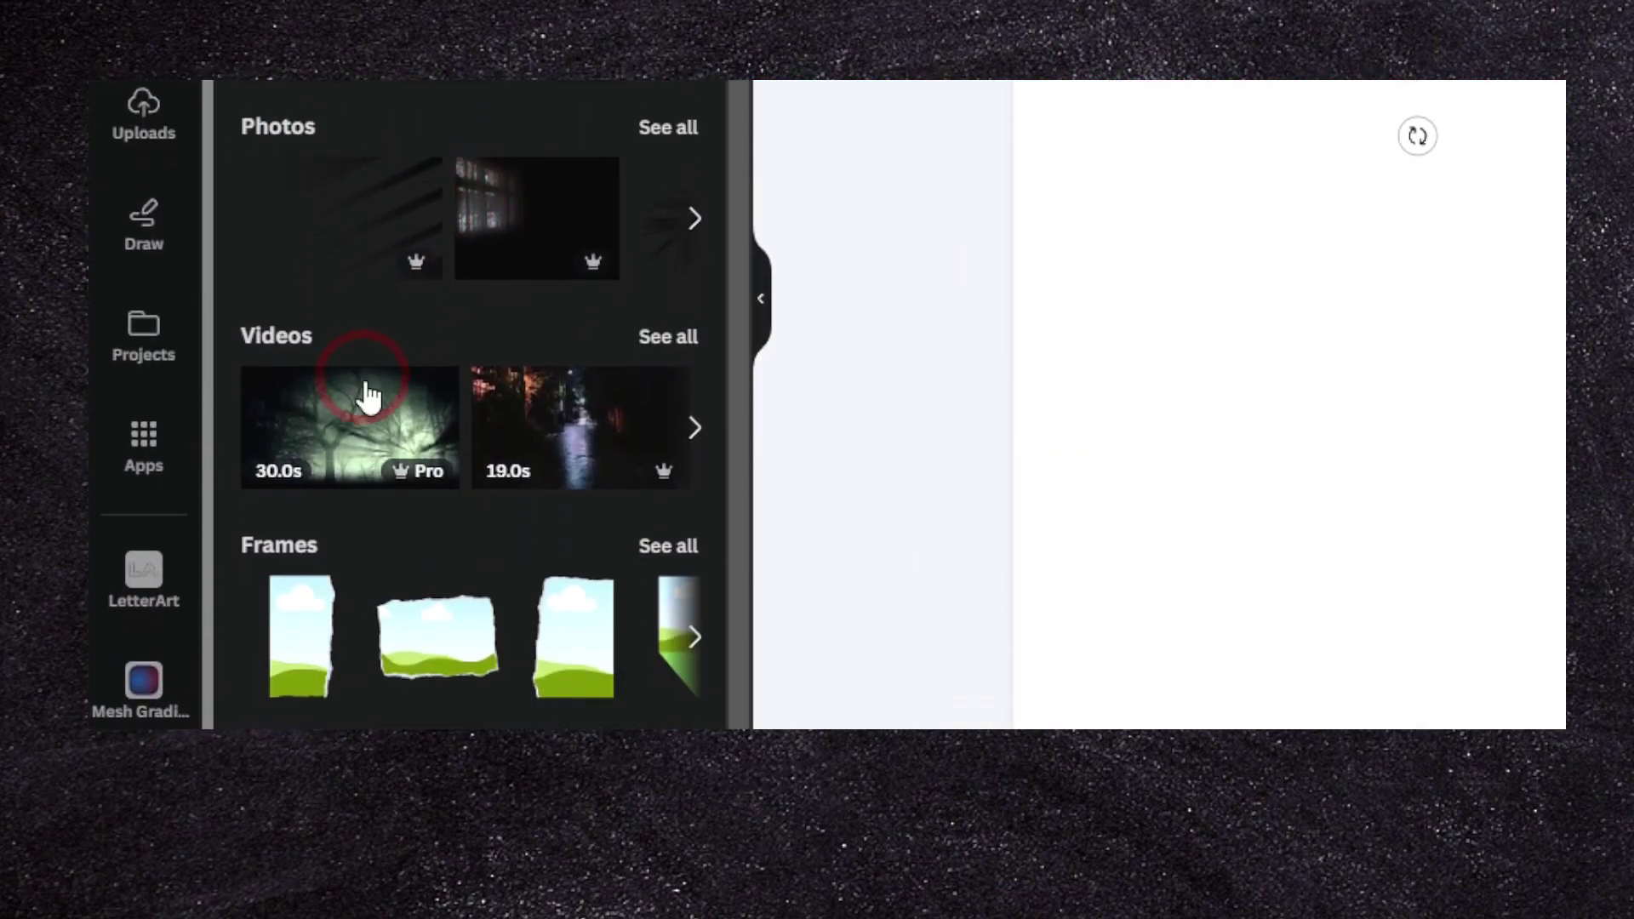
triple_click(350, 242)
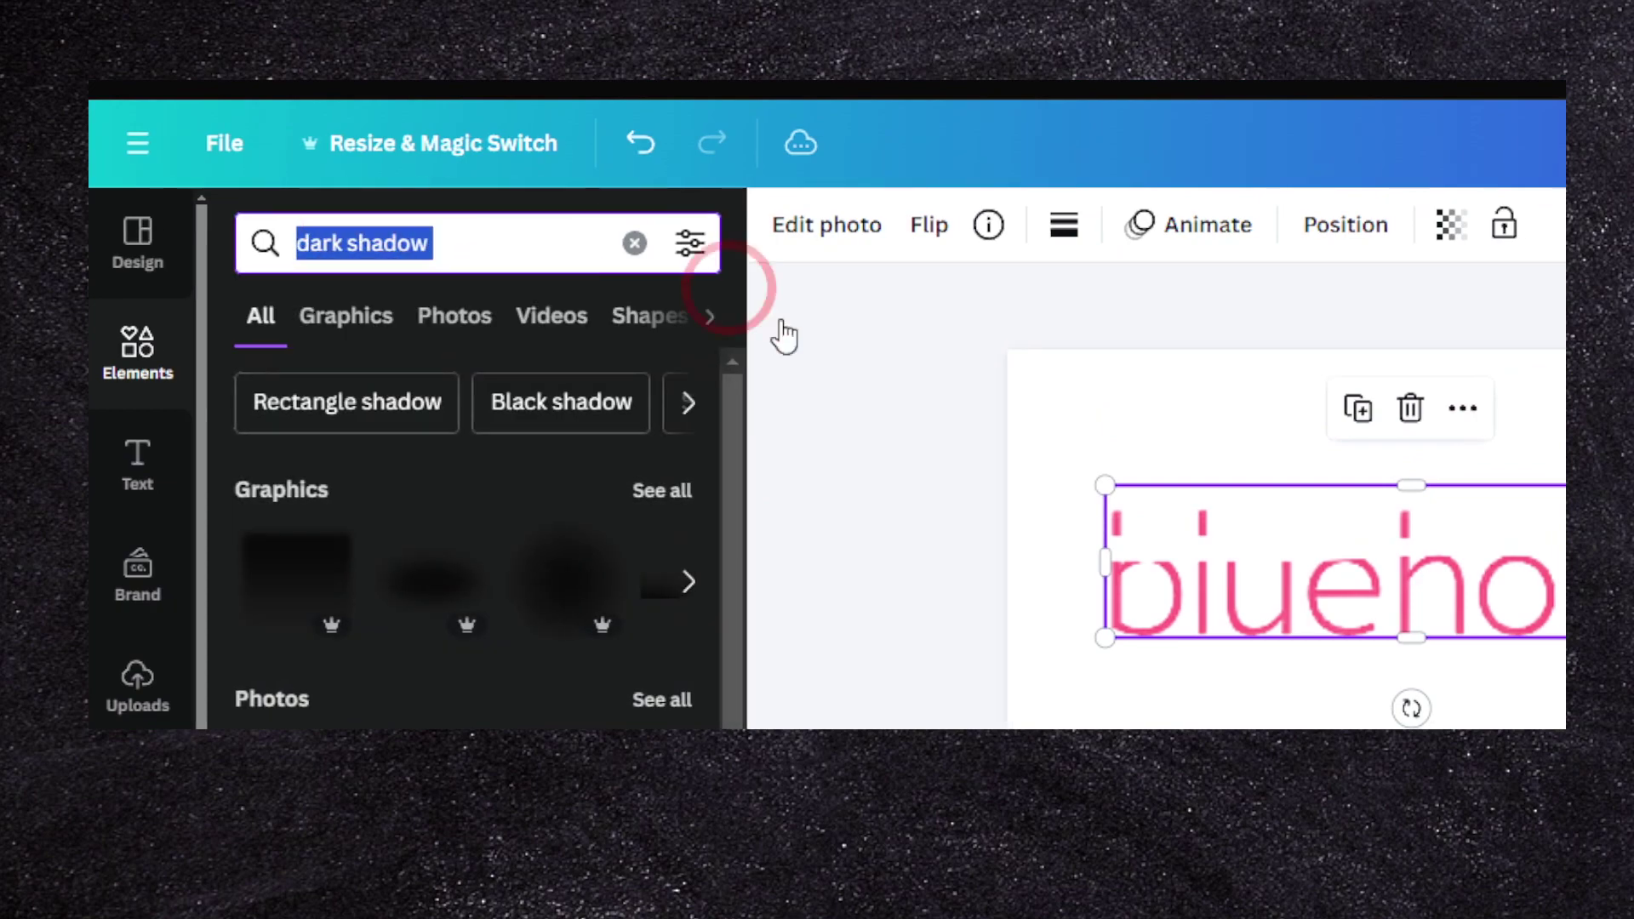
click(956, 571)
click(655, 153)
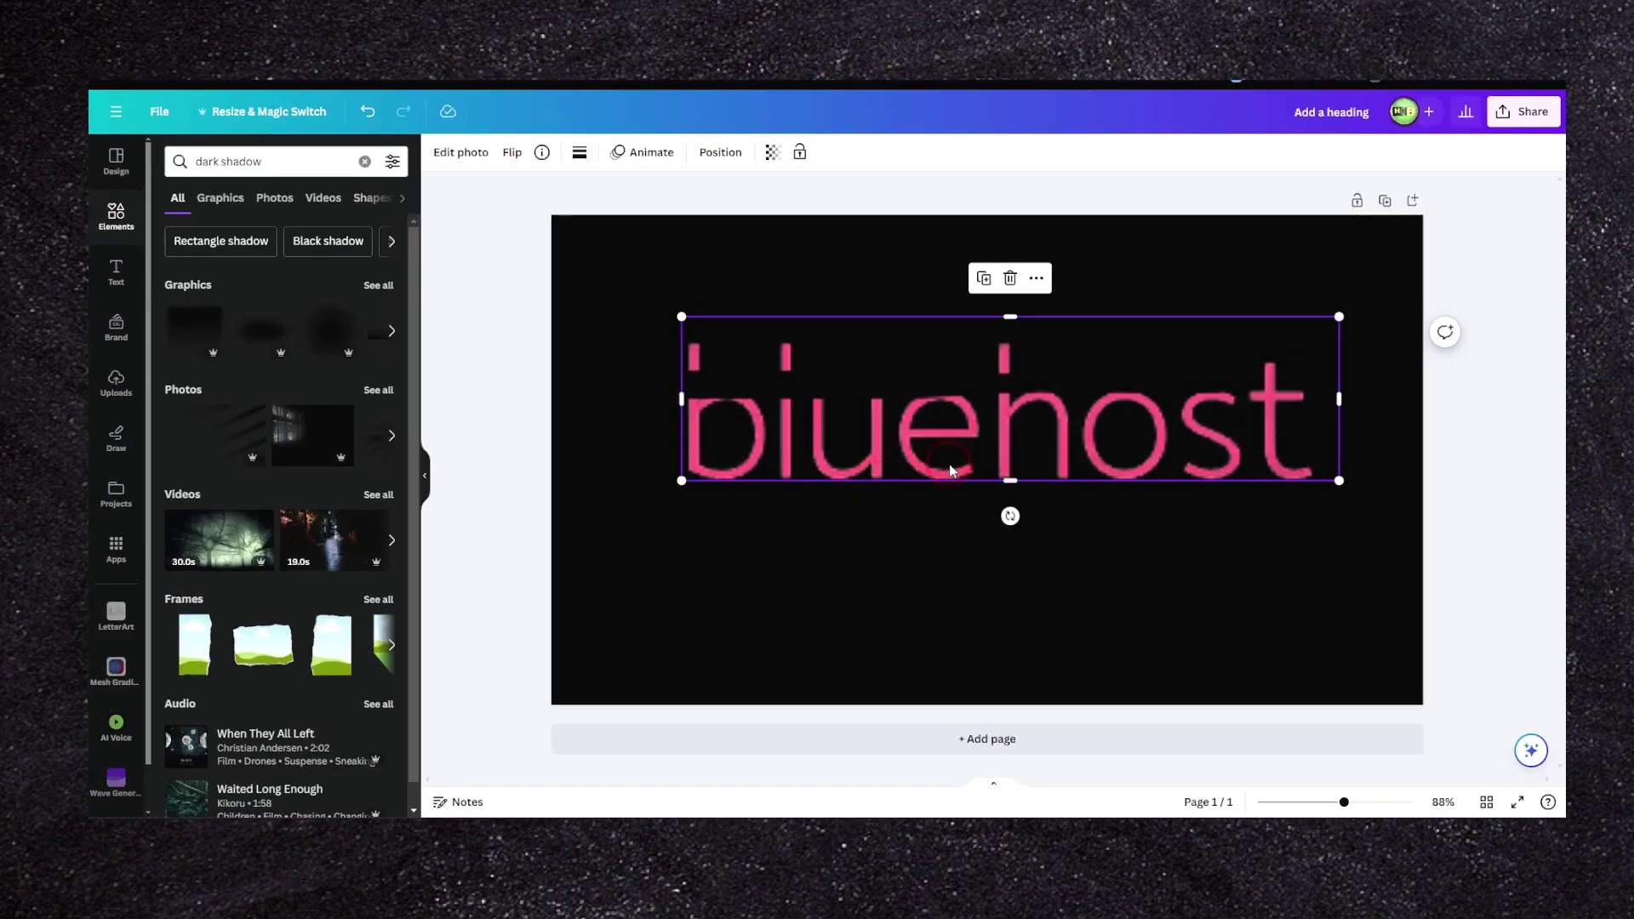
drag(951, 471, 851, 420)
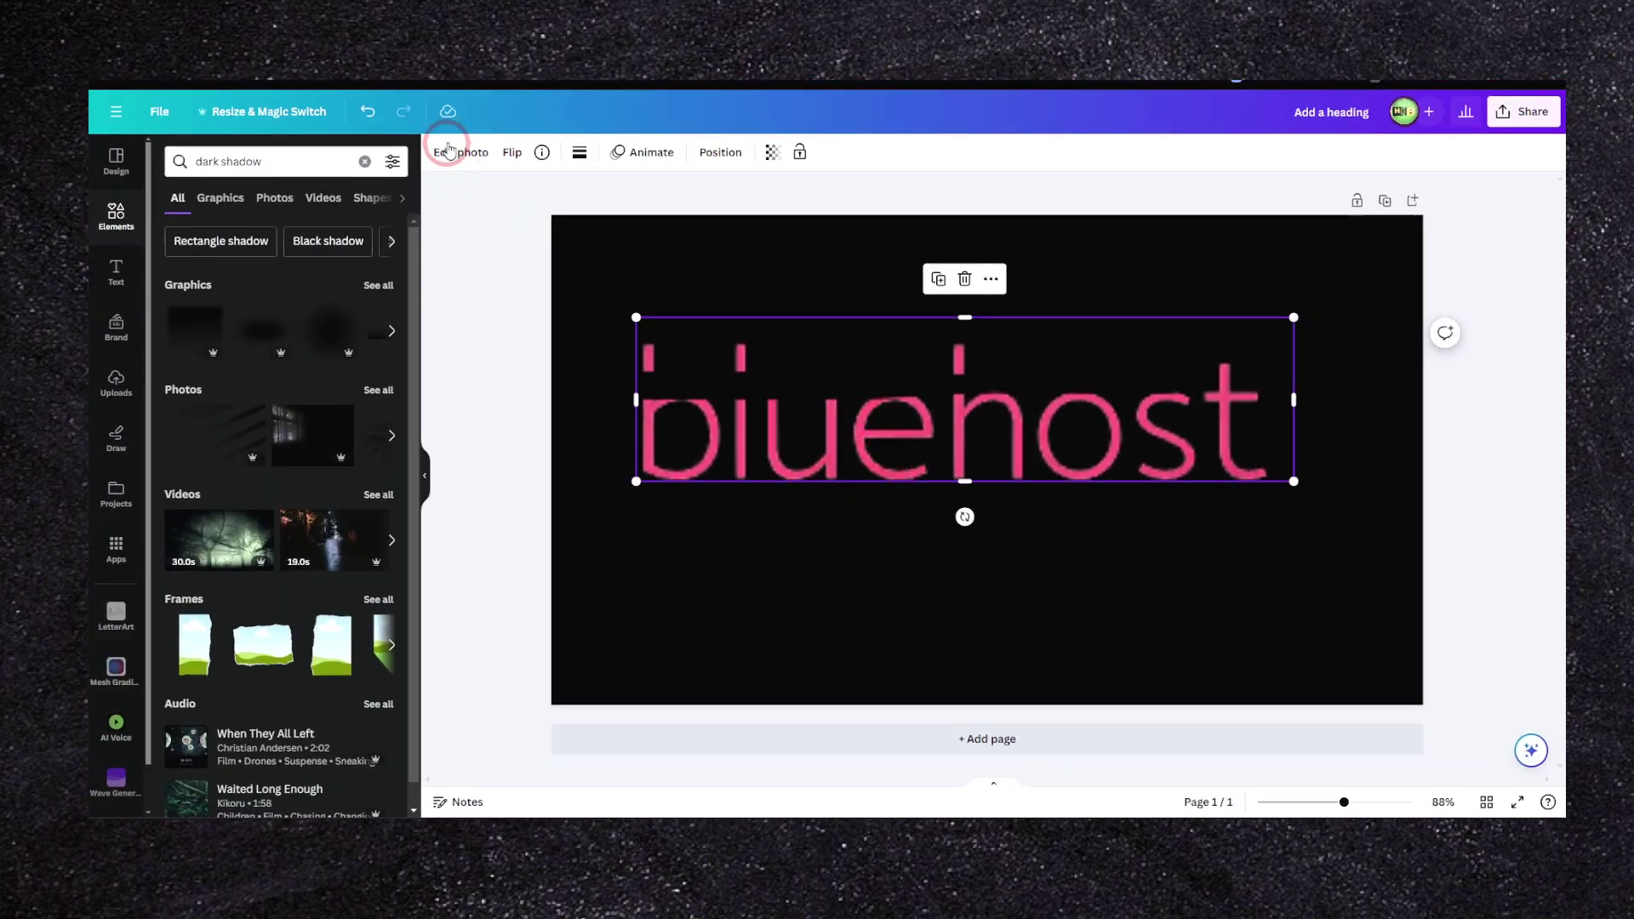
- Switch the design from the new photo editor back to the old photo editor
click(450, 150)
scroll(245, 555, down, 2)
scroll(245, 555, up, 2)
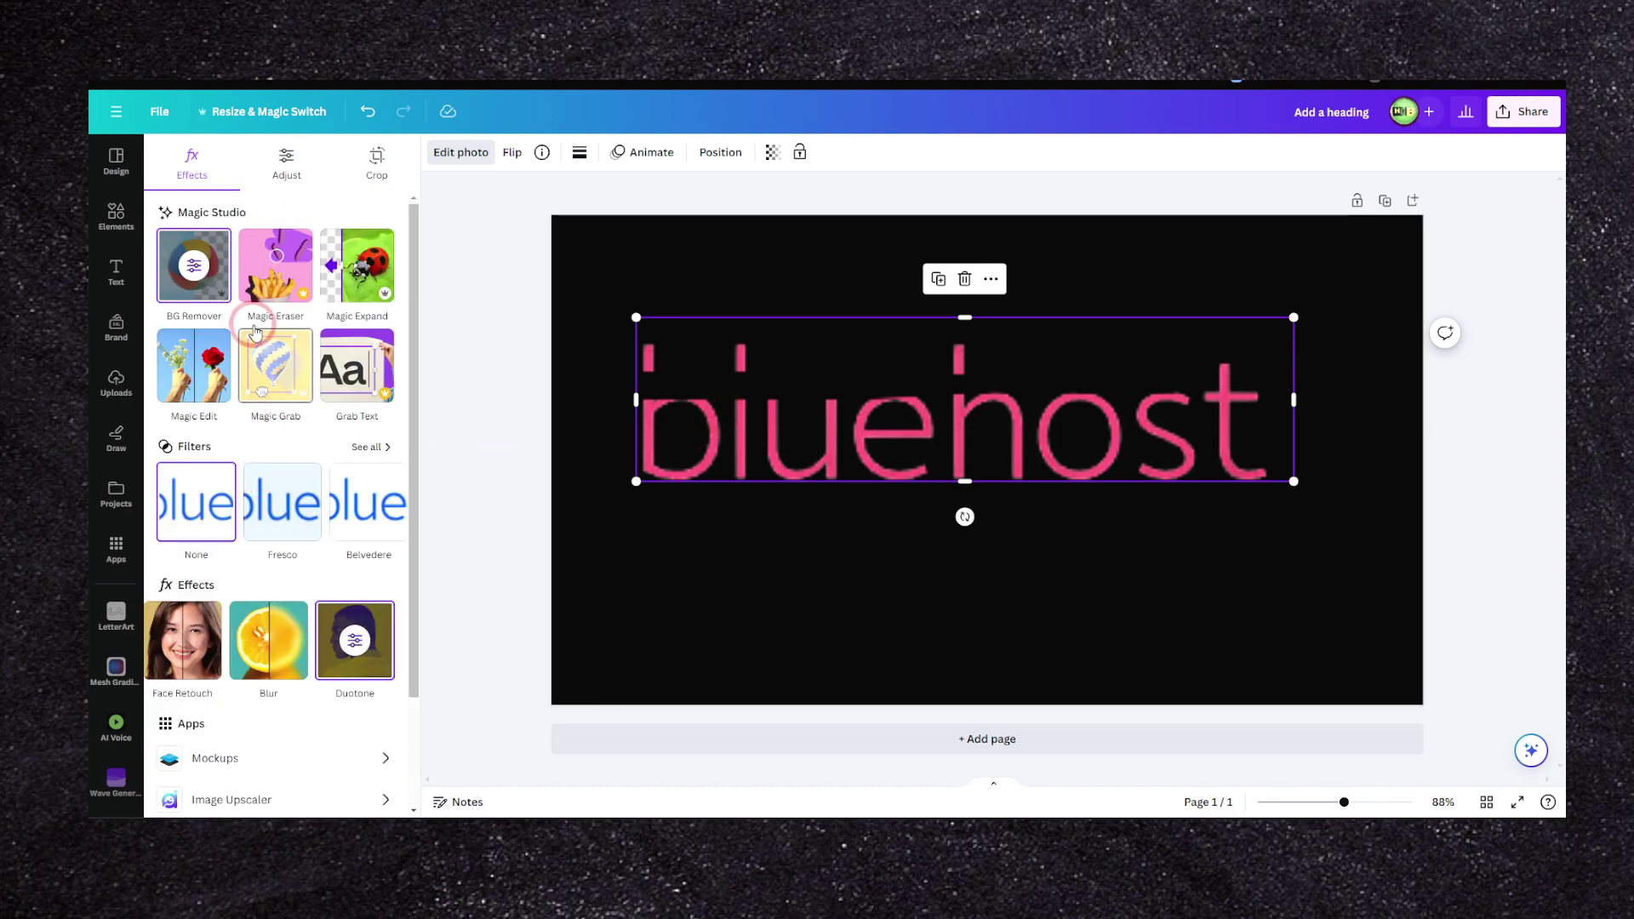
scroll(260, 315, down, 2)
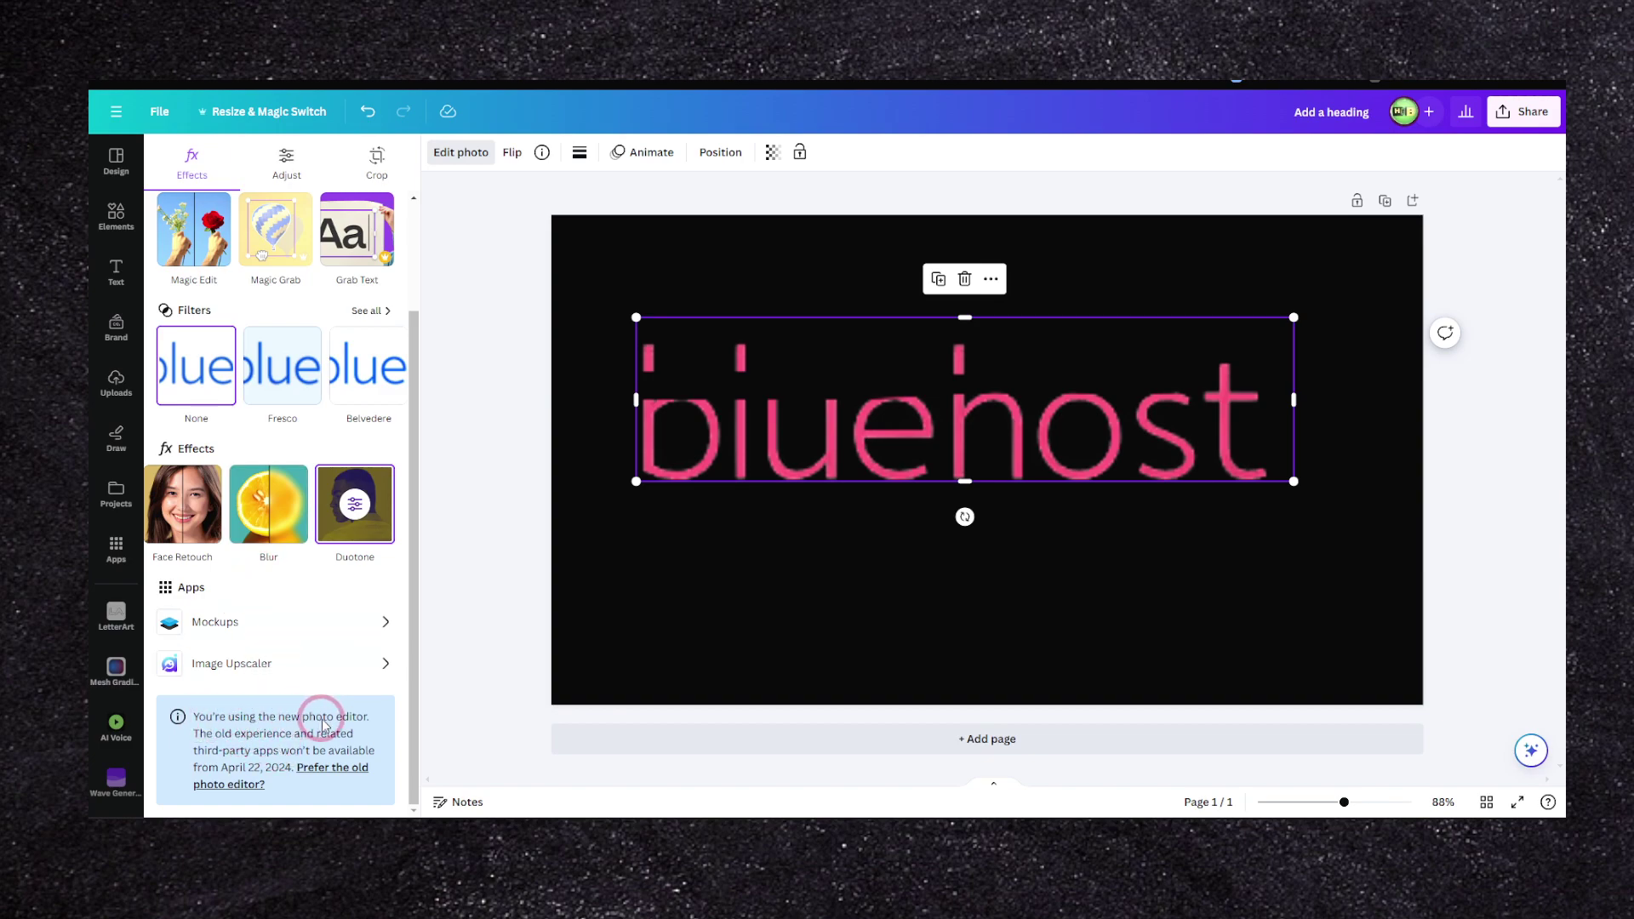
click(338, 776)
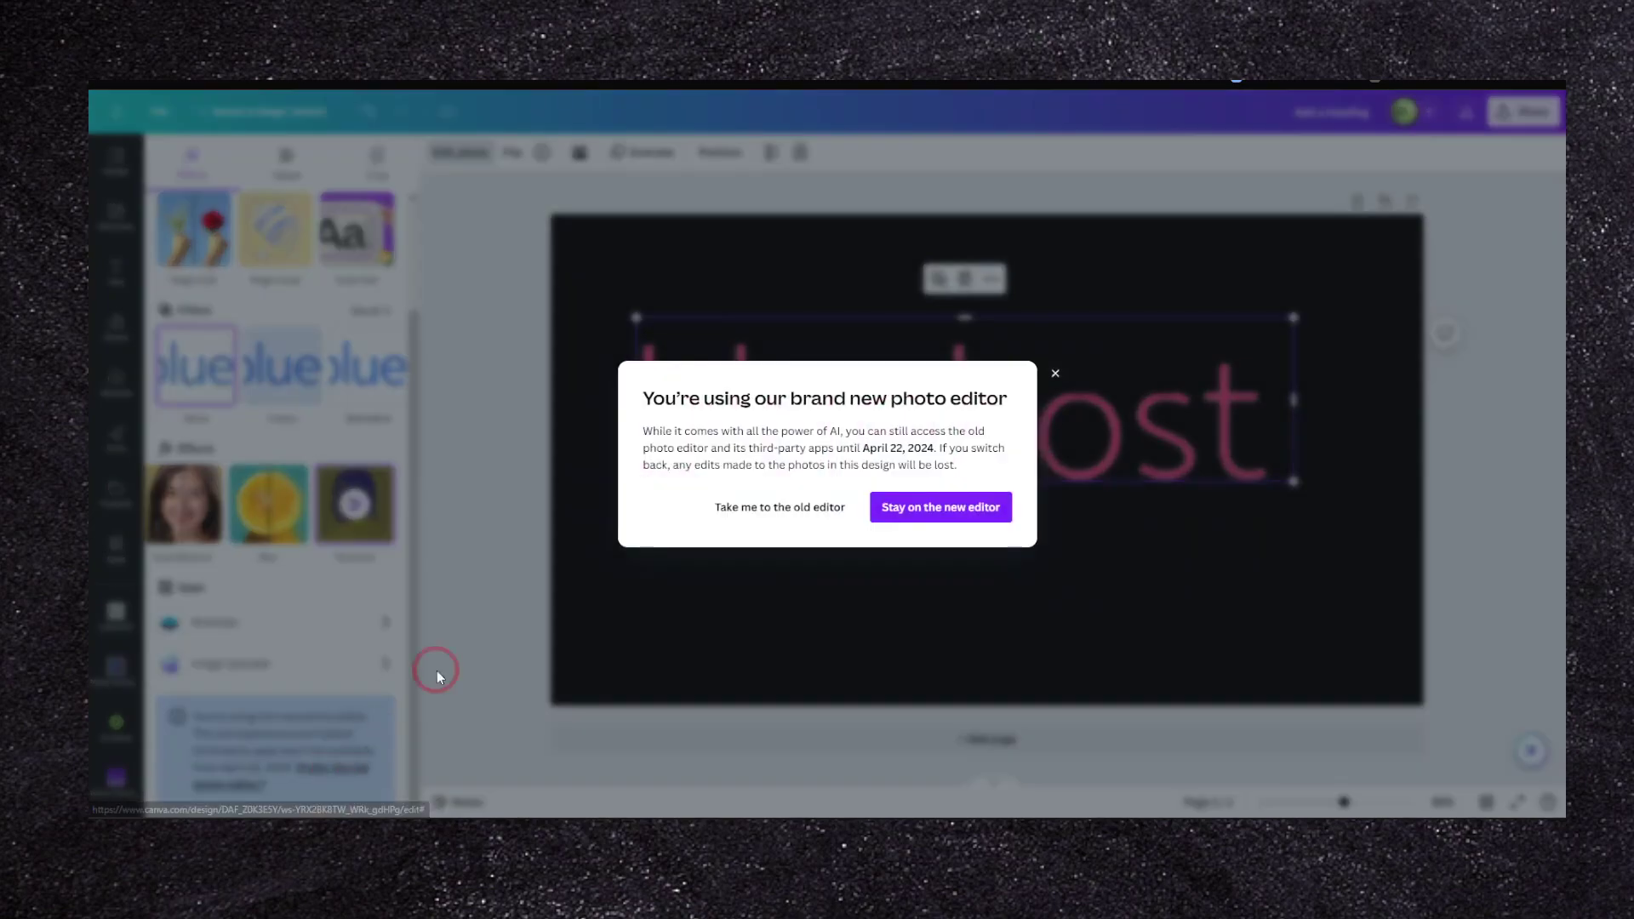
click(807, 511)
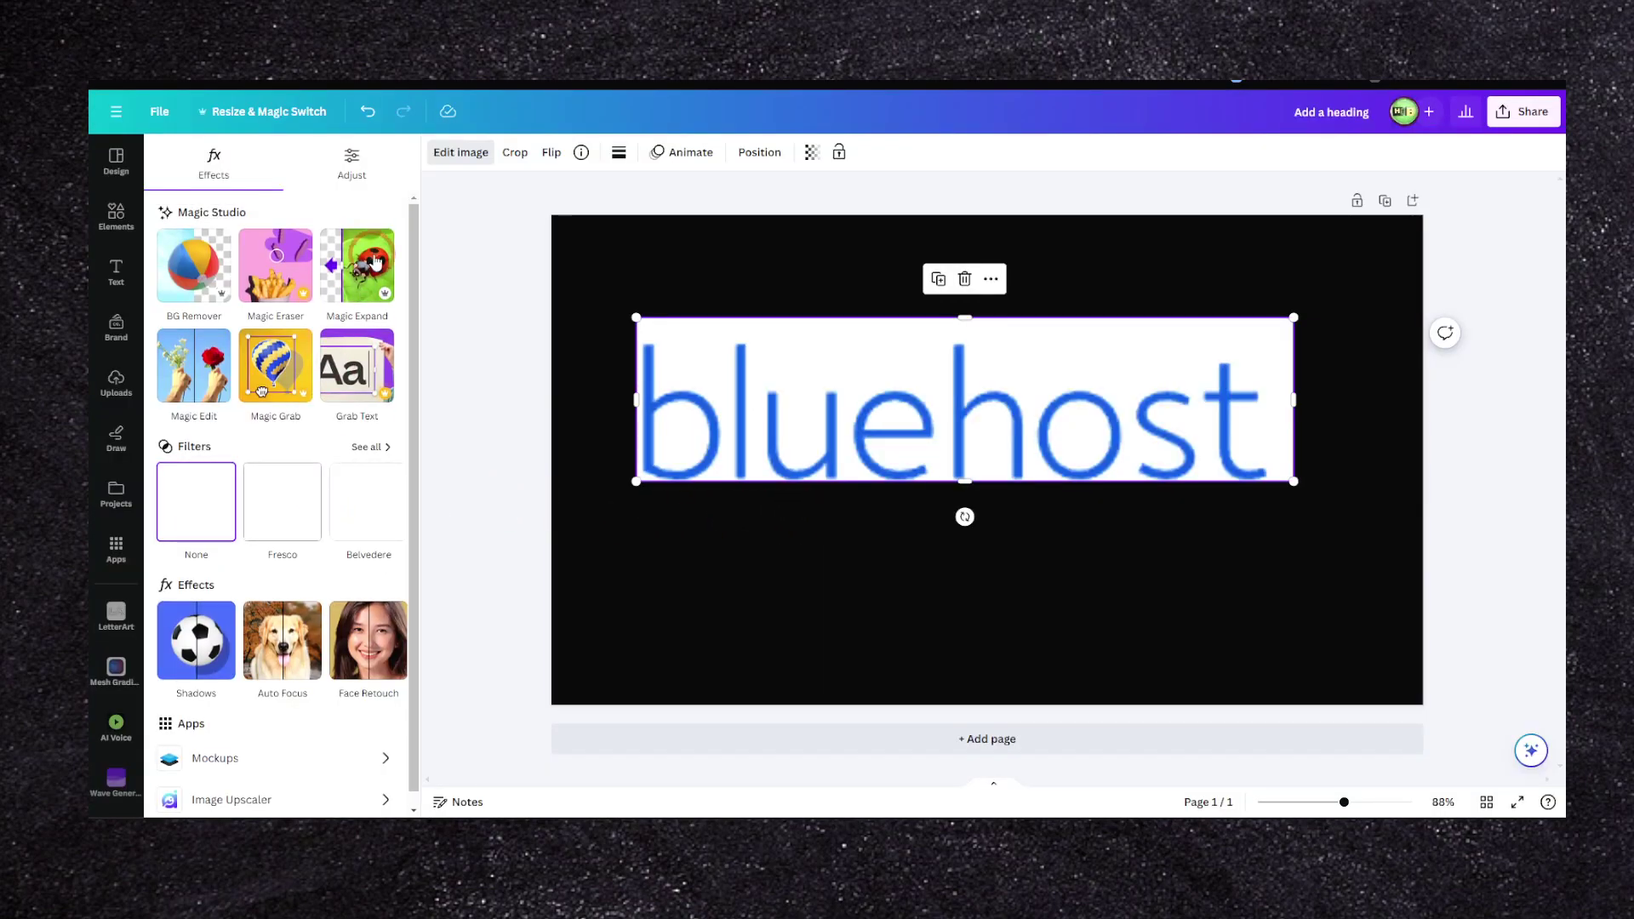
- Examine the image adjustments and effects offered for the bluehost wordmark
click(351, 164)
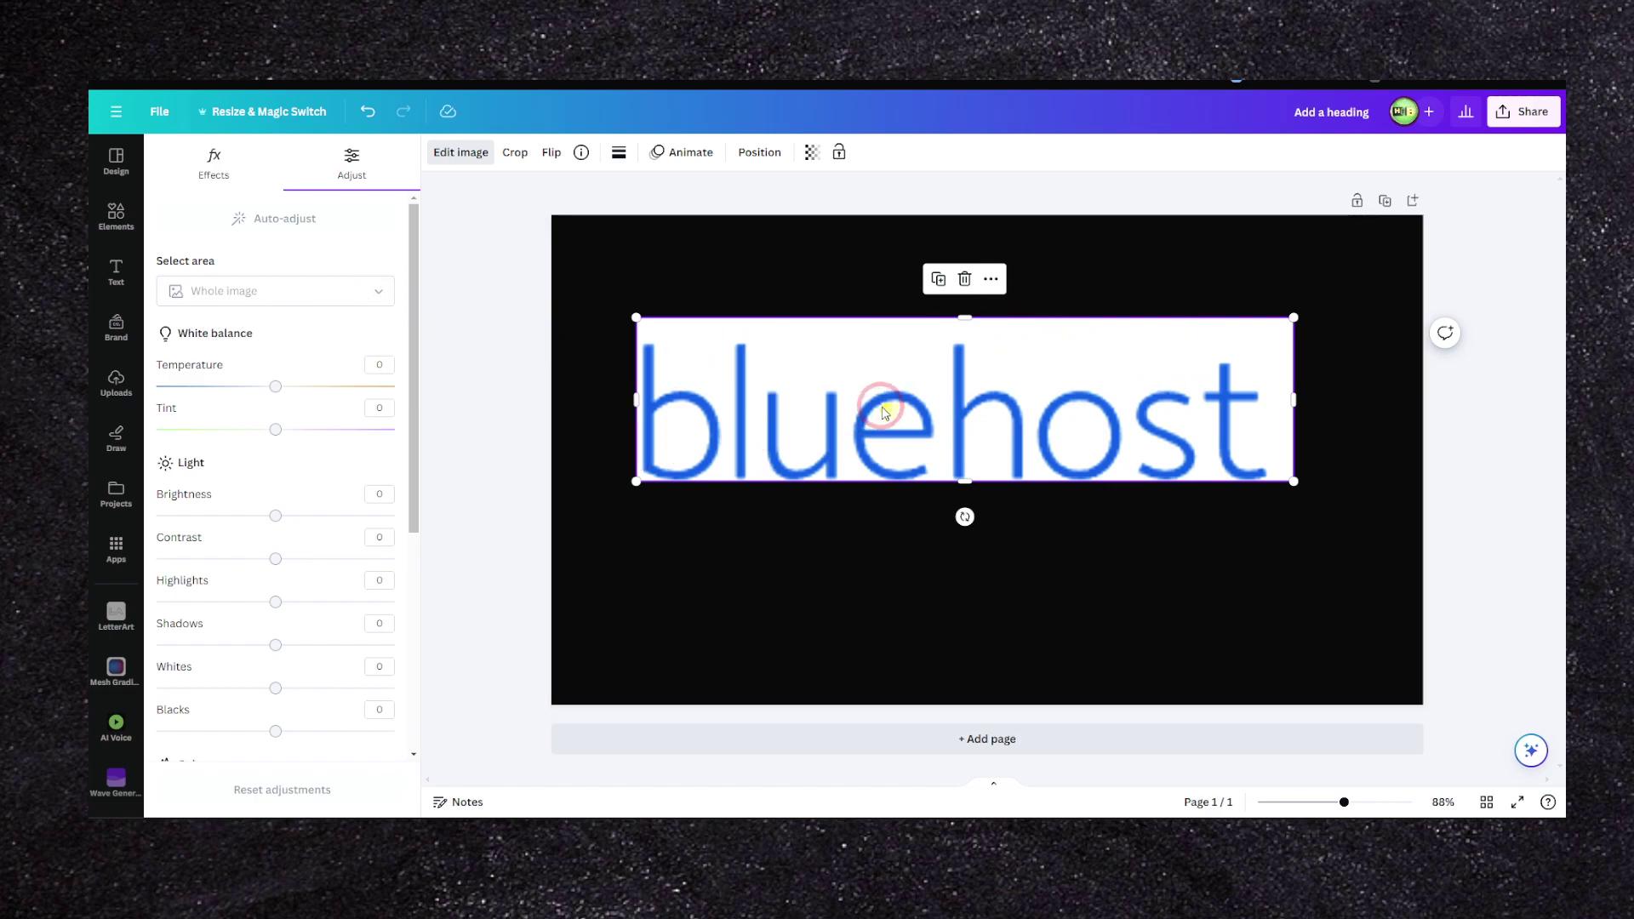
drag(776, 407, 817, 423)
scroll(315, 534, down, 4)
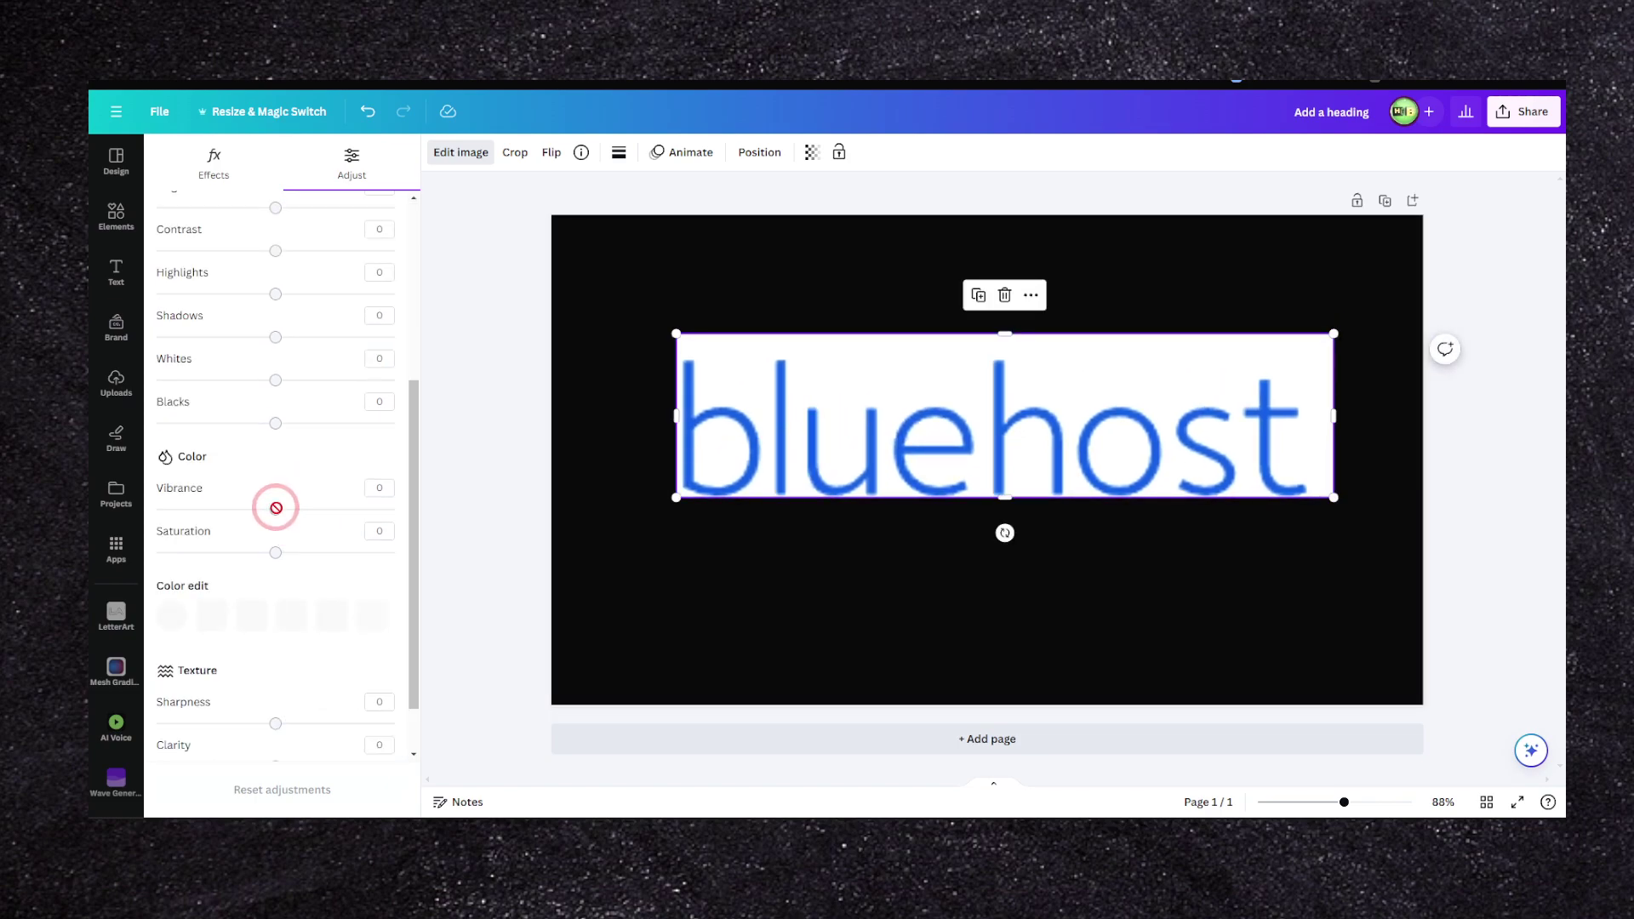
scroll(321, 495, up, 4)
click(213, 163)
mouse_move(729, 412)
mouse_down()
mouse_move(825, 412)
mouse_move(758, 396)
mouse_up()
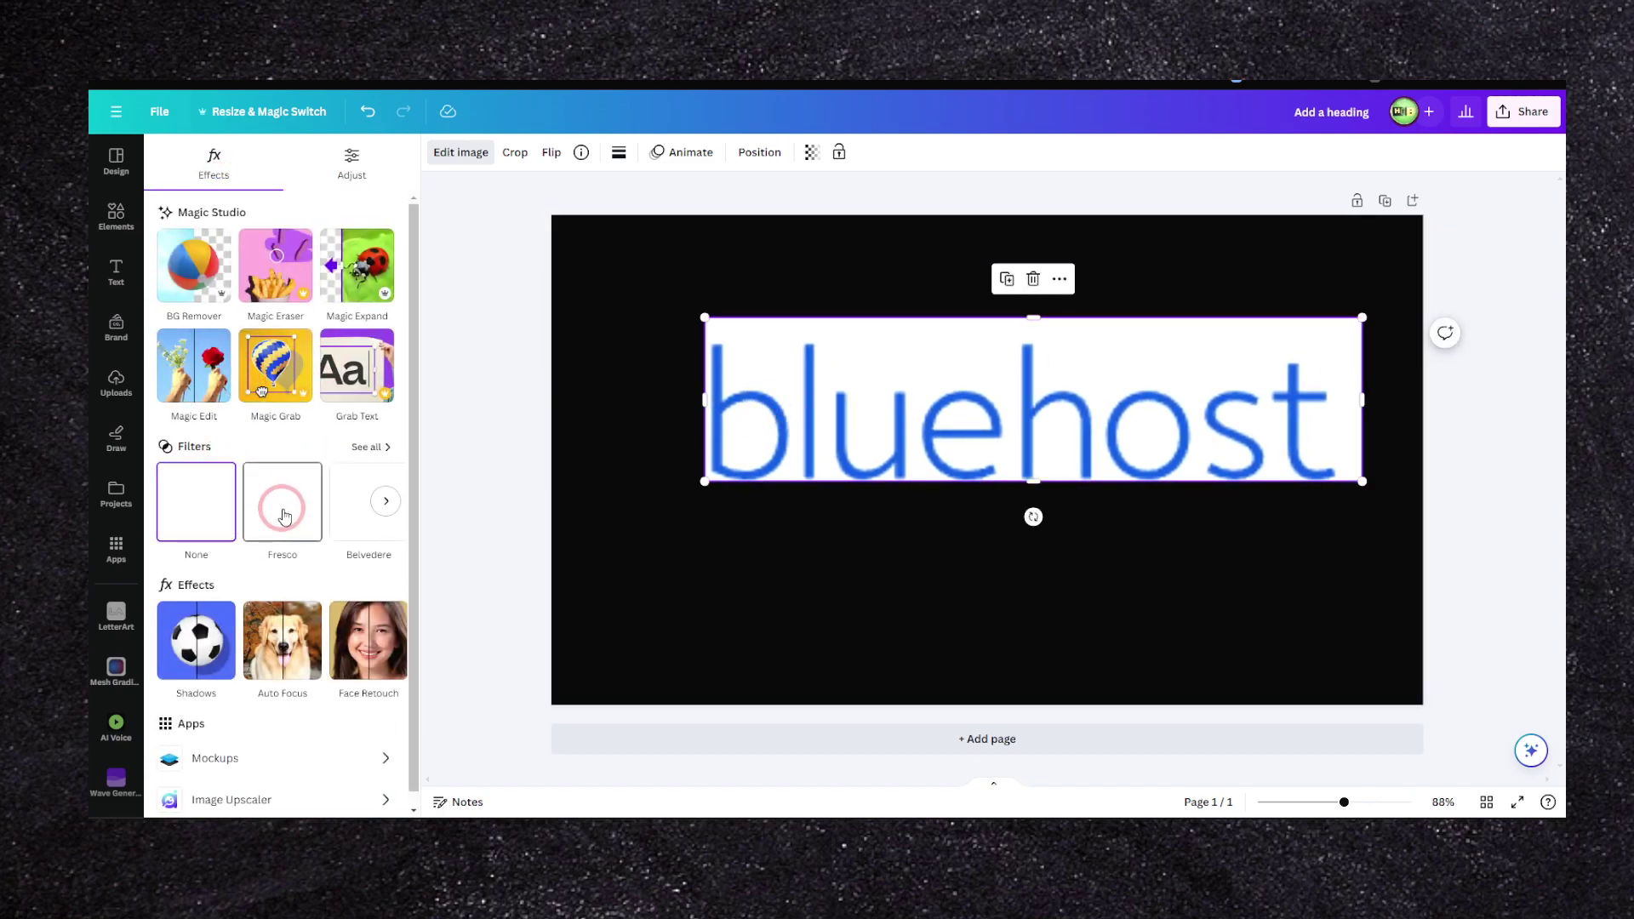
click(385, 641)
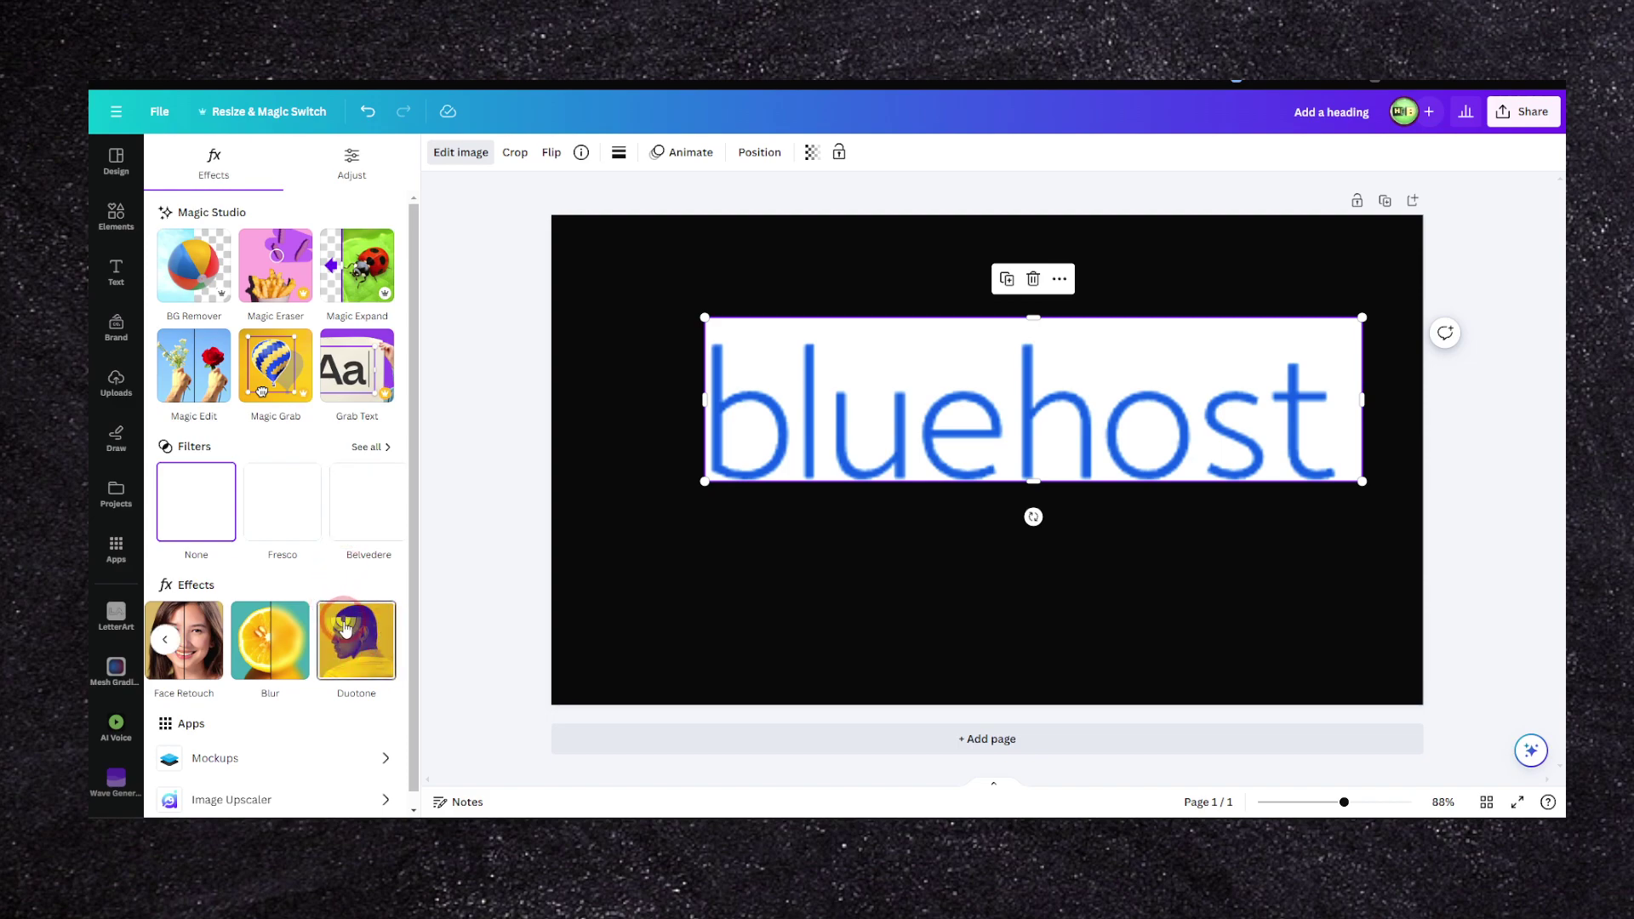
scroll(339, 623, down, 1)
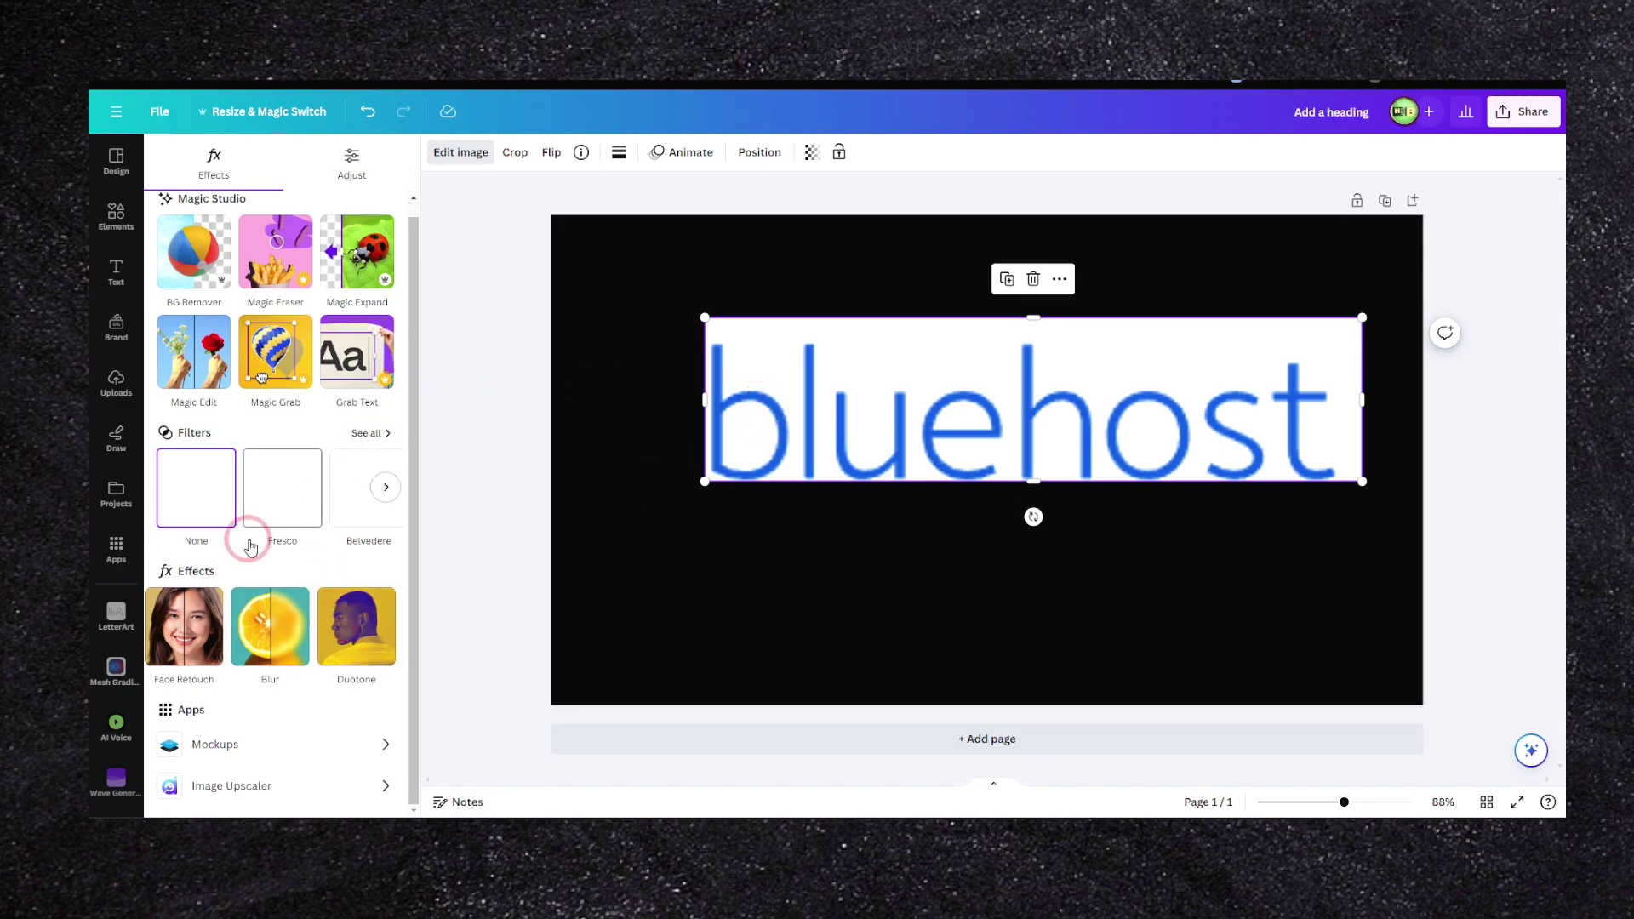
scroll(272, 476, up, 1)
click(298, 170)
scroll(264, 361, down, 3)
click(217, 163)
scroll(266, 383, down, 1)
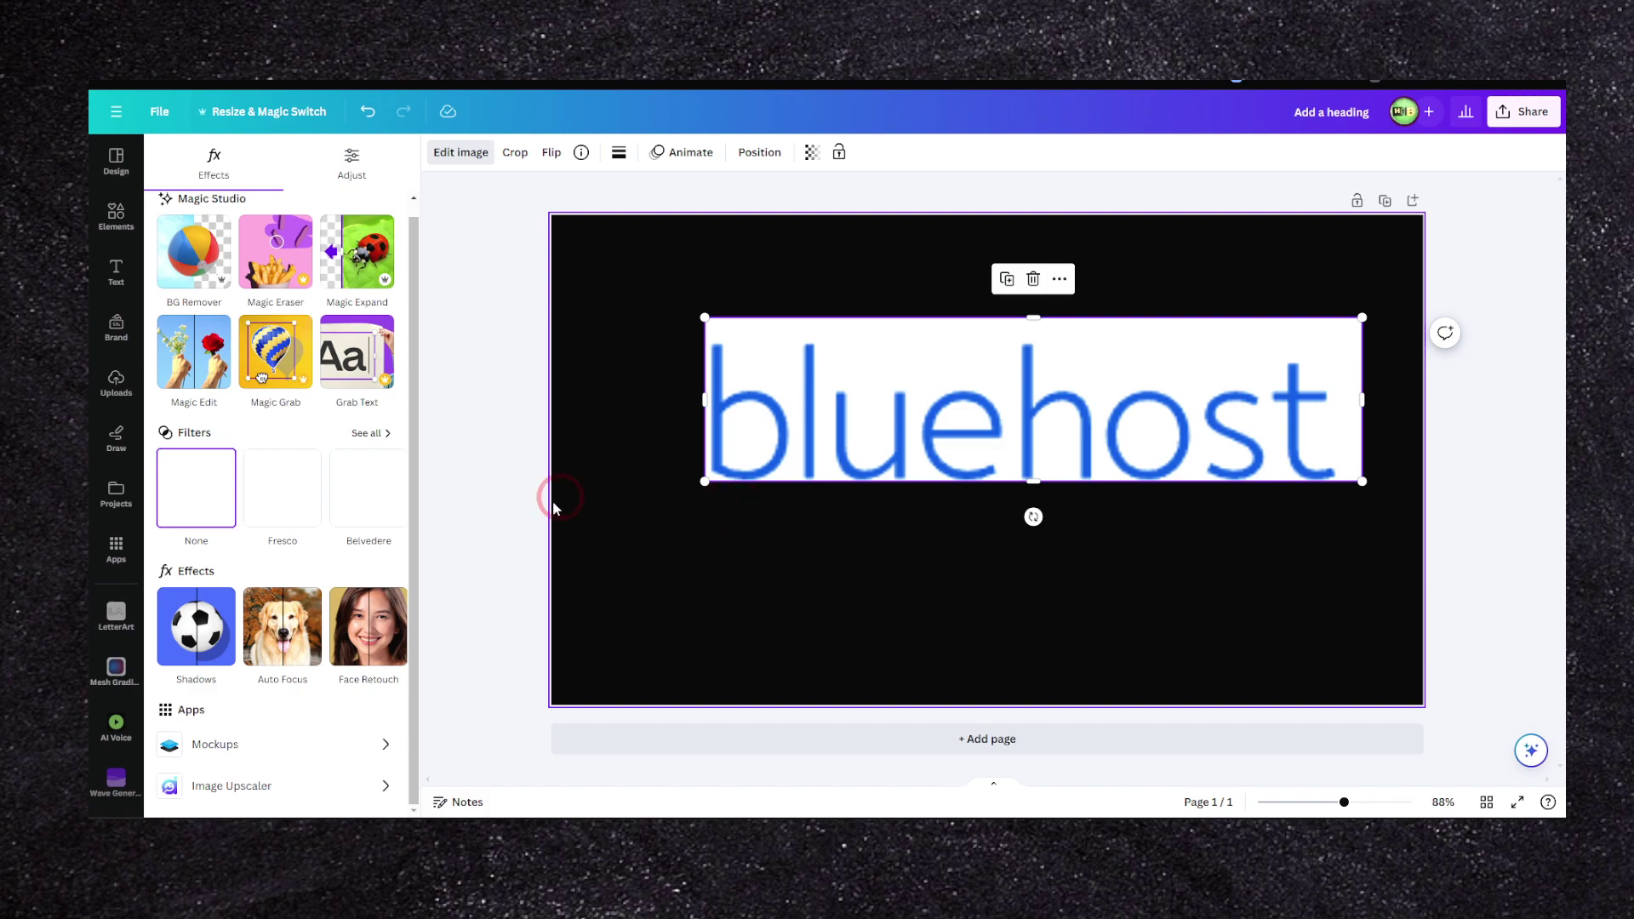
- Delete the cropped wordmark and place a fresh copy of the uploaded bluehost logo near the page center
key(ctrl+z)
key(Delete)
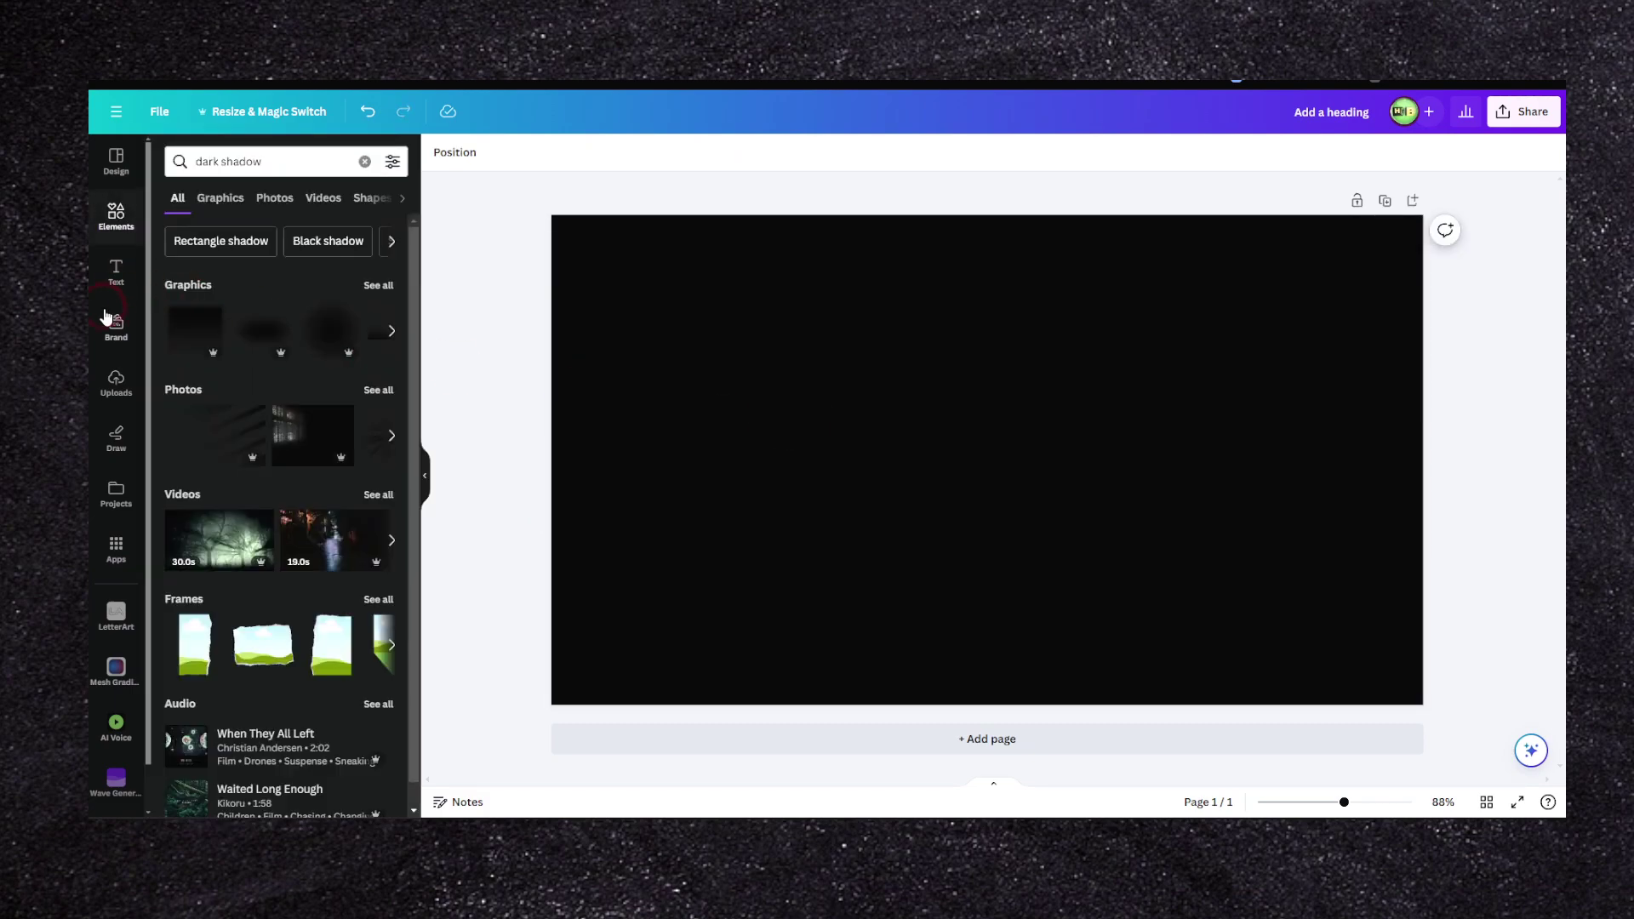
click(116, 383)
click(306, 322)
drag(880, 454, 859, 436)
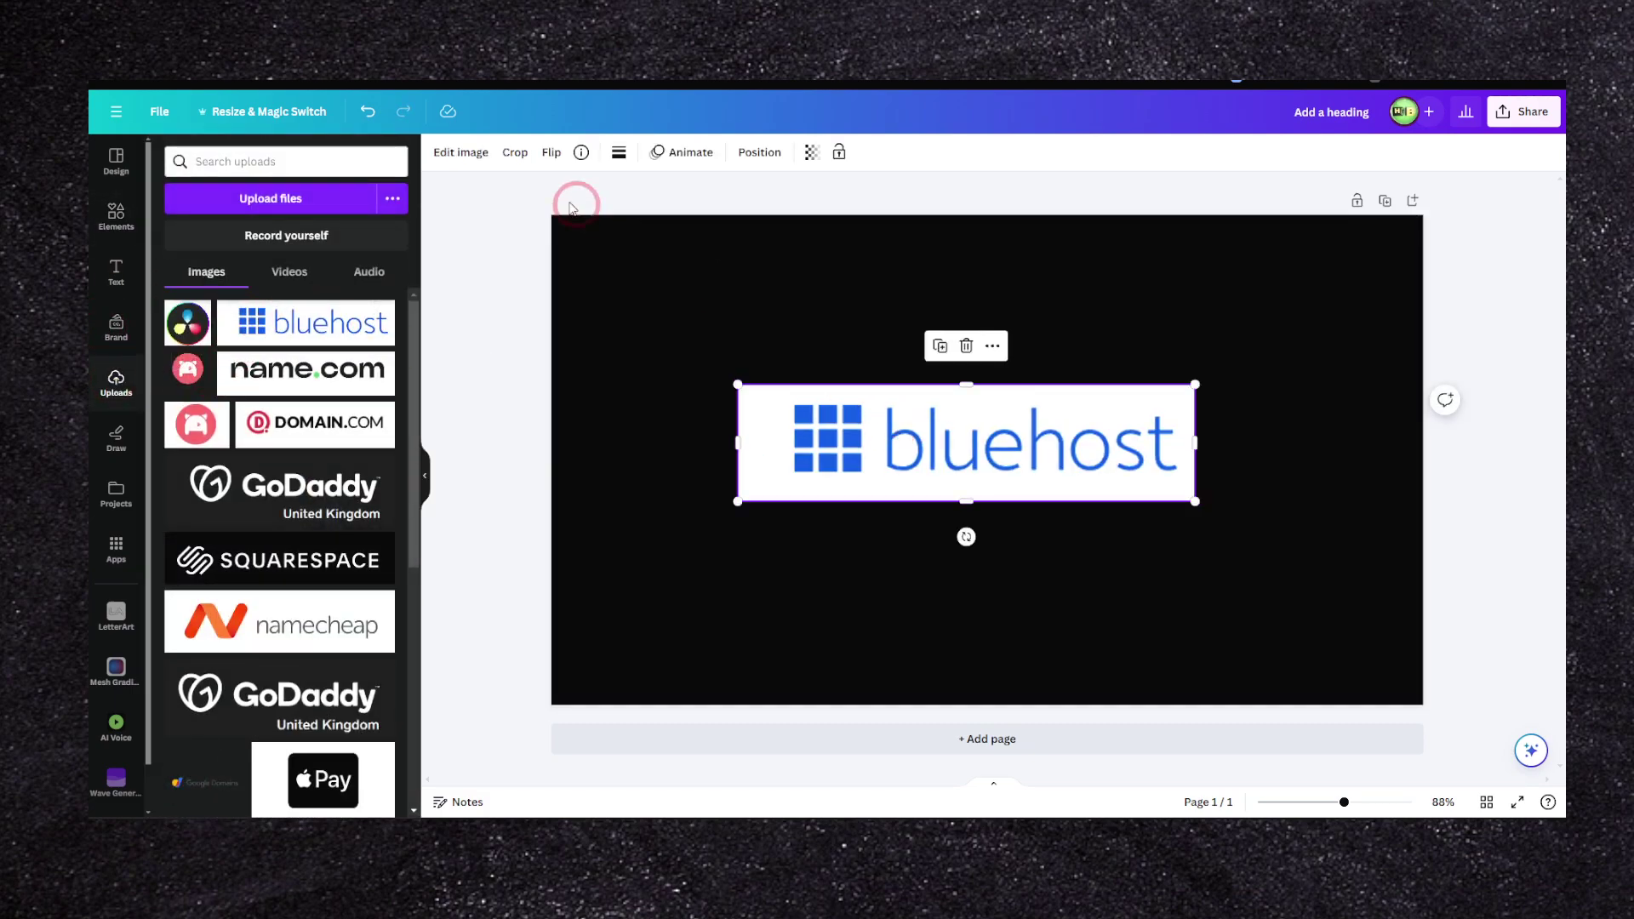
- Dismiss the new photo editor promotion in the logo's image editing options and open the full set of Adjust settings
click(460, 153)
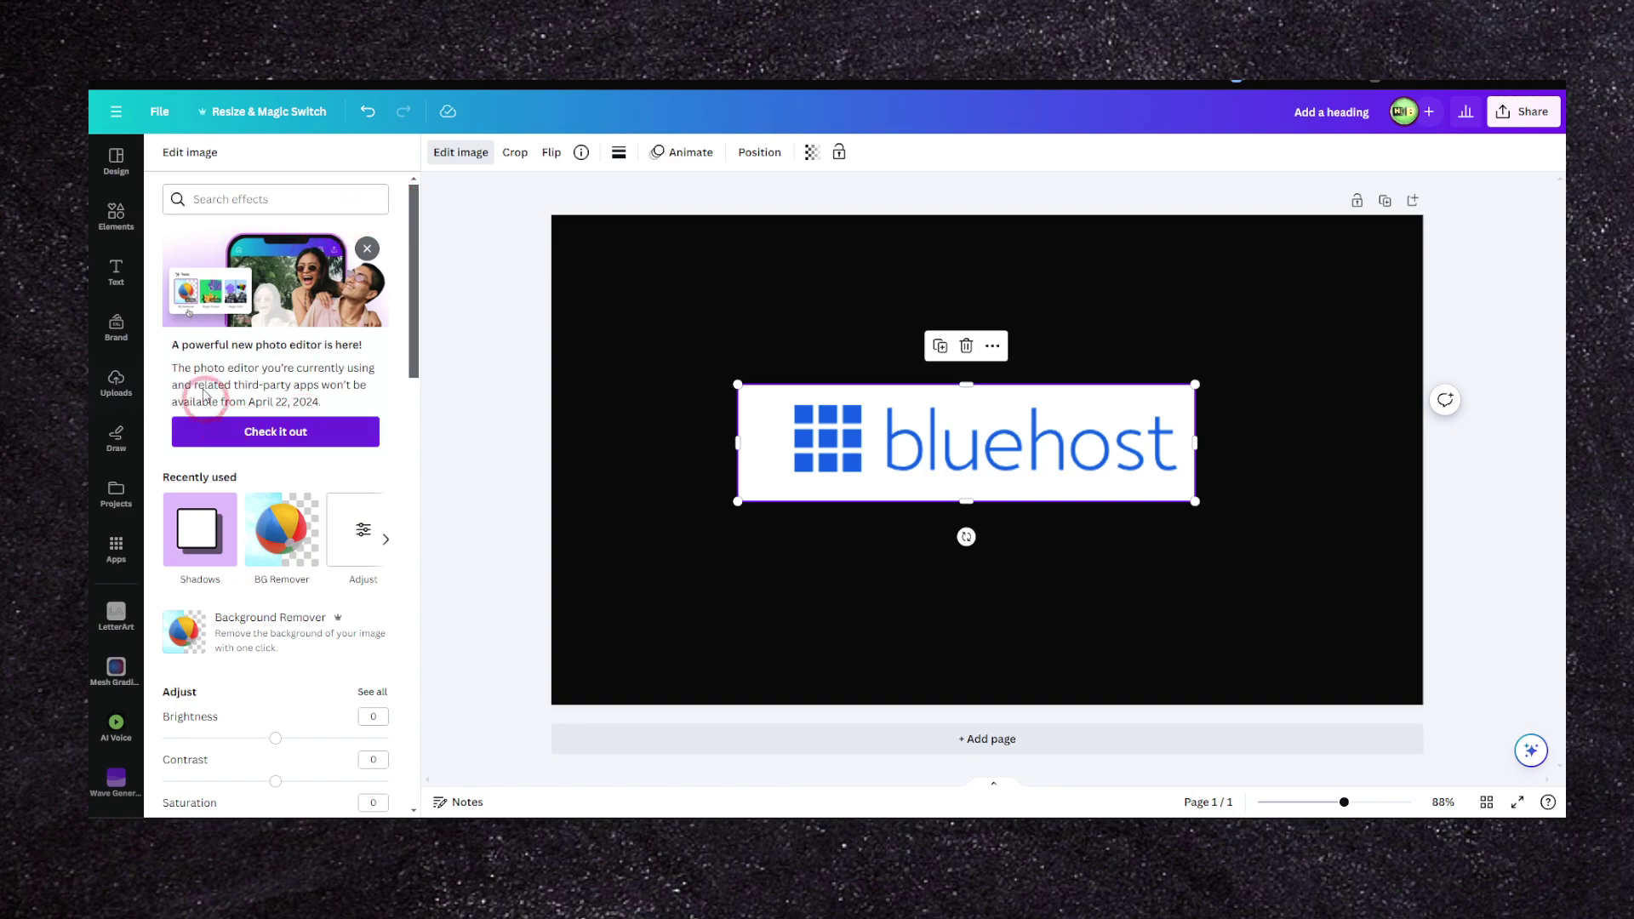
click(380, 245)
scroll(299, 504, down, 5)
scroll(315, 460, up, 4)
click(364, 386)
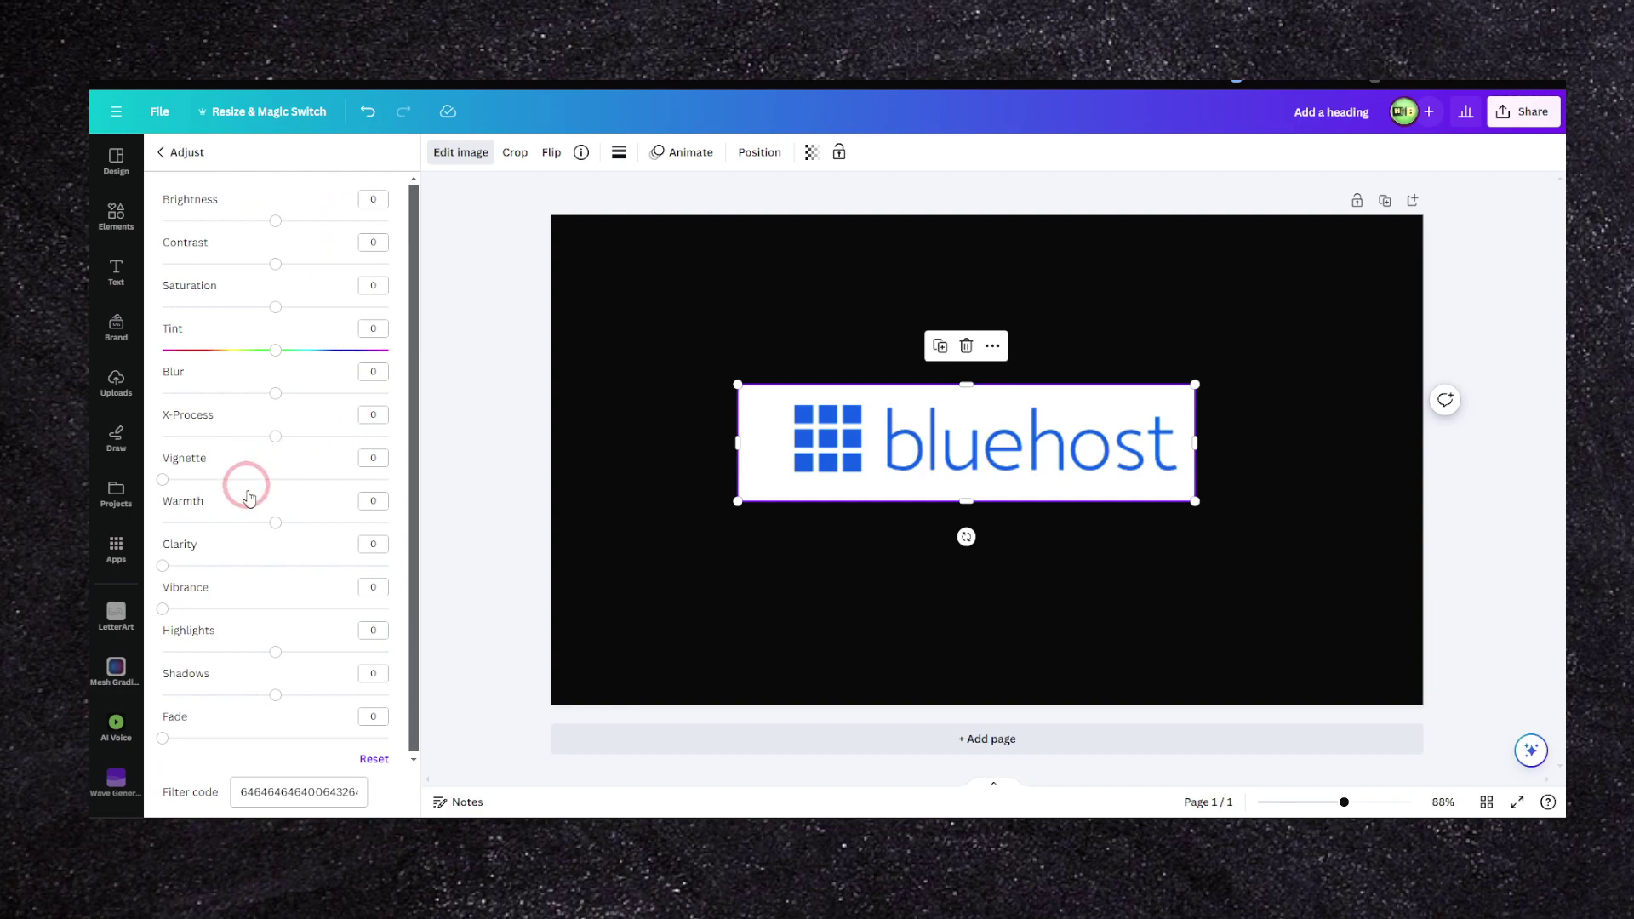
- Set the bluehost logo's Clarity to 100 and return to the main image editing options
drag(169, 564, 461, 582)
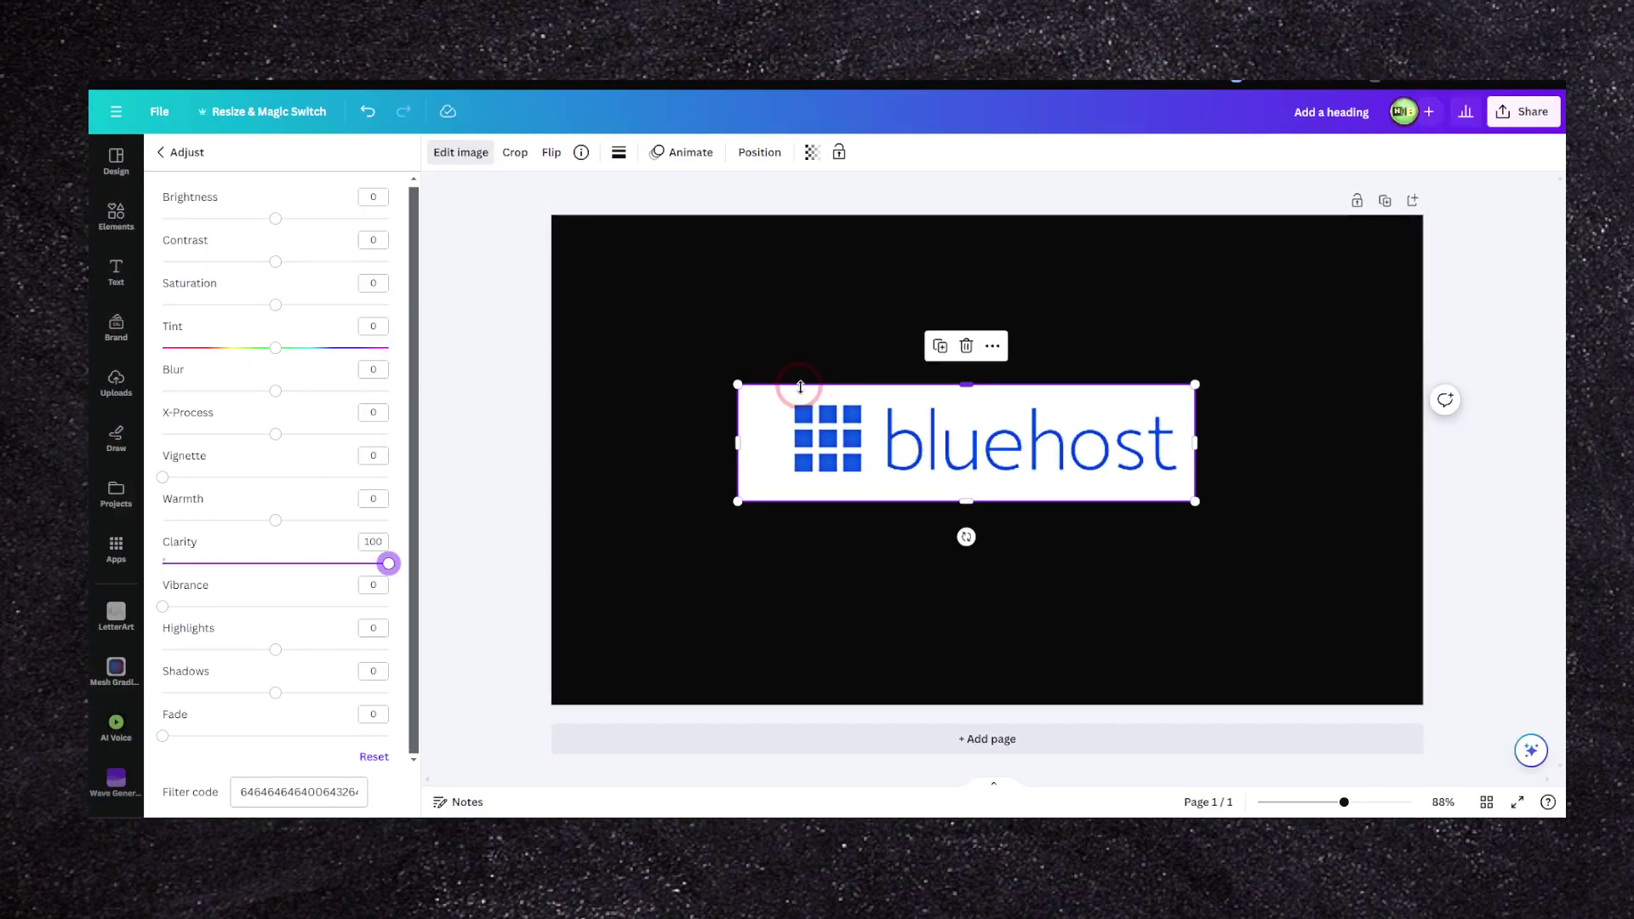
scroll(303, 300, up, 1)
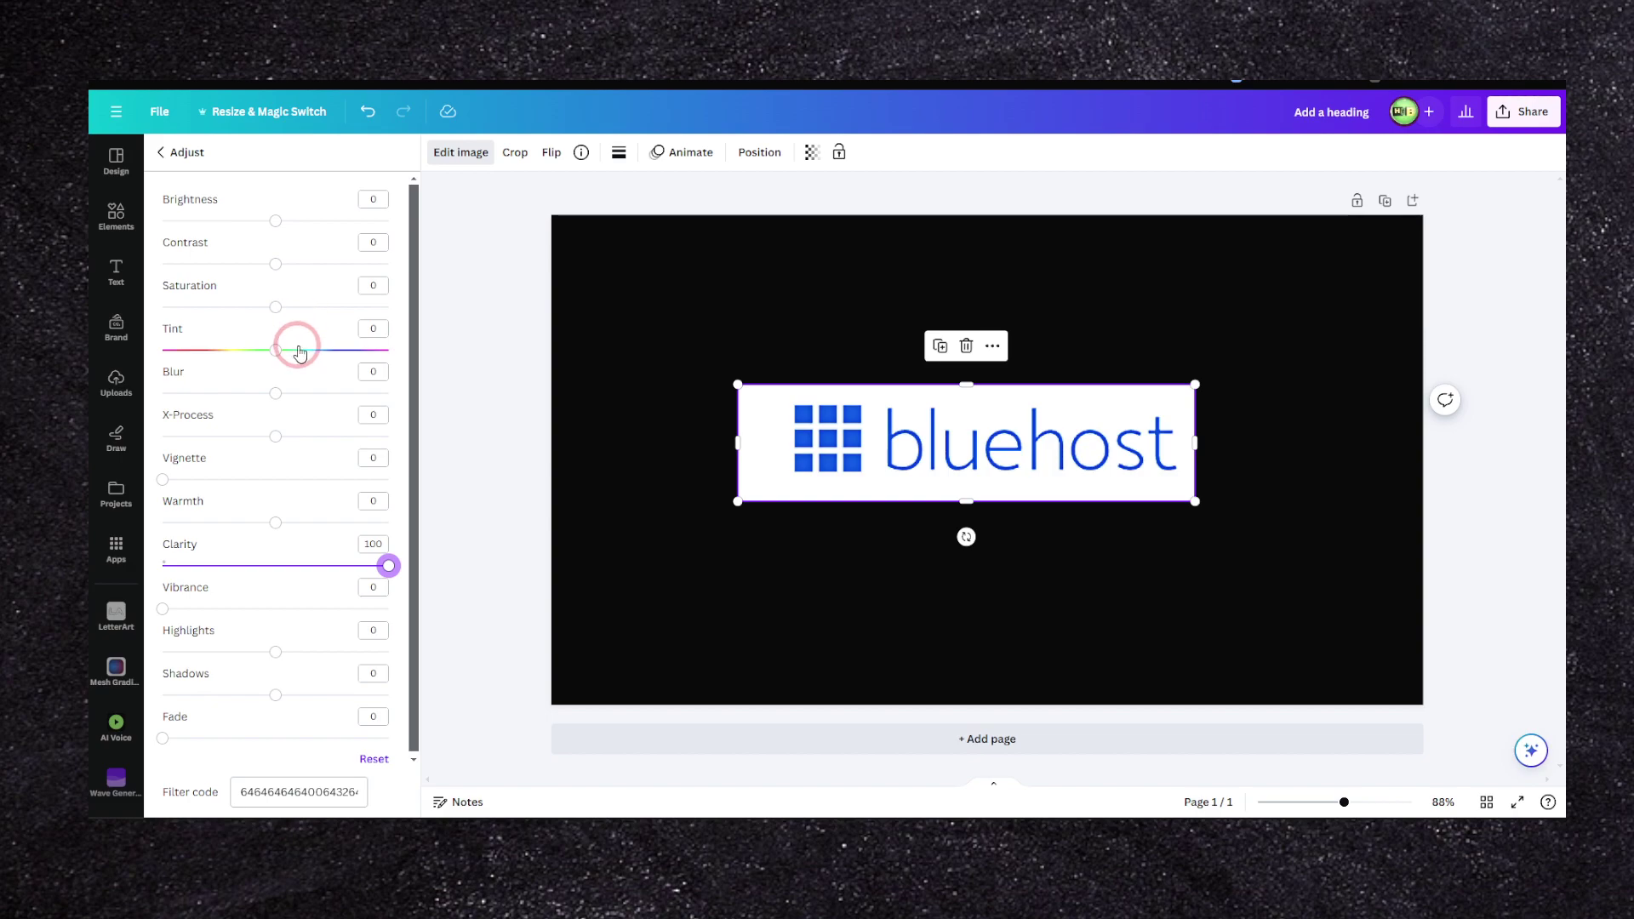
mouse_move(271, 356)
mouse_down()
mouse_move(324, 356)
mouse_move(201, 355)
mouse_move(291, 358)
mouse_up()
click(161, 156)
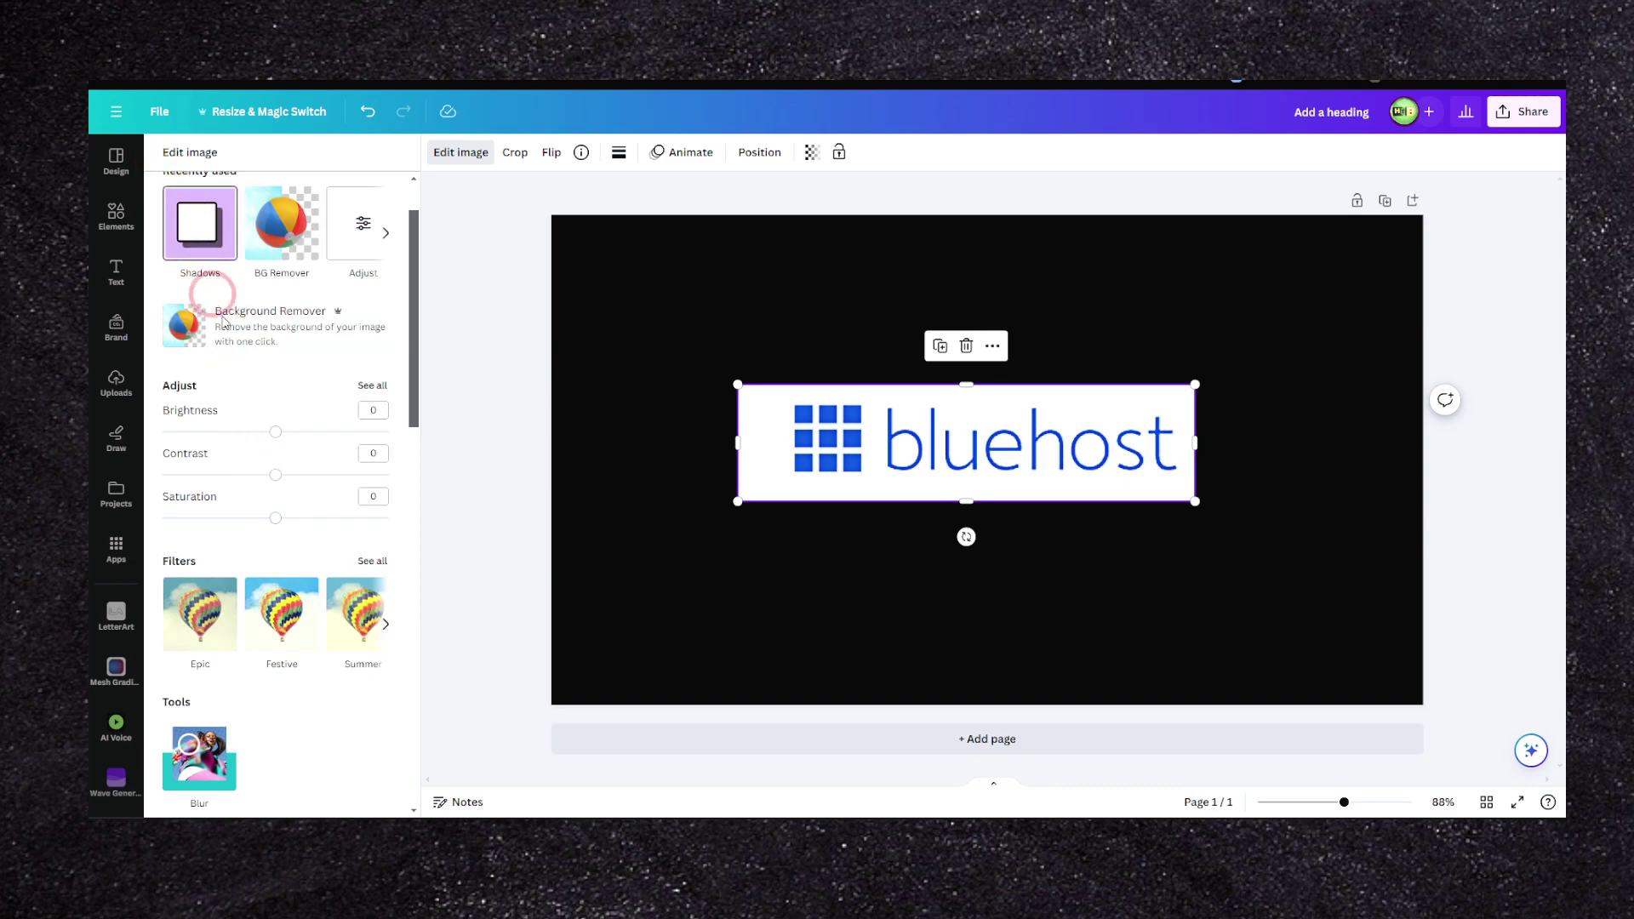
- Give the bluehost logo the Amber preset of the Duotone effect and open the preset's color settings
scroll(267, 418, down, 10)
scroll(275, 434, down, 5)
click(206, 503)
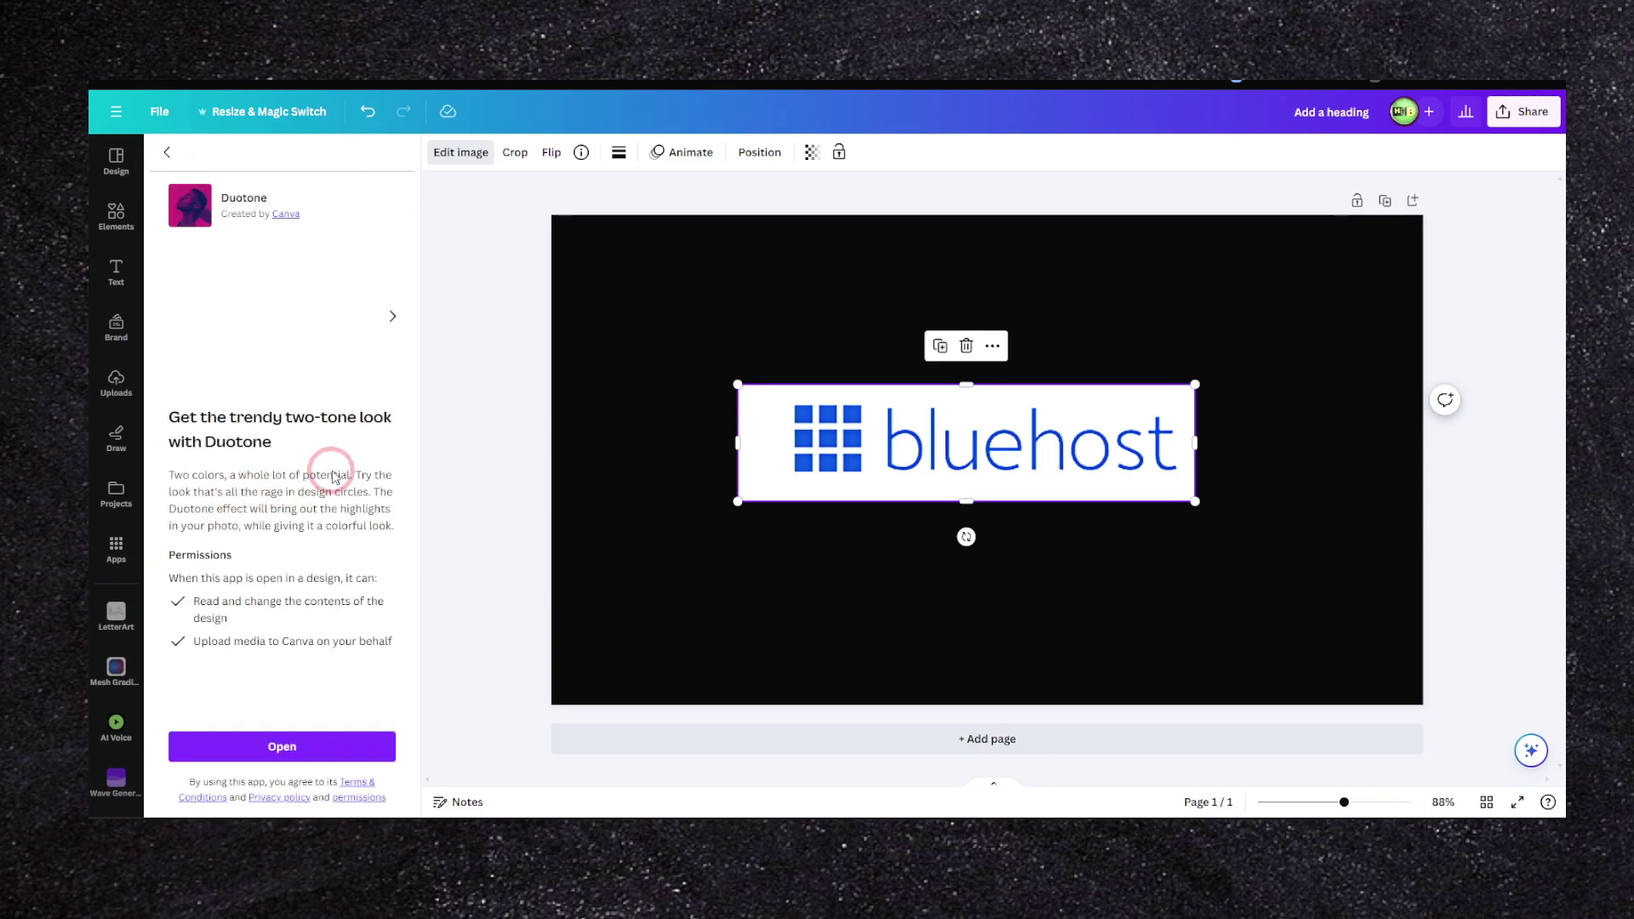
click(251, 749)
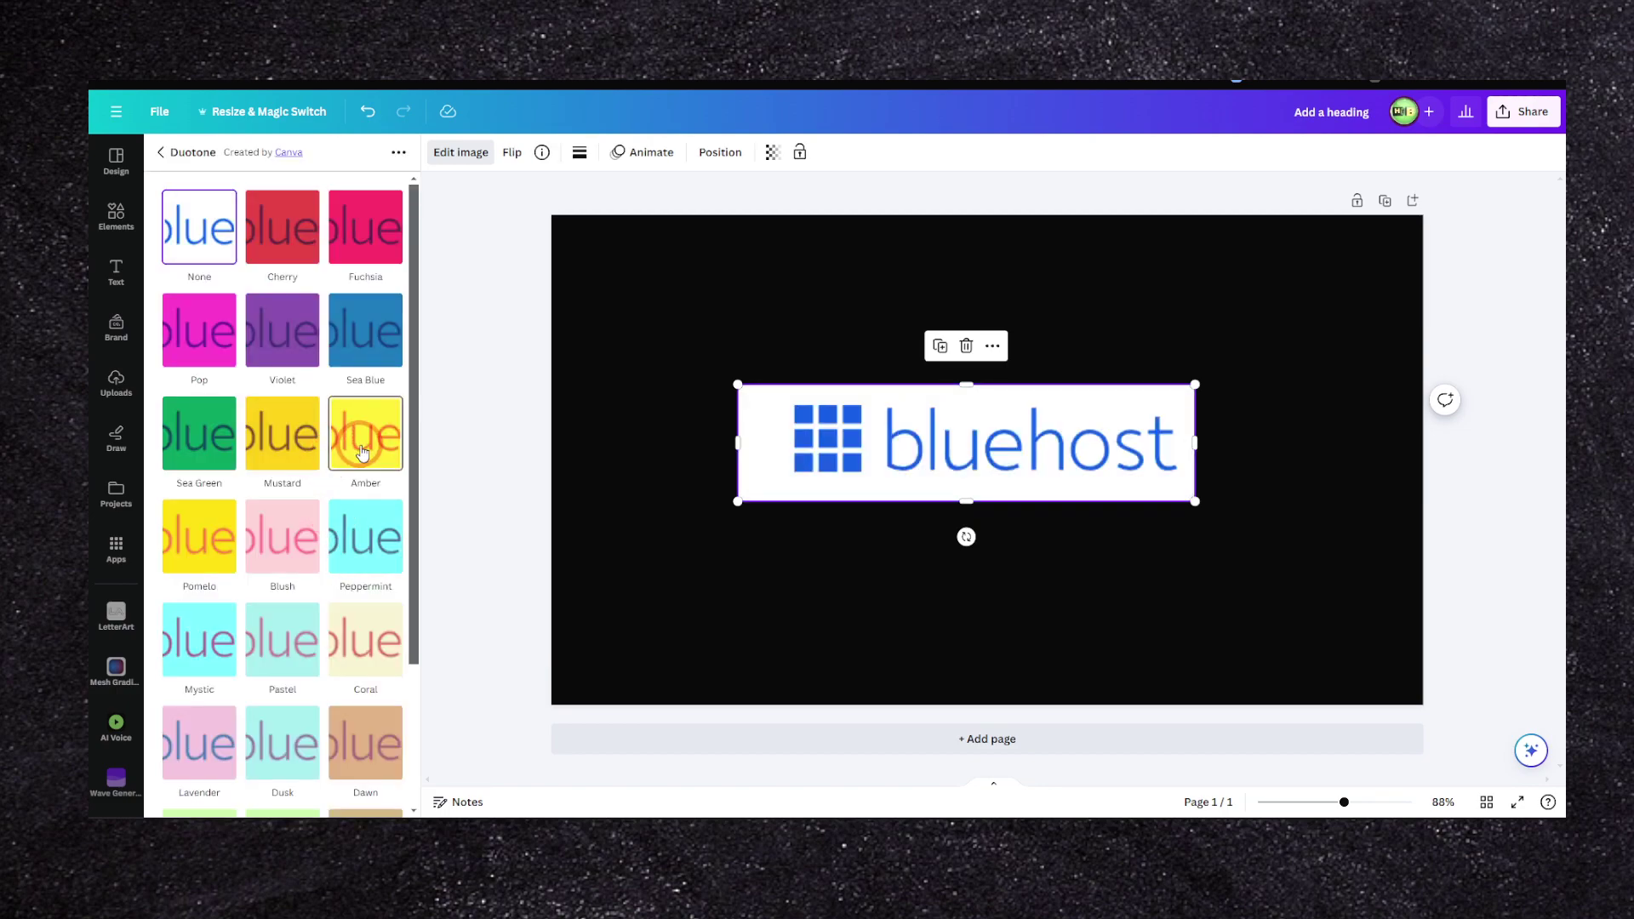
click(361, 451)
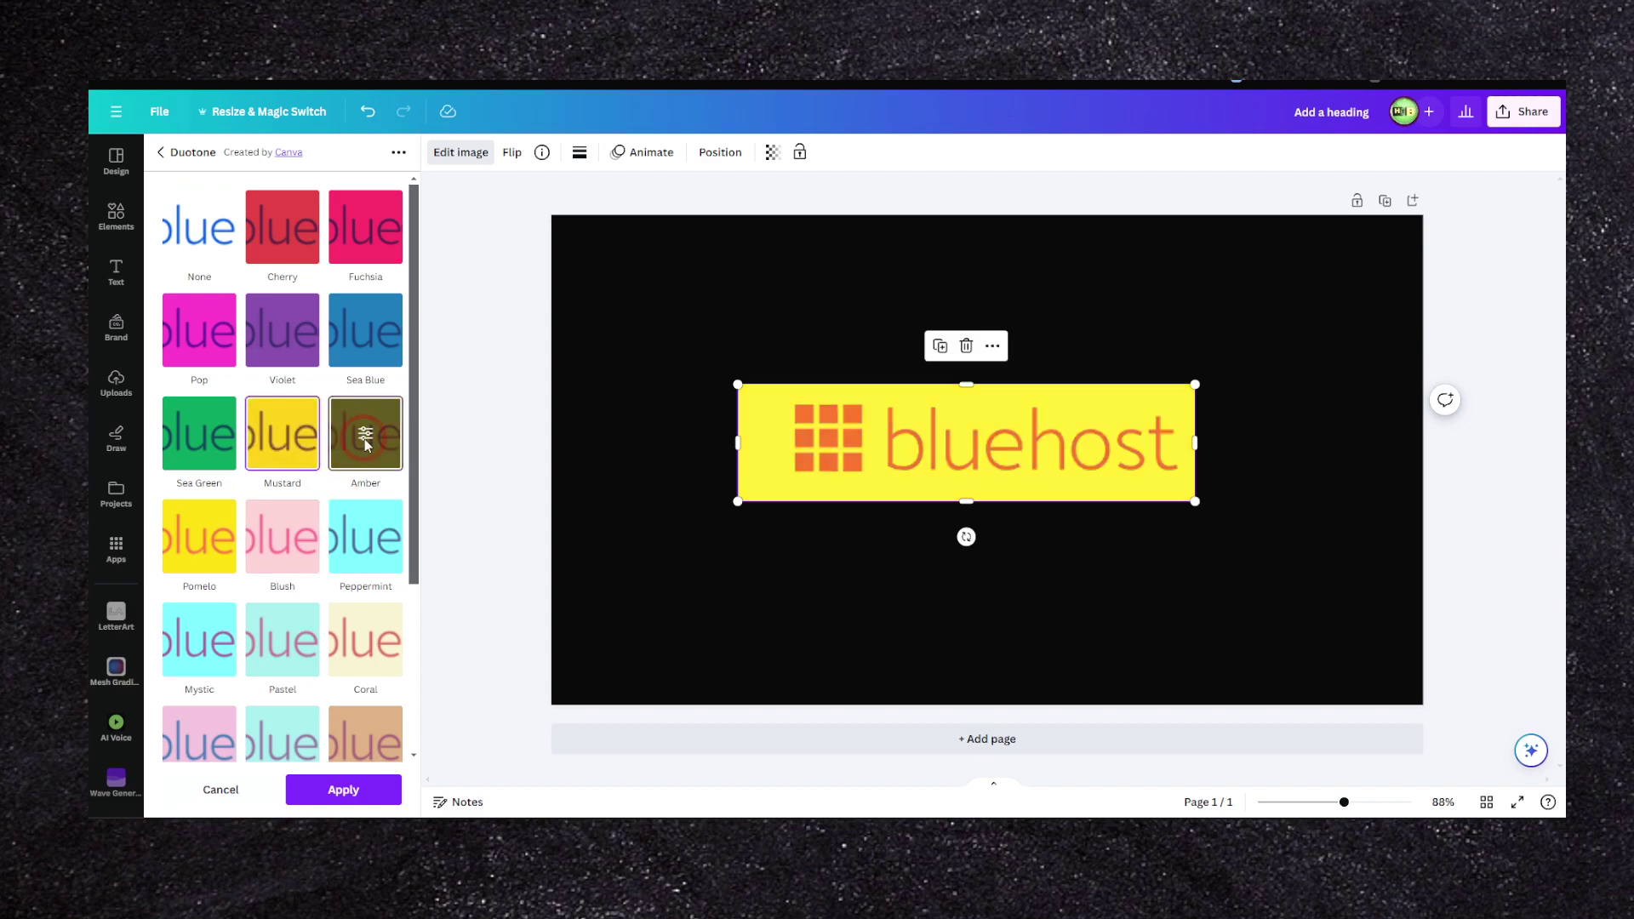
click(330, 467)
- Set the logo's Duotone shadows to black and highlights to white, and apply the effect
click(387, 251)
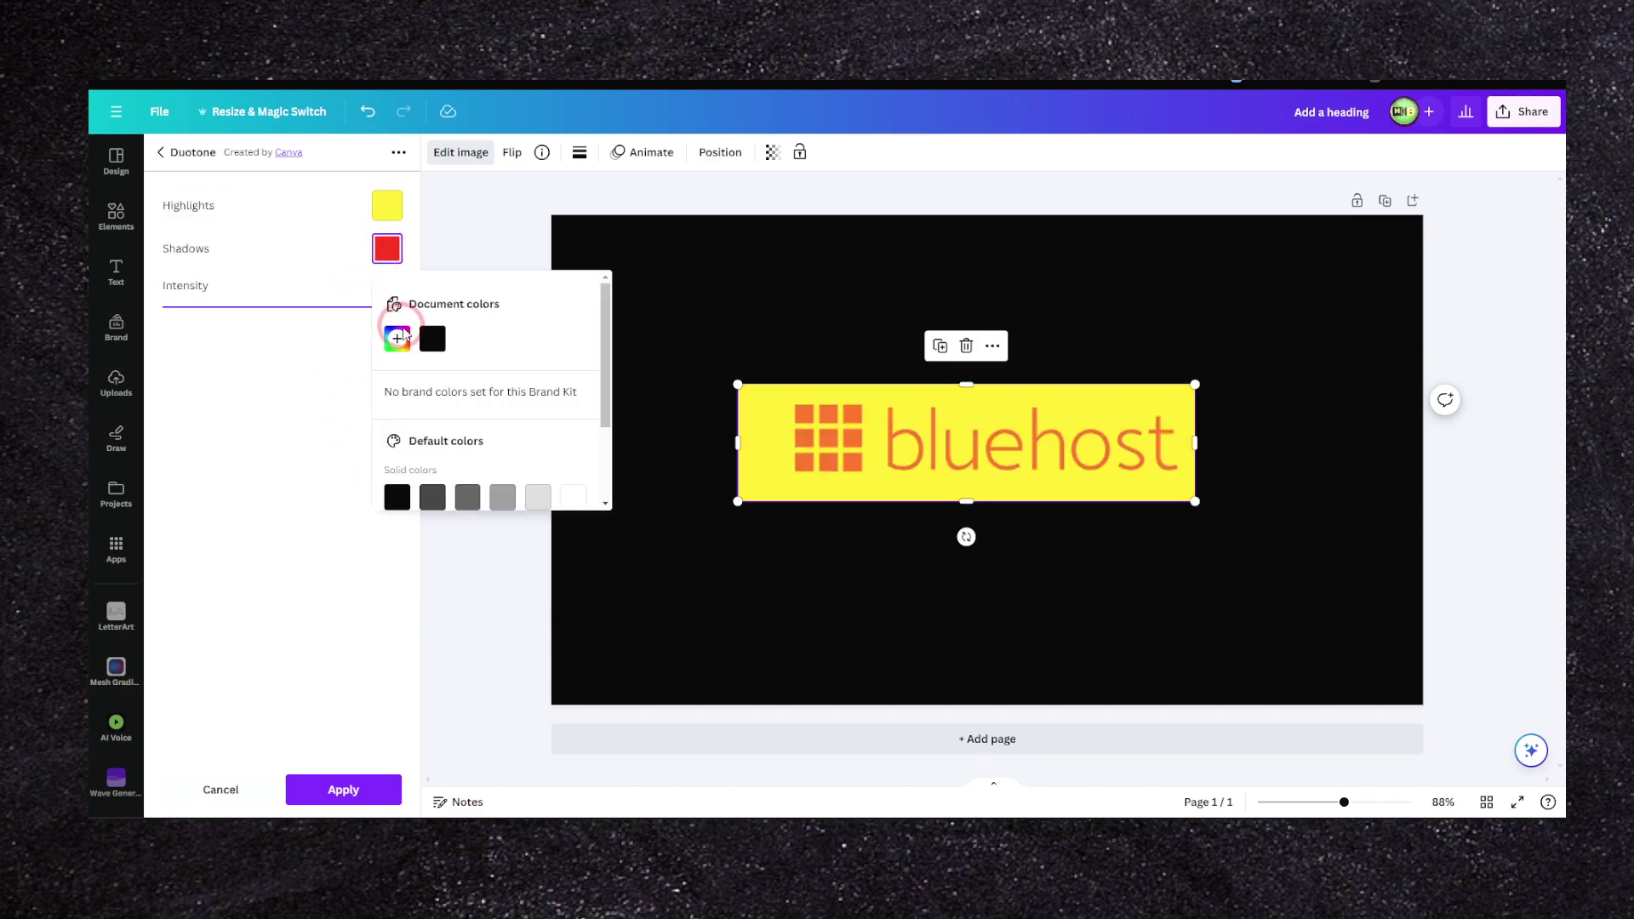
click(433, 340)
click(388, 205)
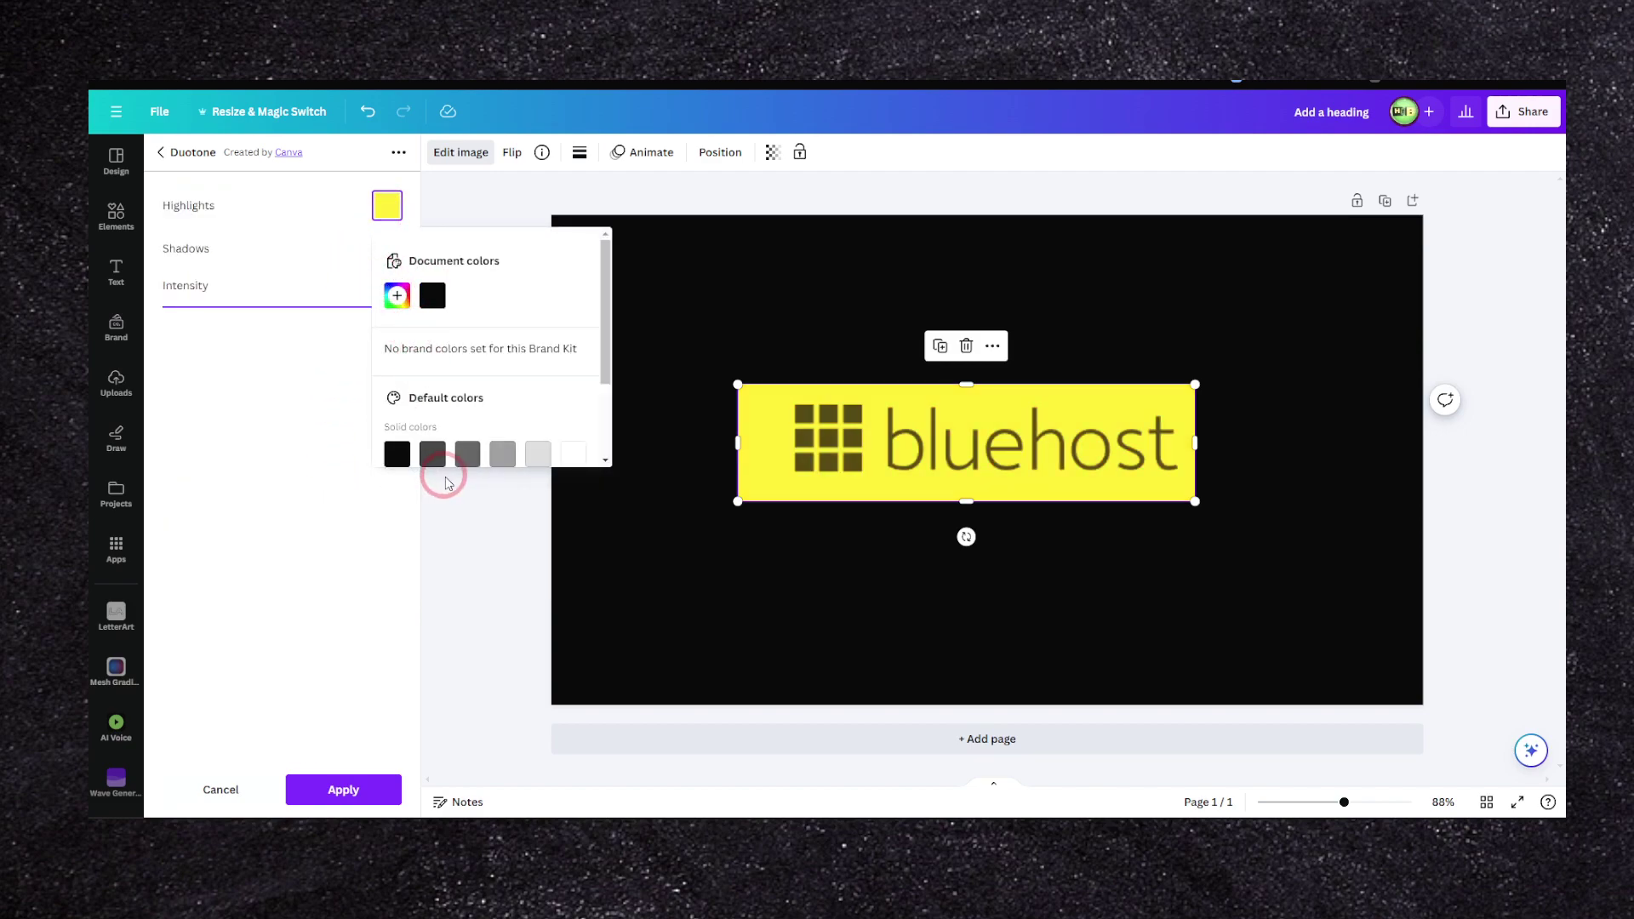
scroll(442, 460, down, 2)
click(568, 341)
click(336, 779)
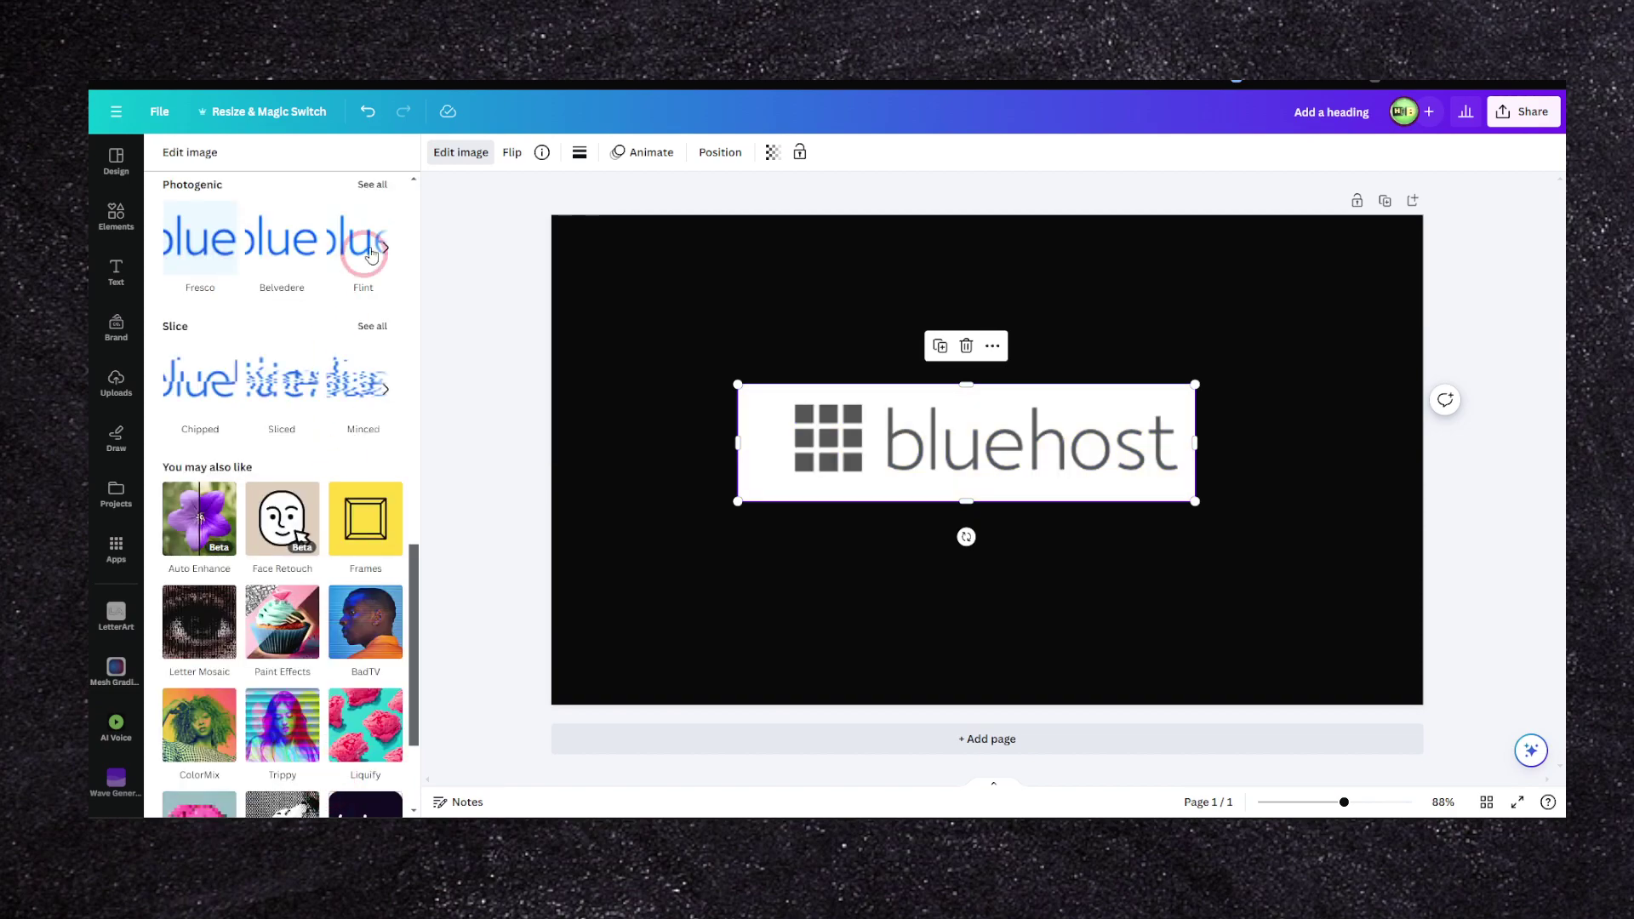
- Run the Background Remover on the recolored bluehost logo
scroll(298, 404, down, 3)
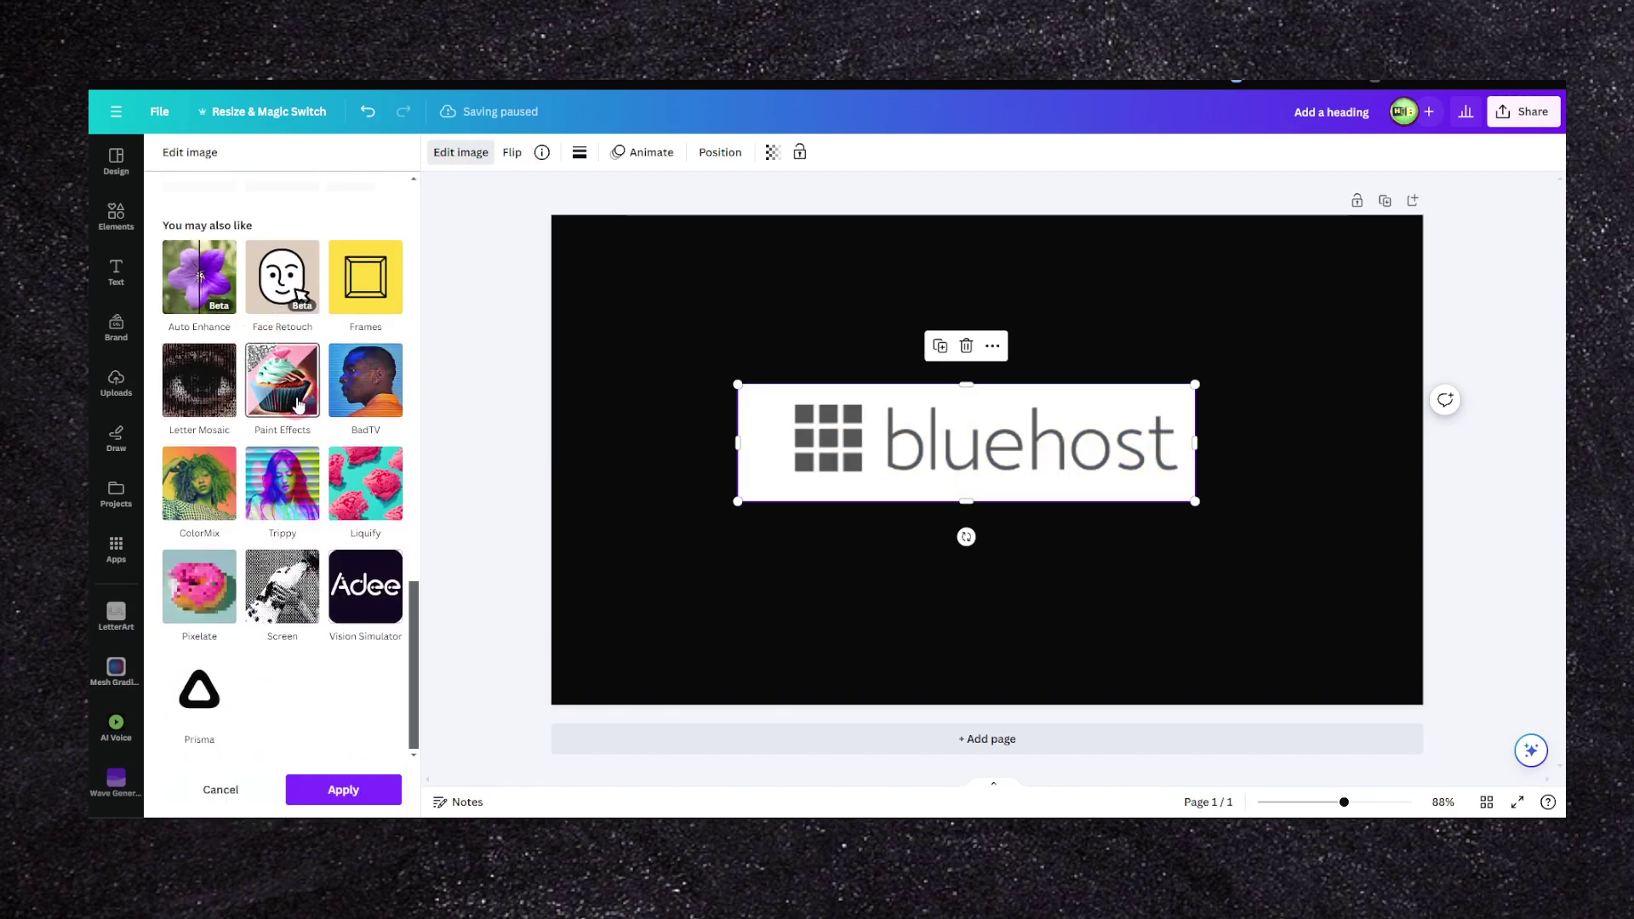
scroll(300, 405, up, 15)
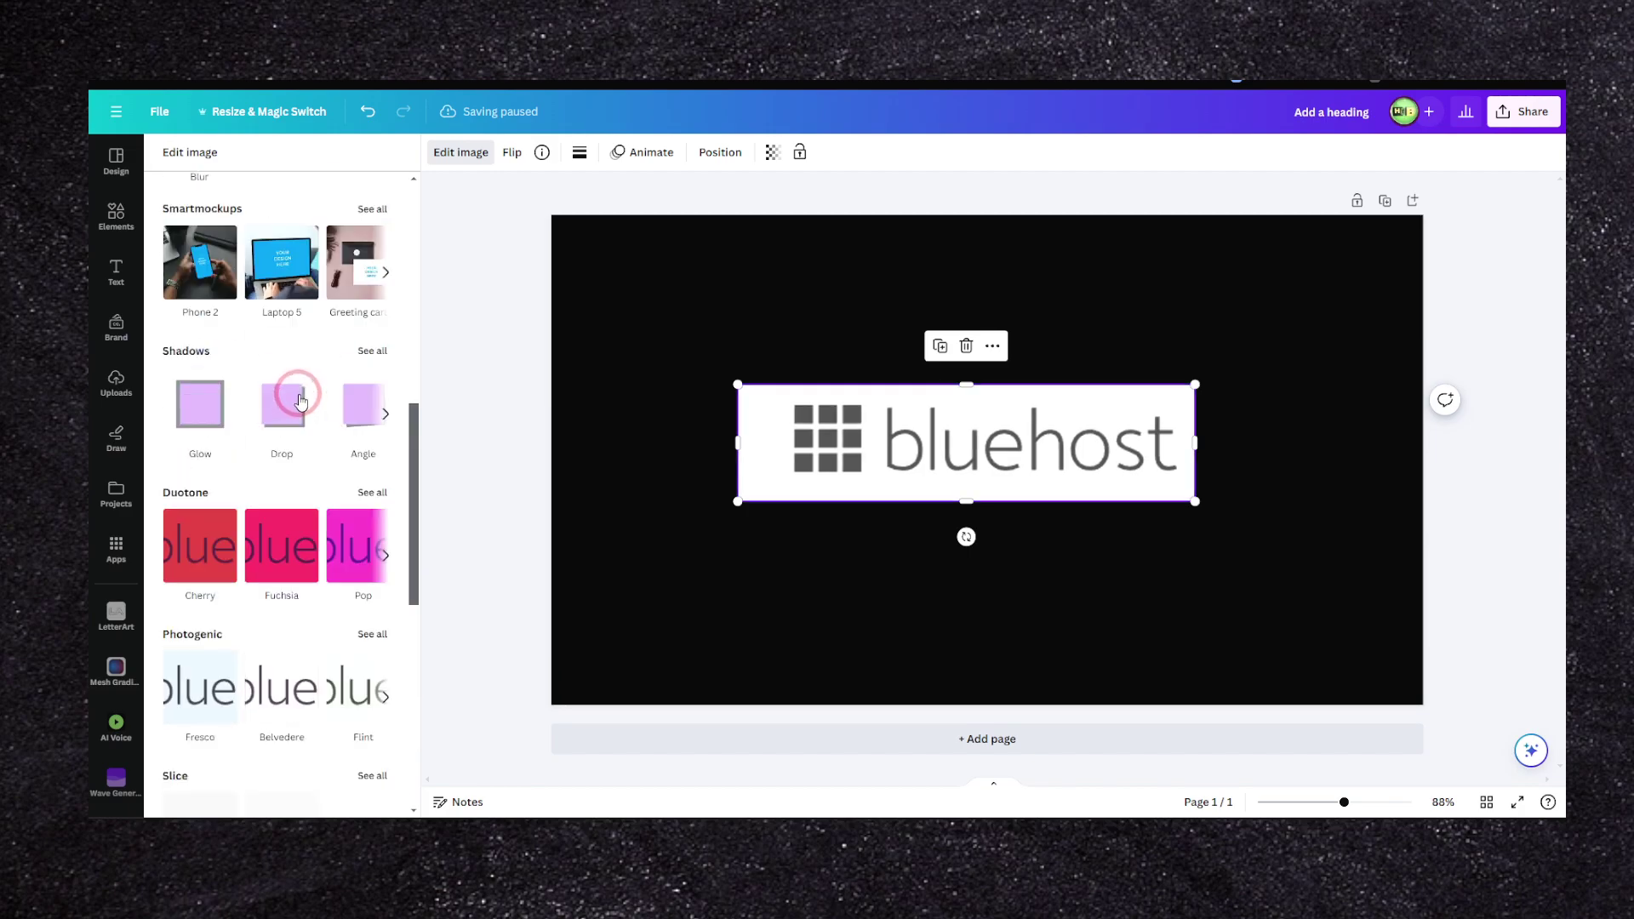
click(214, 295)
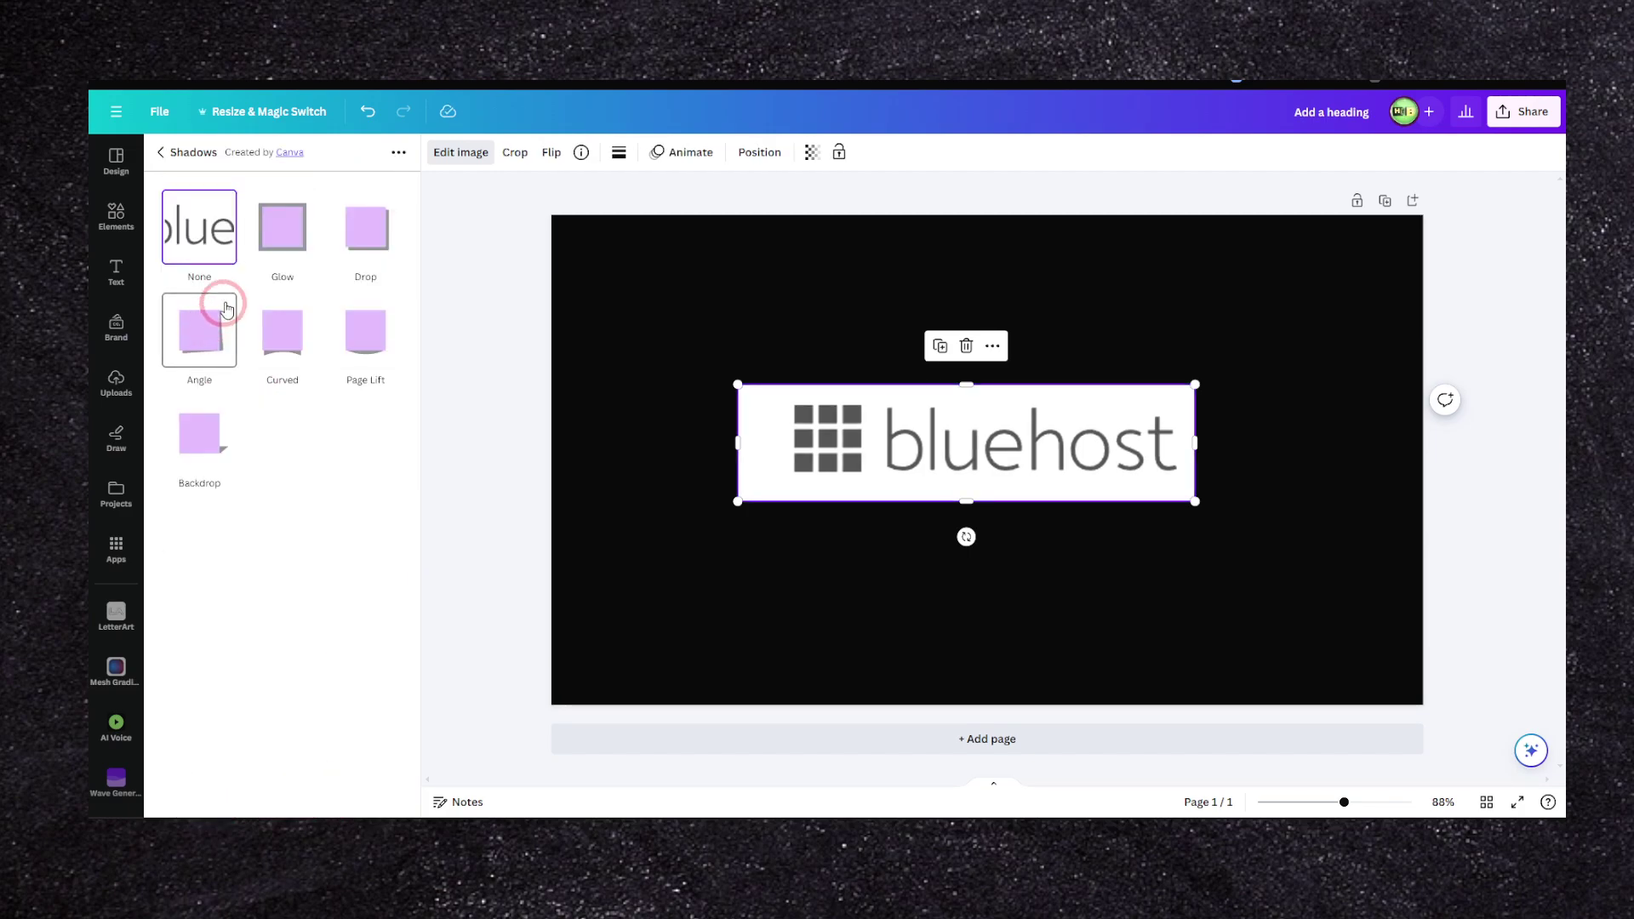
click(167, 152)
click(320, 346)
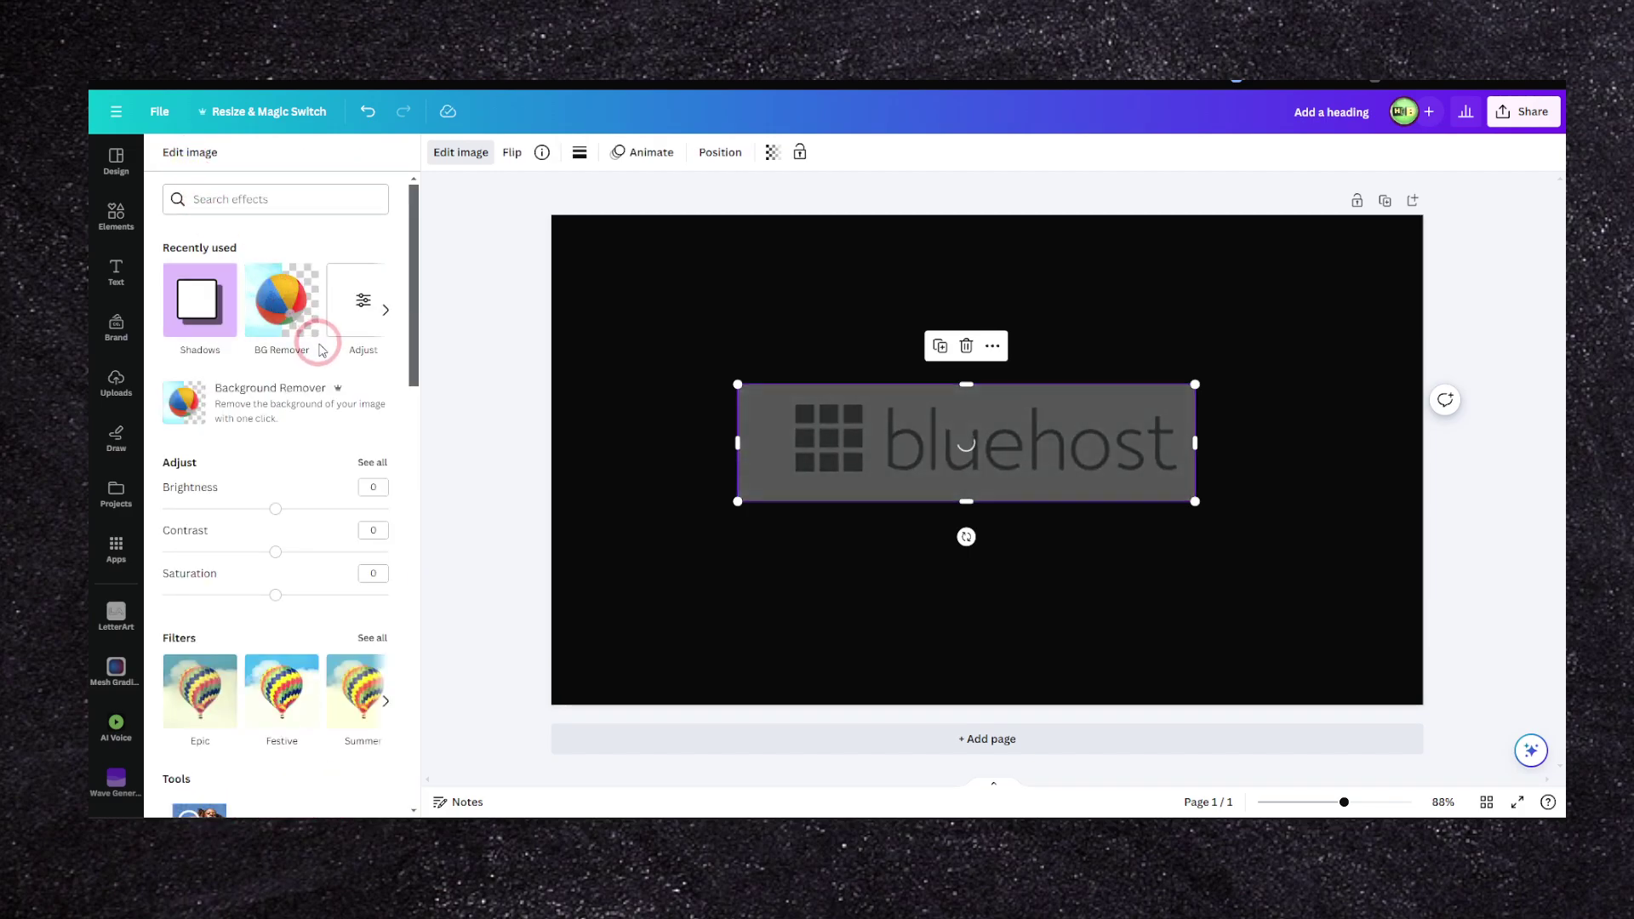
click(332, 239)
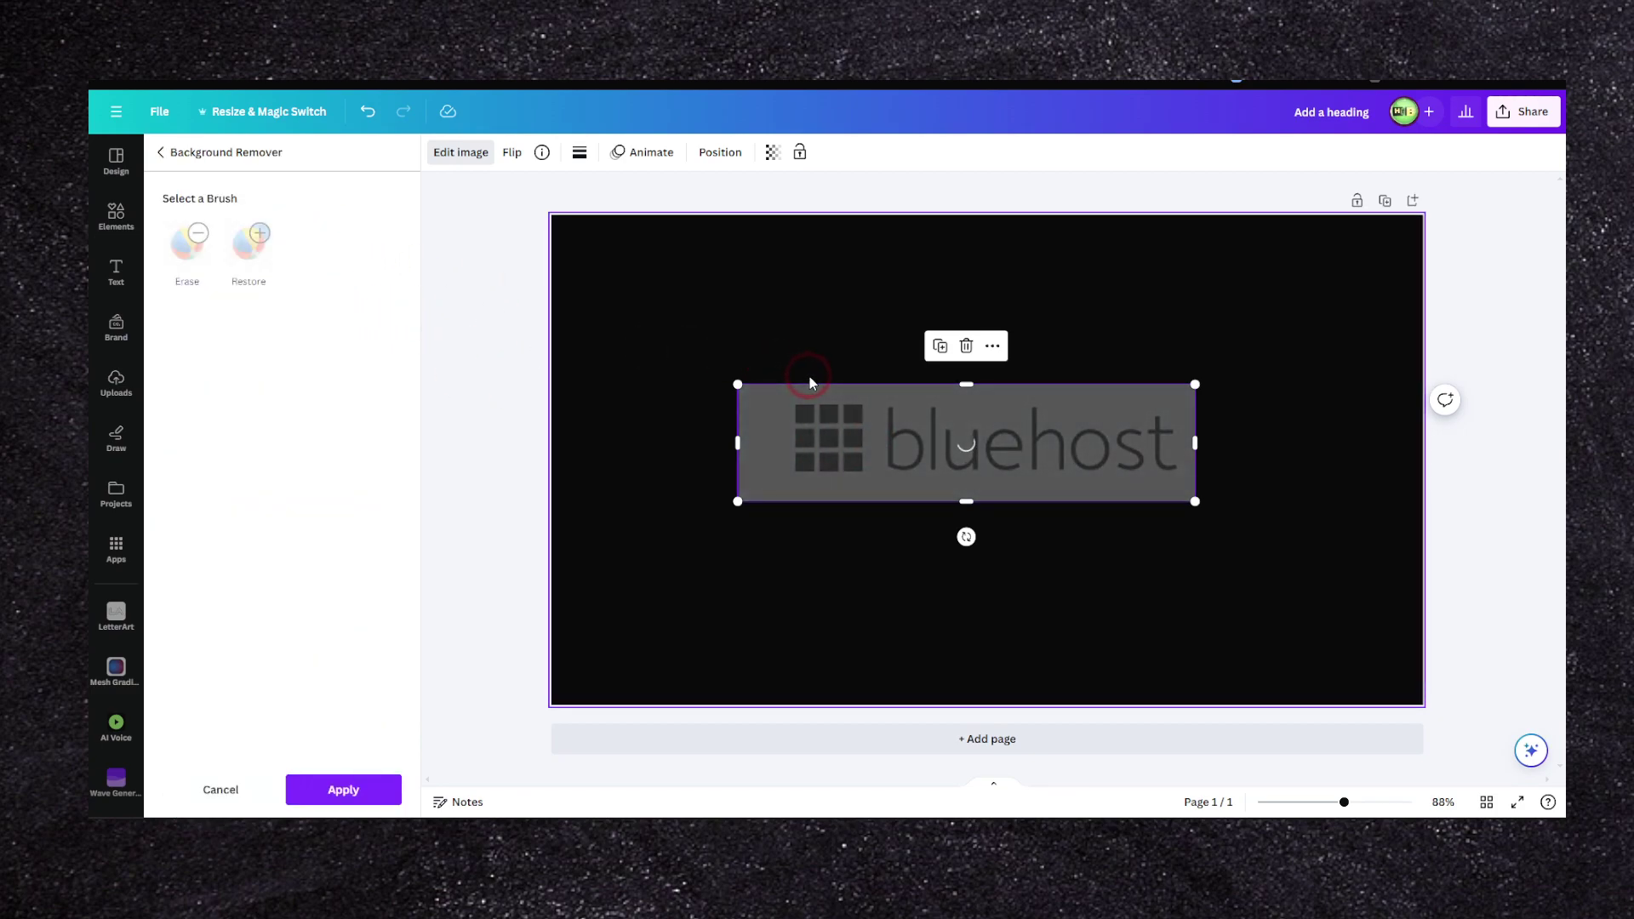
- Enlarge the bluehost logo to nearly the full page width, center it vertically, and apply the background removal
drag(850, 420, 705, 319)
drag(906, 359, 936, 364)
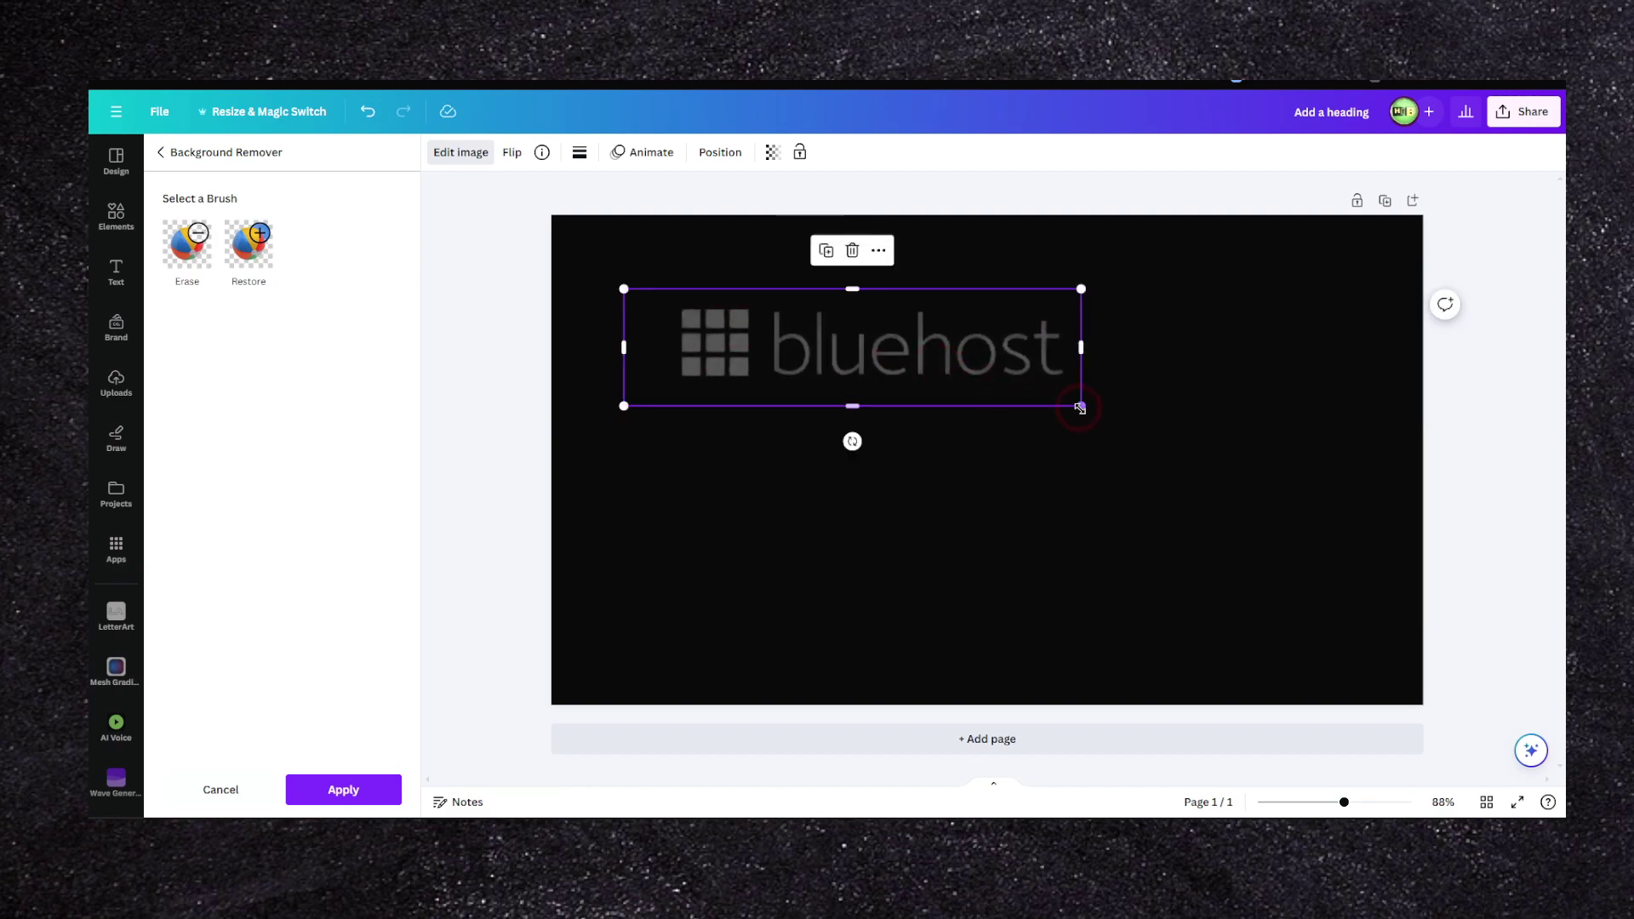
drag(1080, 408, 1448, 547)
drag(1139, 426, 1073, 467)
click(356, 787)
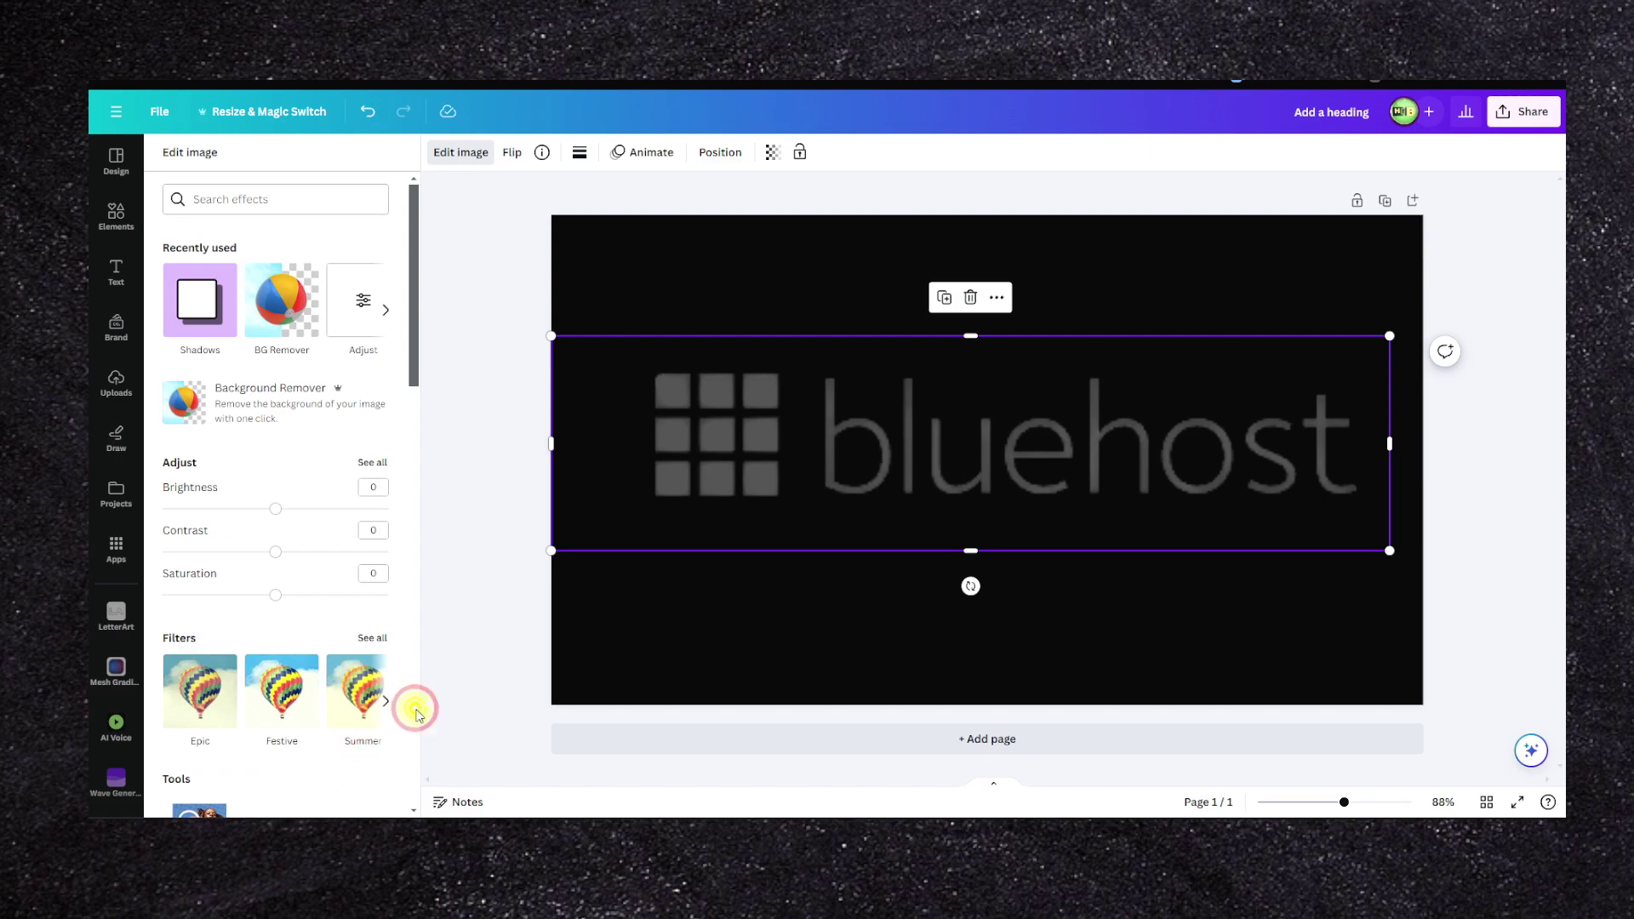
- Adjust the enlarged bluehost logo to Blur 5 and Clarity 100, and leave the Adjust settings
click(369, 464)
drag(174, 573, 138, 573)
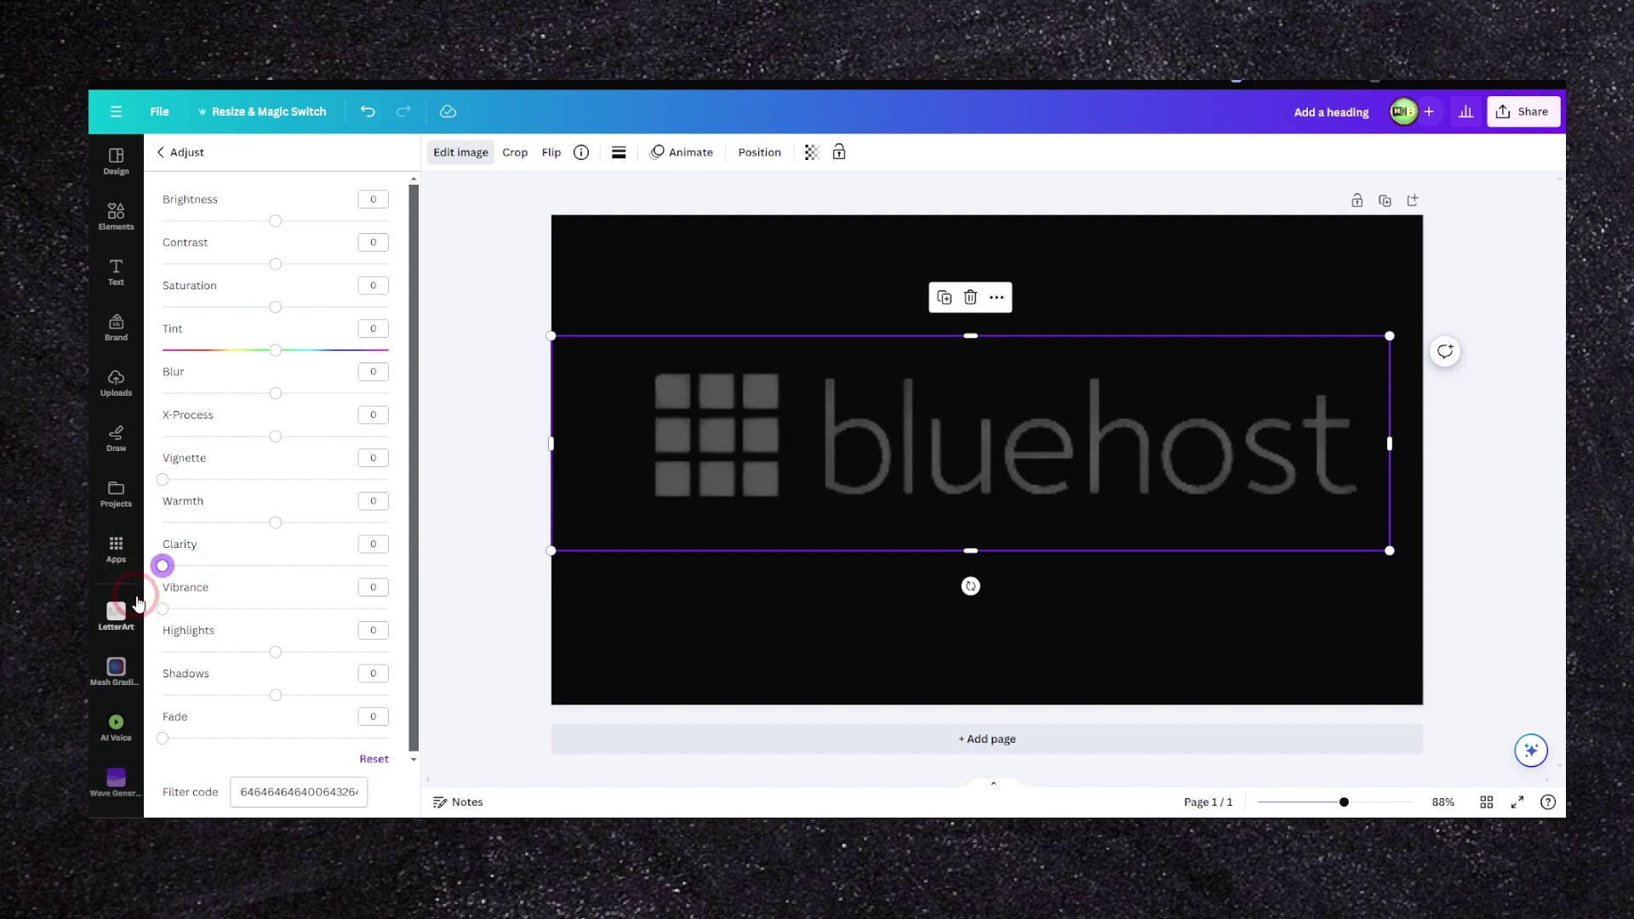
click(223, 414)
mouse_move(282, 399)
mouse_down()
mouse_move(302, 395)
mouse_move(290, 401)
mouse_up()
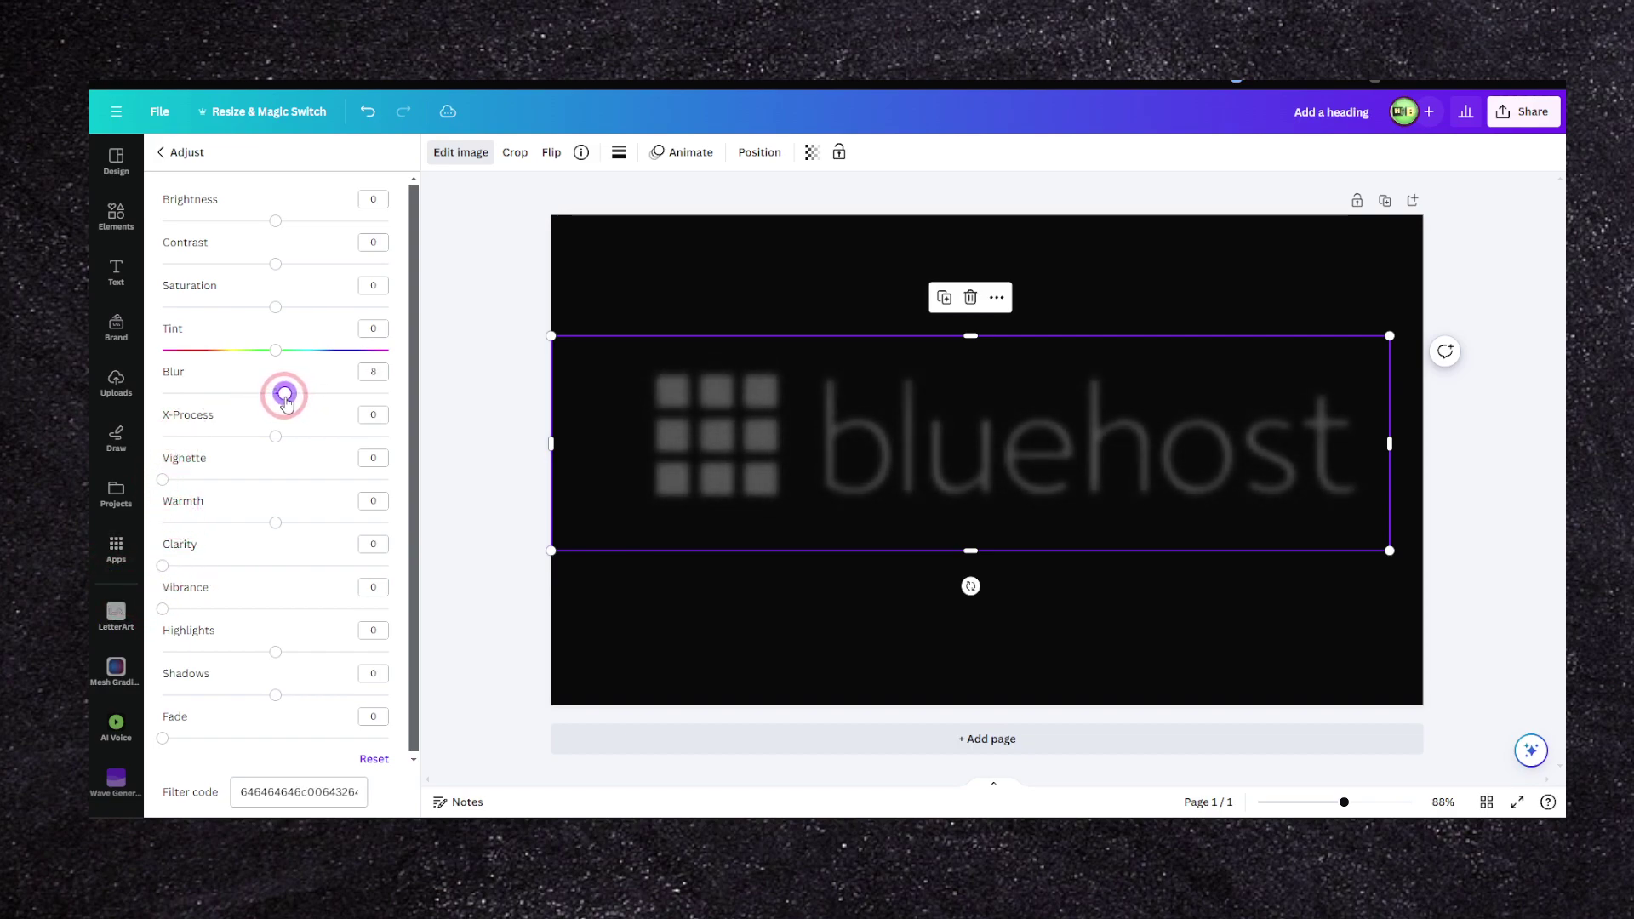
click(188, 549)
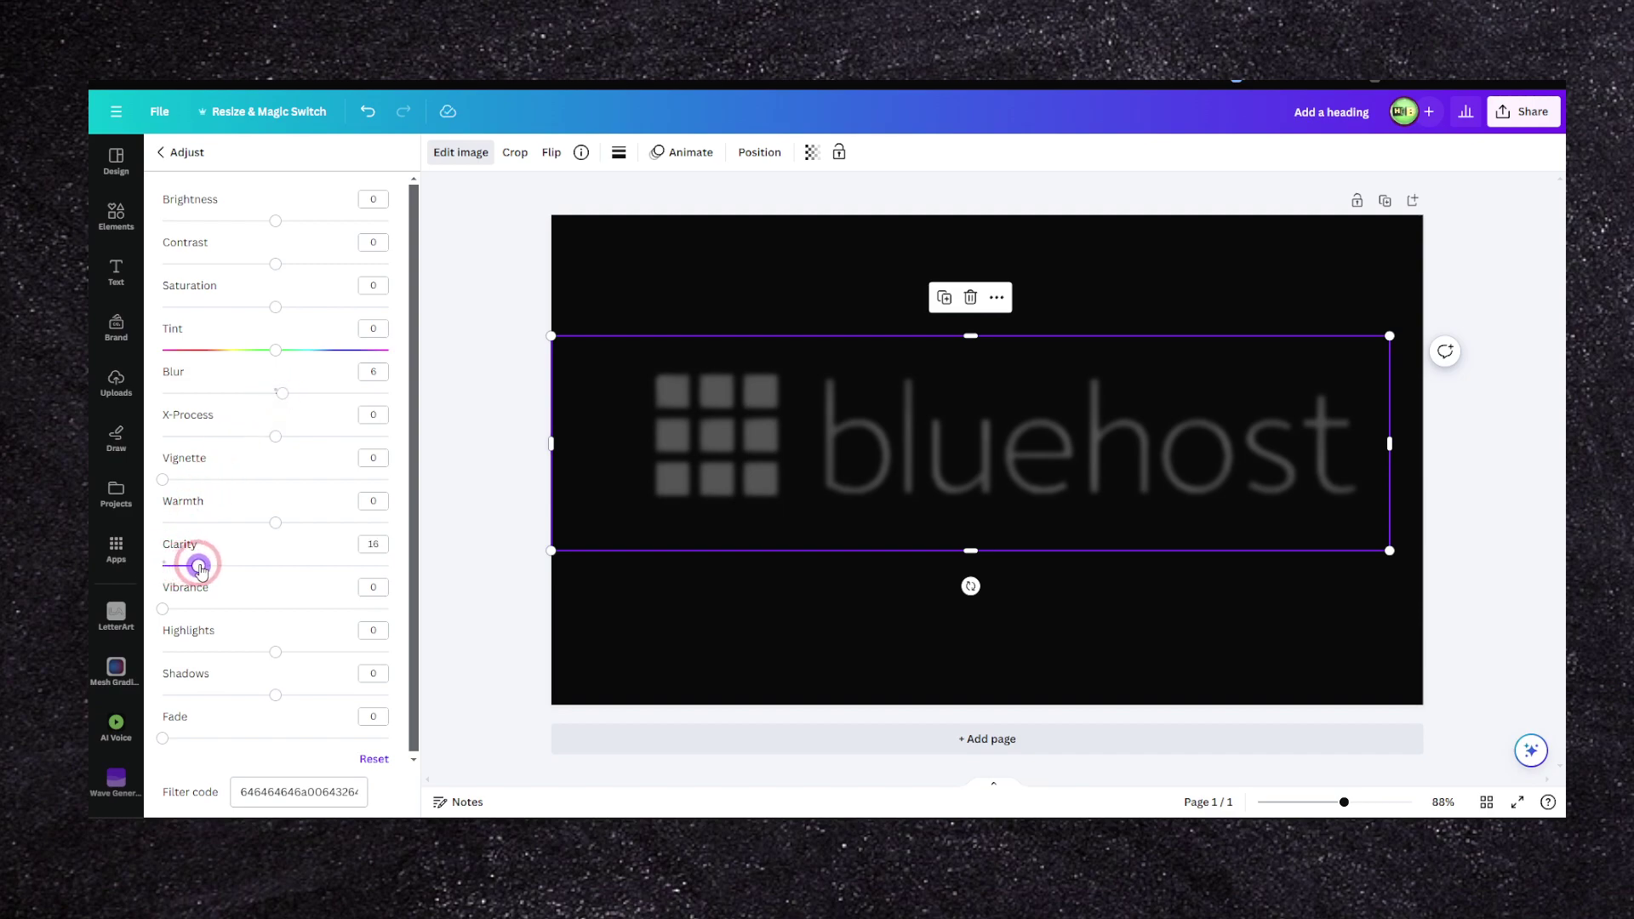
drag(202, 568, 479, 559)
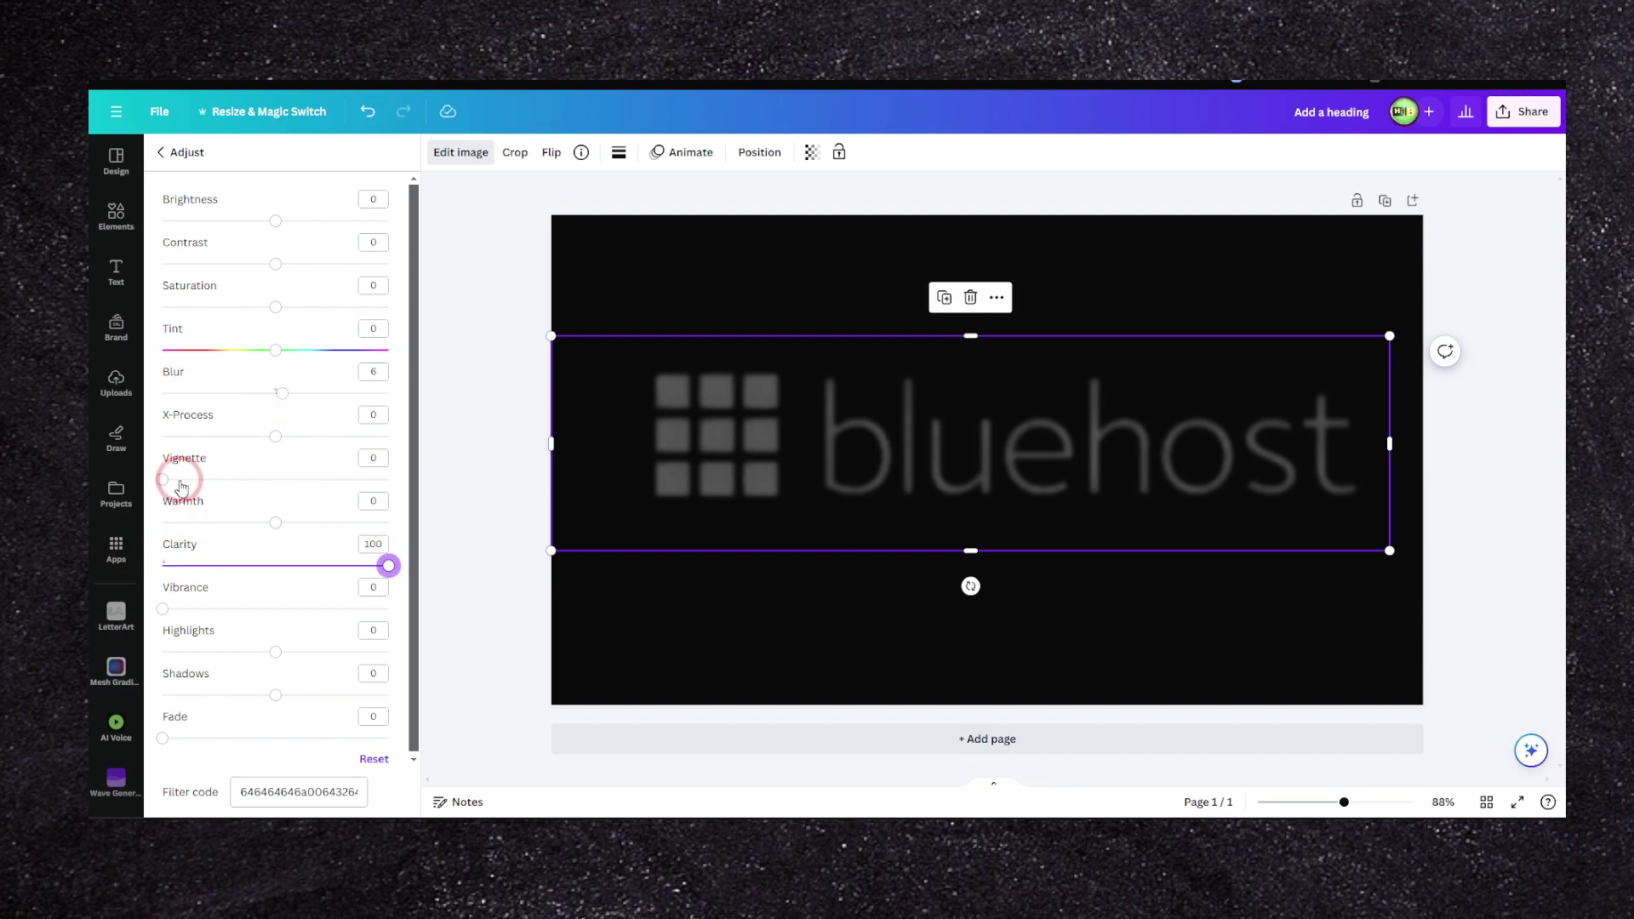
mouse_move(282, 398)
mouse_down()
mouse_move(258, 399)
mouse_move(283, 398)
mouse_up()
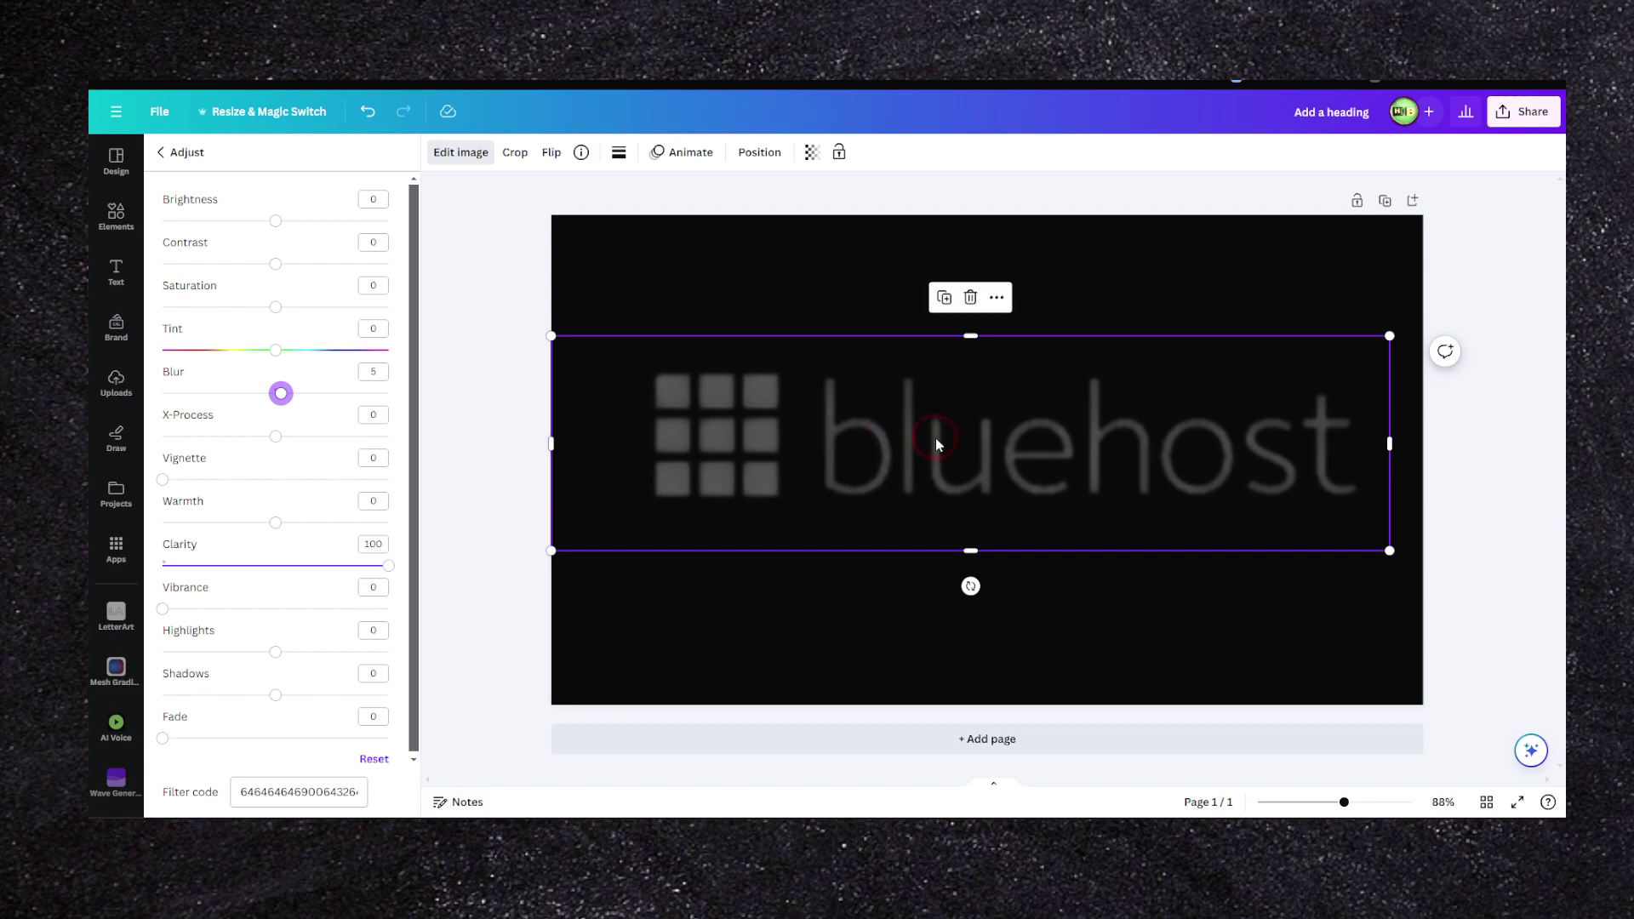
click(189, 166)
- Add a second page to the design and move the gray bluehost logo onto it
scroll(273, 310, down, 2)
drag(649, 428, 863, 337)
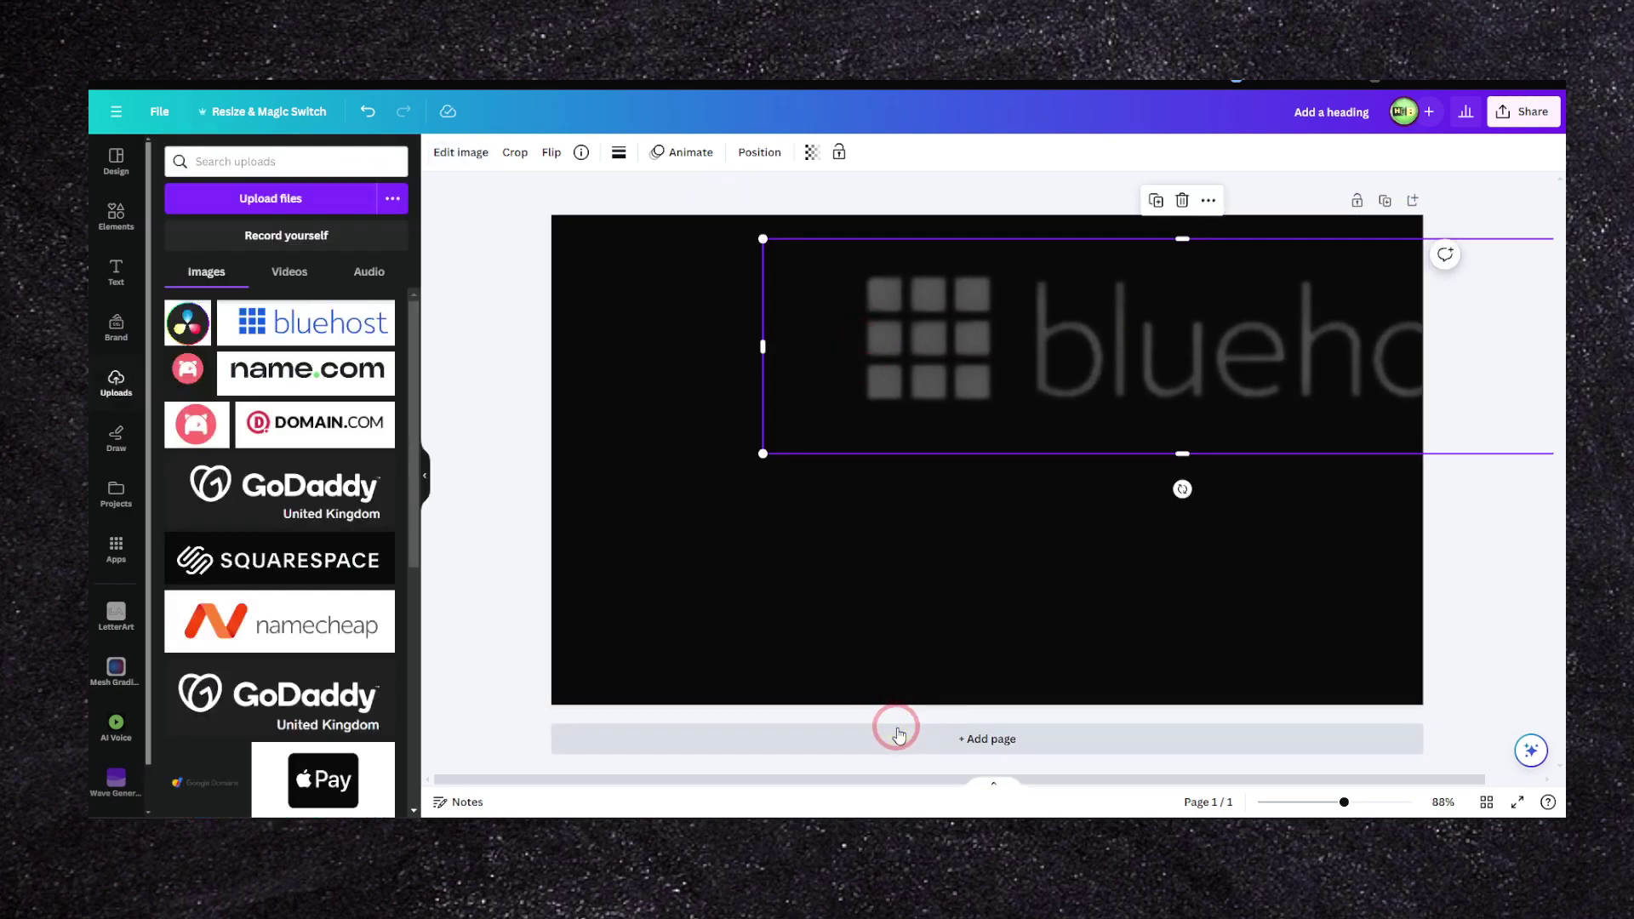
click(899, 734)
scroll(848, 499, down, 3)
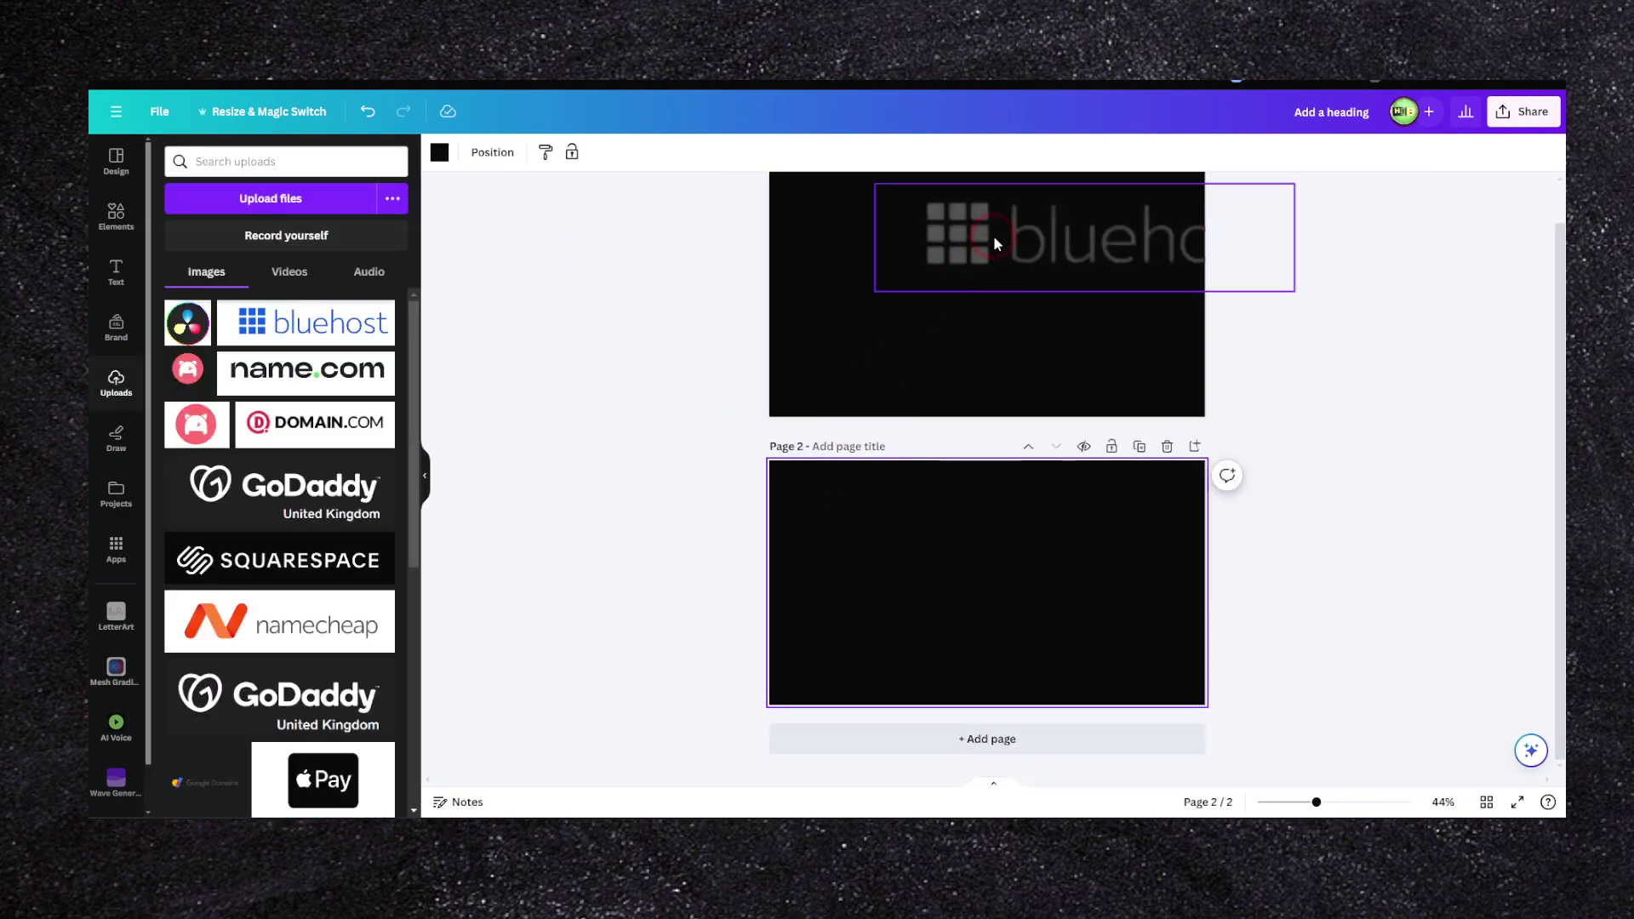
drag(993, 235, 891, 591)
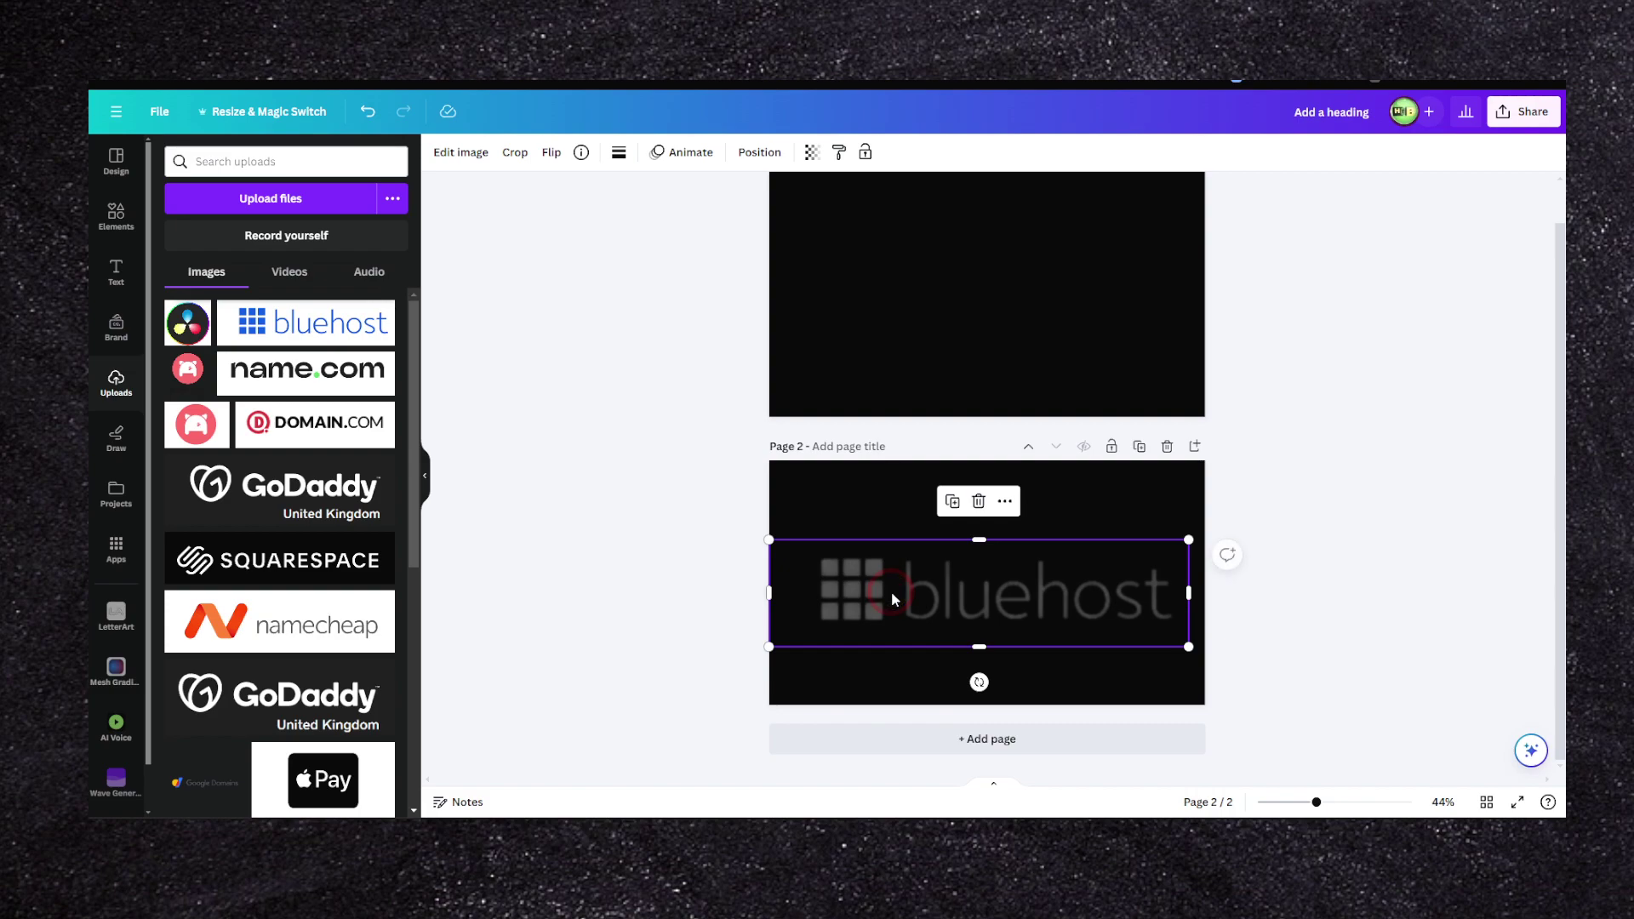
- Place the uploaded DOMAIN.COM logo near the center of page 1 and enlarge it
click(365, 440)
drag(985, 572, 981, 281)
drag(1083, 258, 1145, 242)
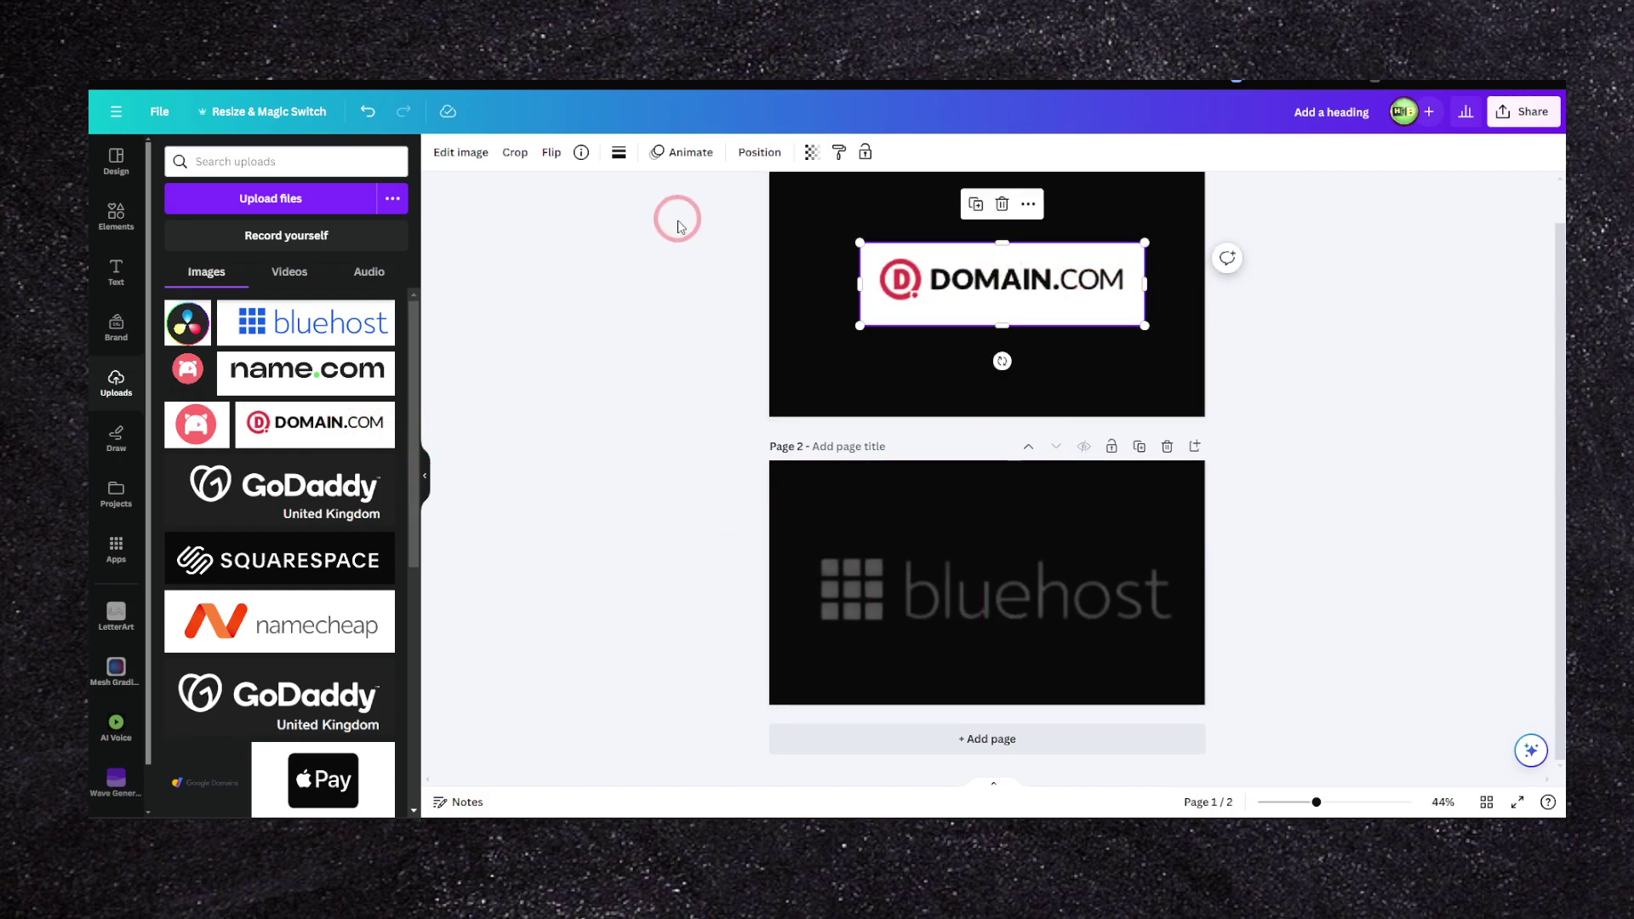
- Remove the white background from the DOMAIN.COM logo with the Background Remover and apply the result
click(445, 161)
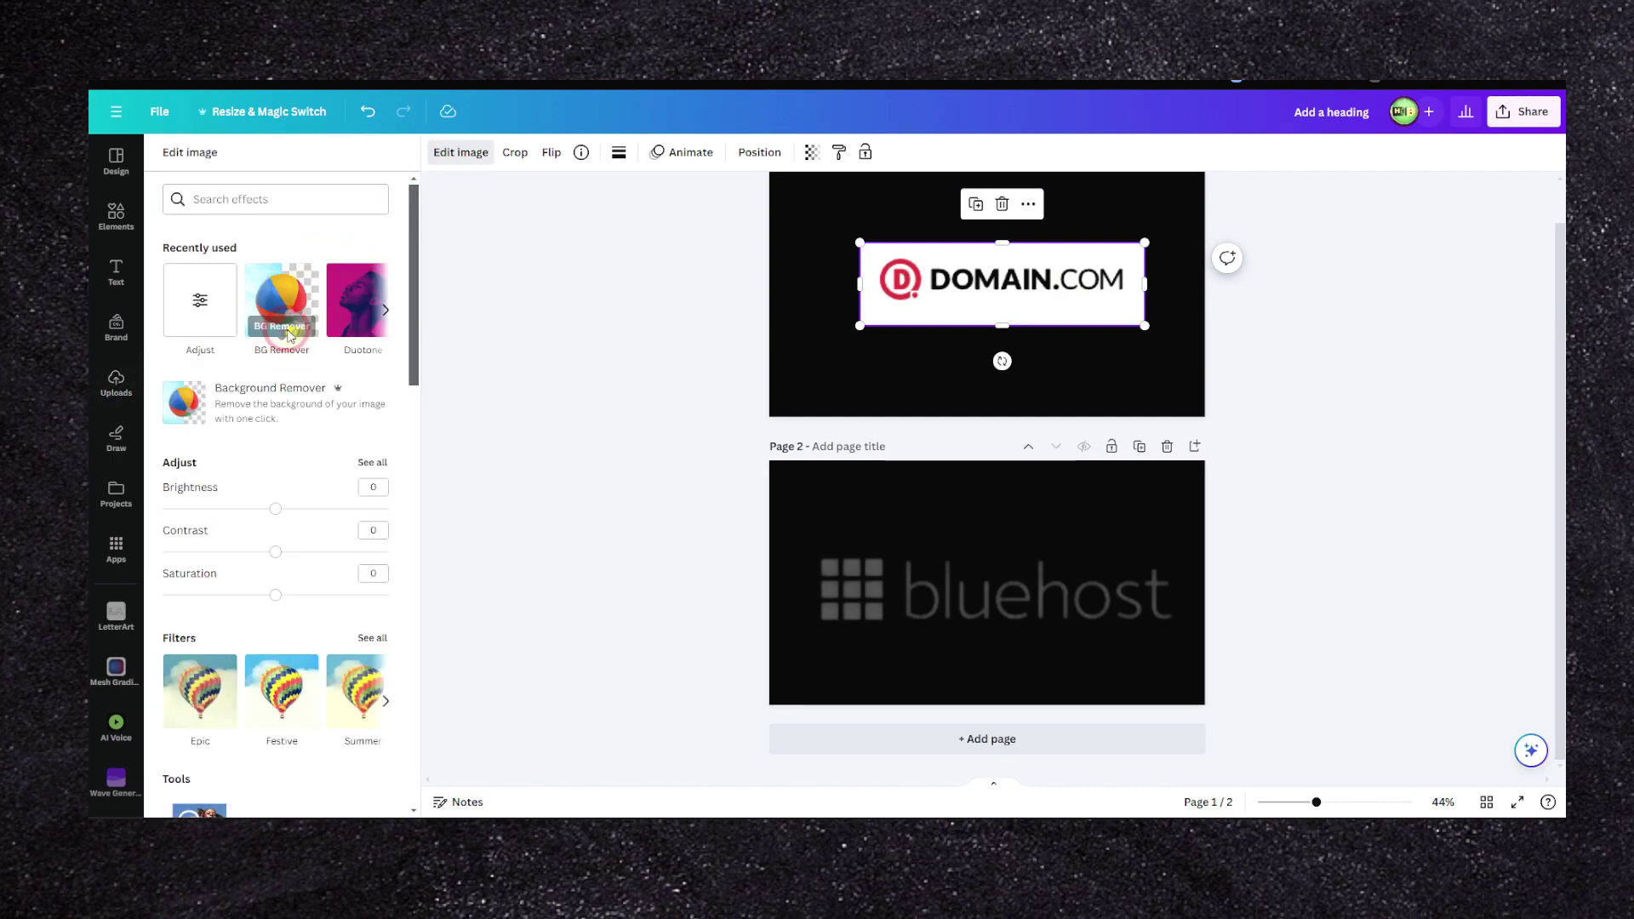
click(289, 335)
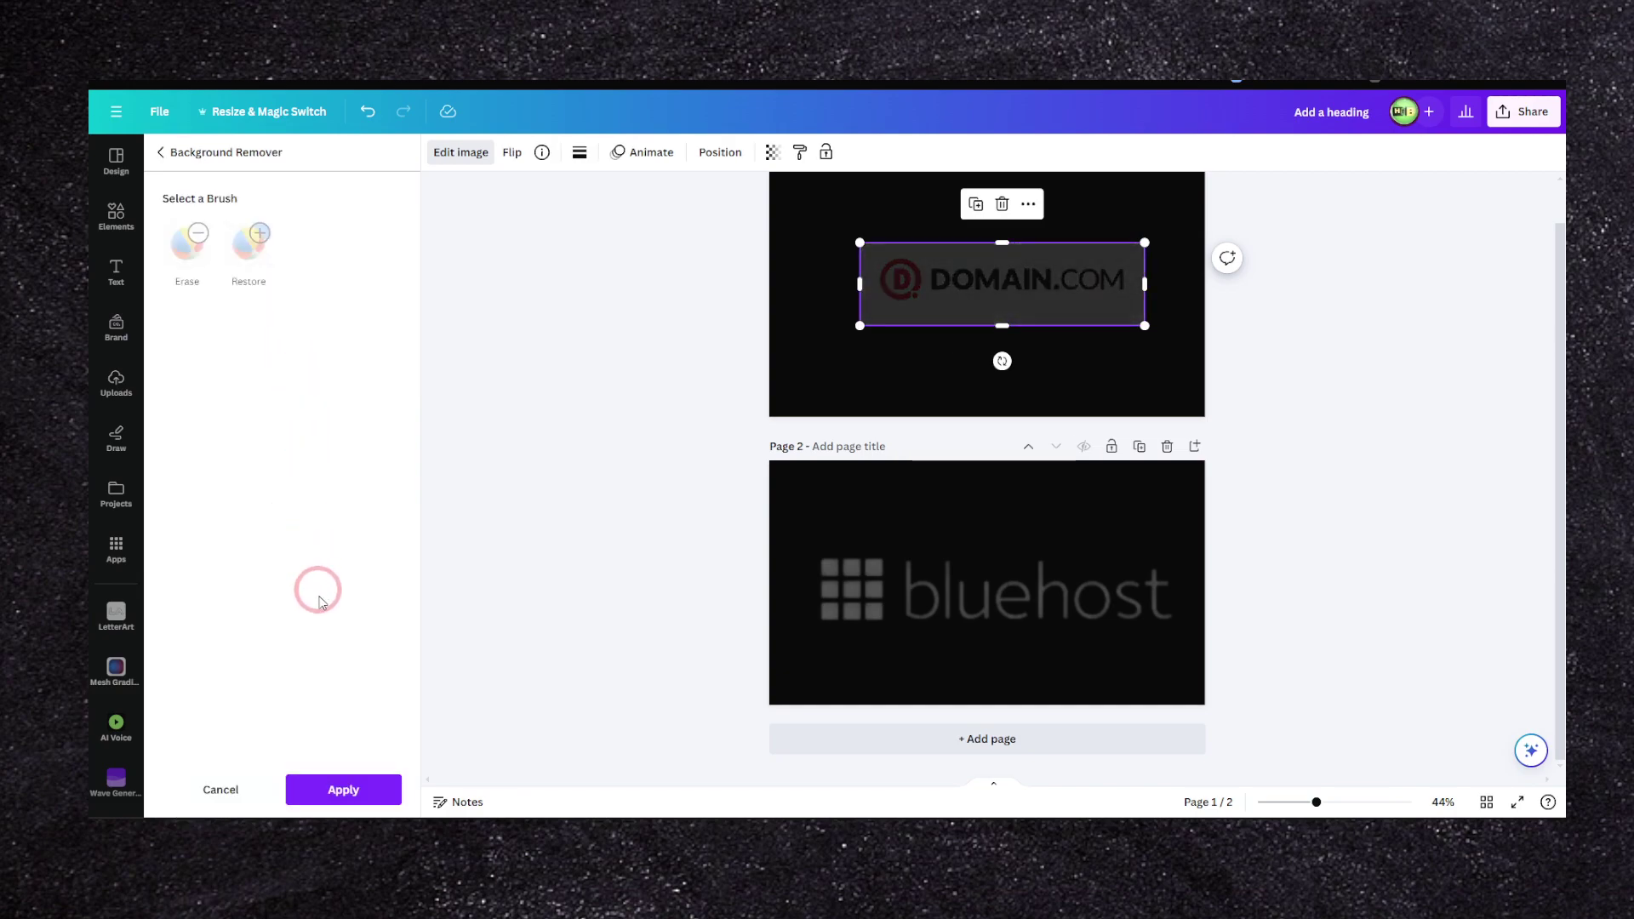
click(340, 785)
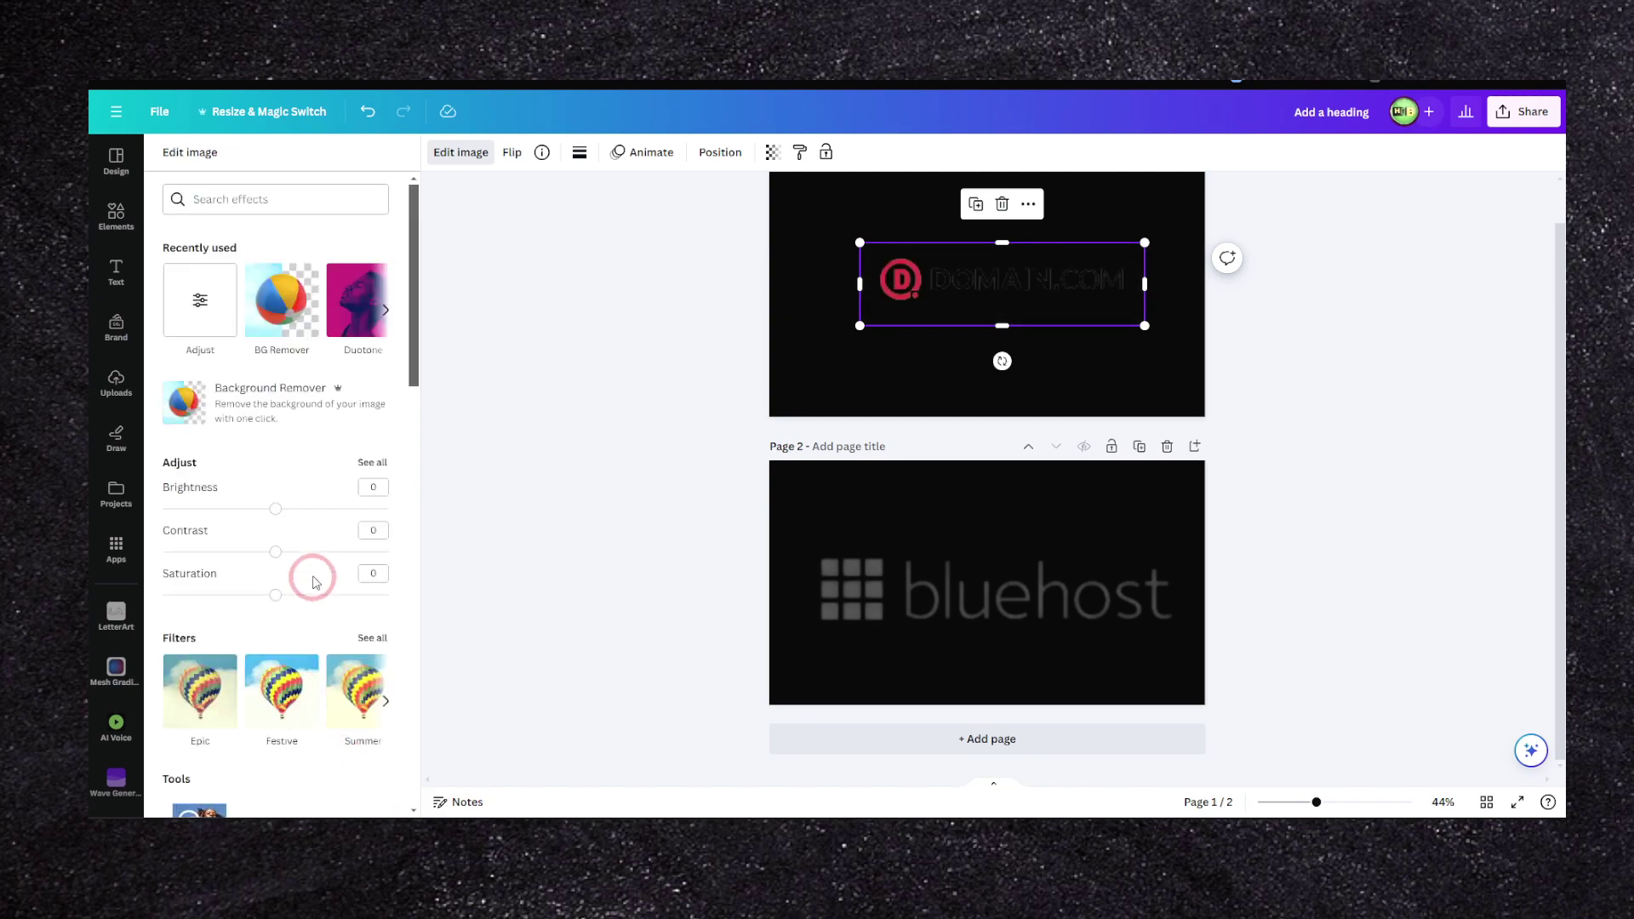
- Raise the Clarity of the DOMAIN.COM logo in its Adjust settings and return to the image editing options
click(371, 309)
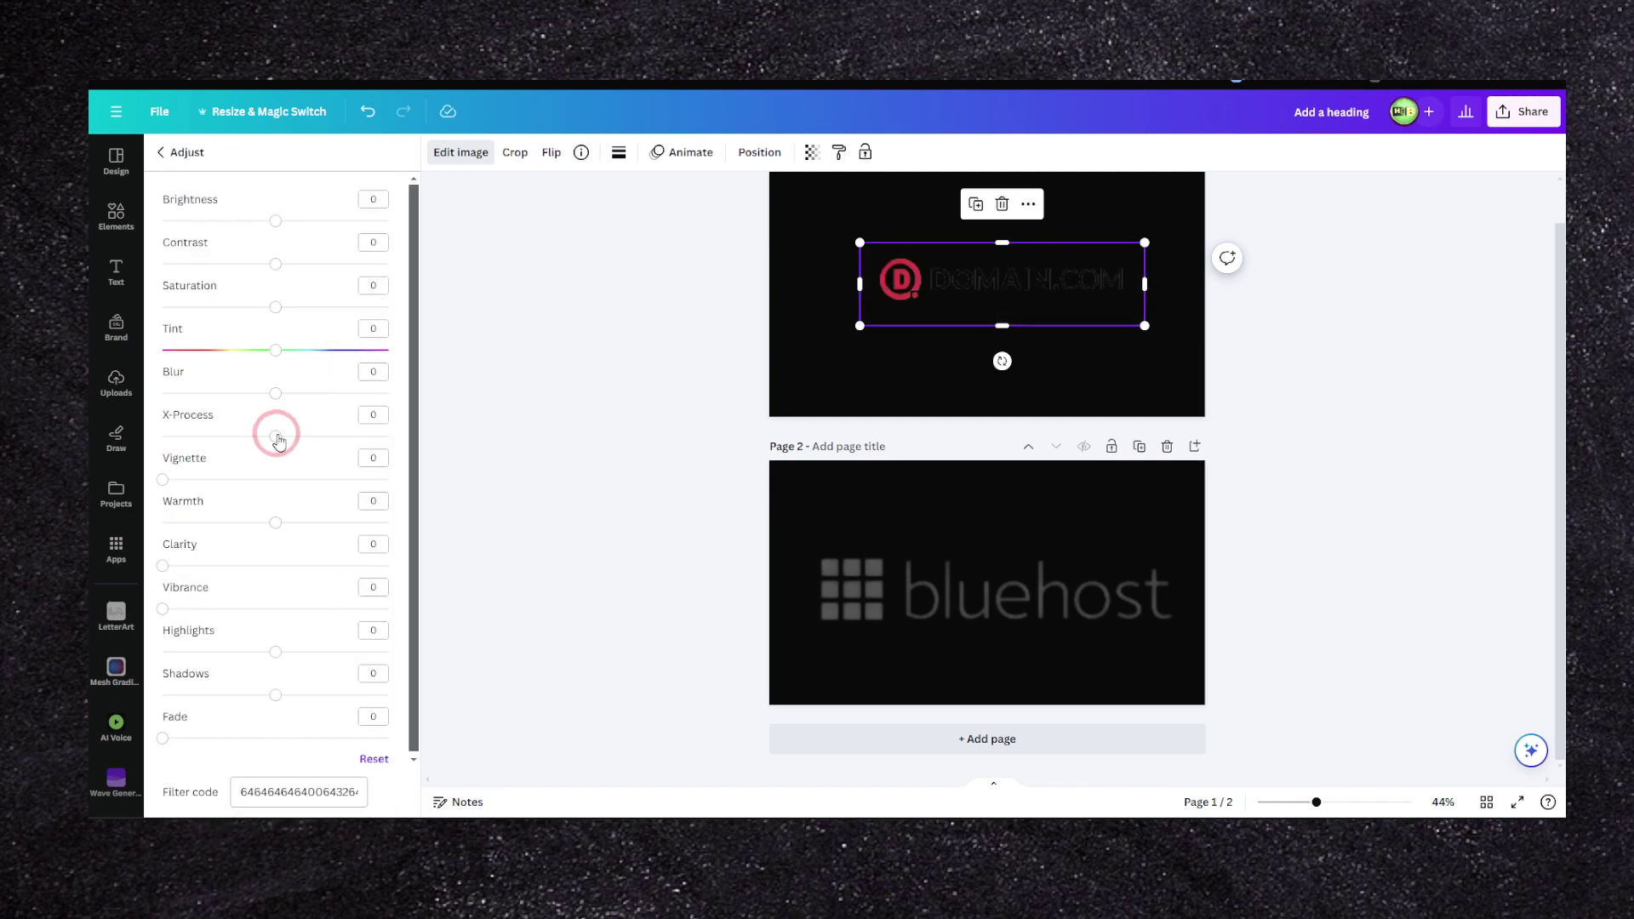
scroll(274, 443, down, 1)
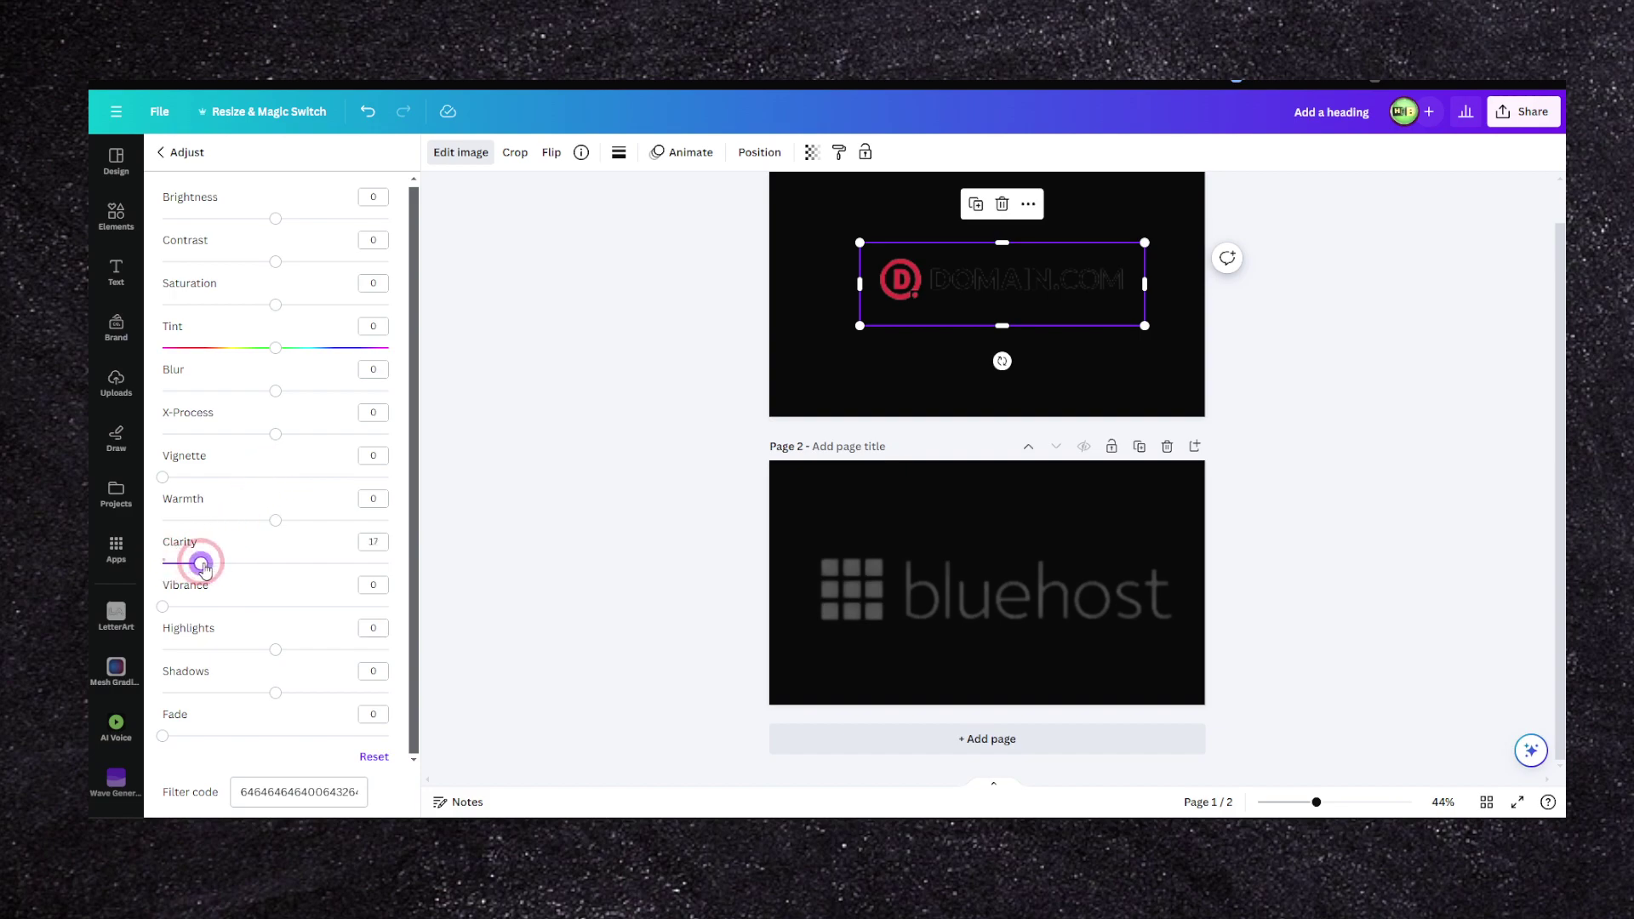
drag(205, 566, 282, 564)
click(203, 172)
- Give the DOMAIN.COM logo the Sea Blue preset of the Duotone effect and open the preset's color settings
scroll(274, 434, down, 8)
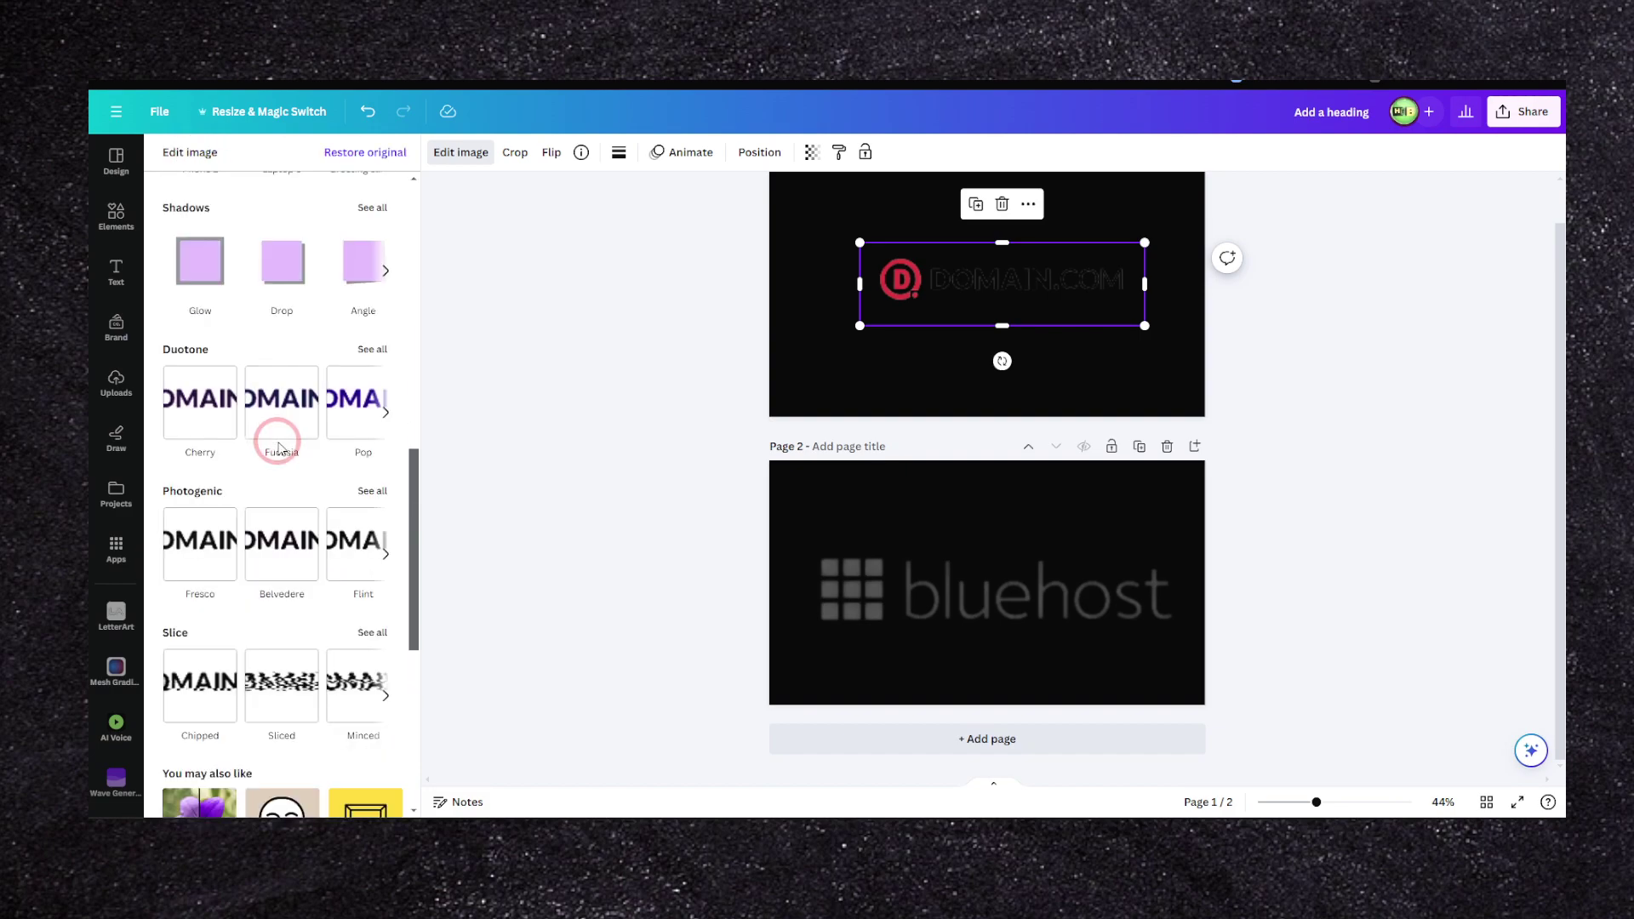
click(365, 349)
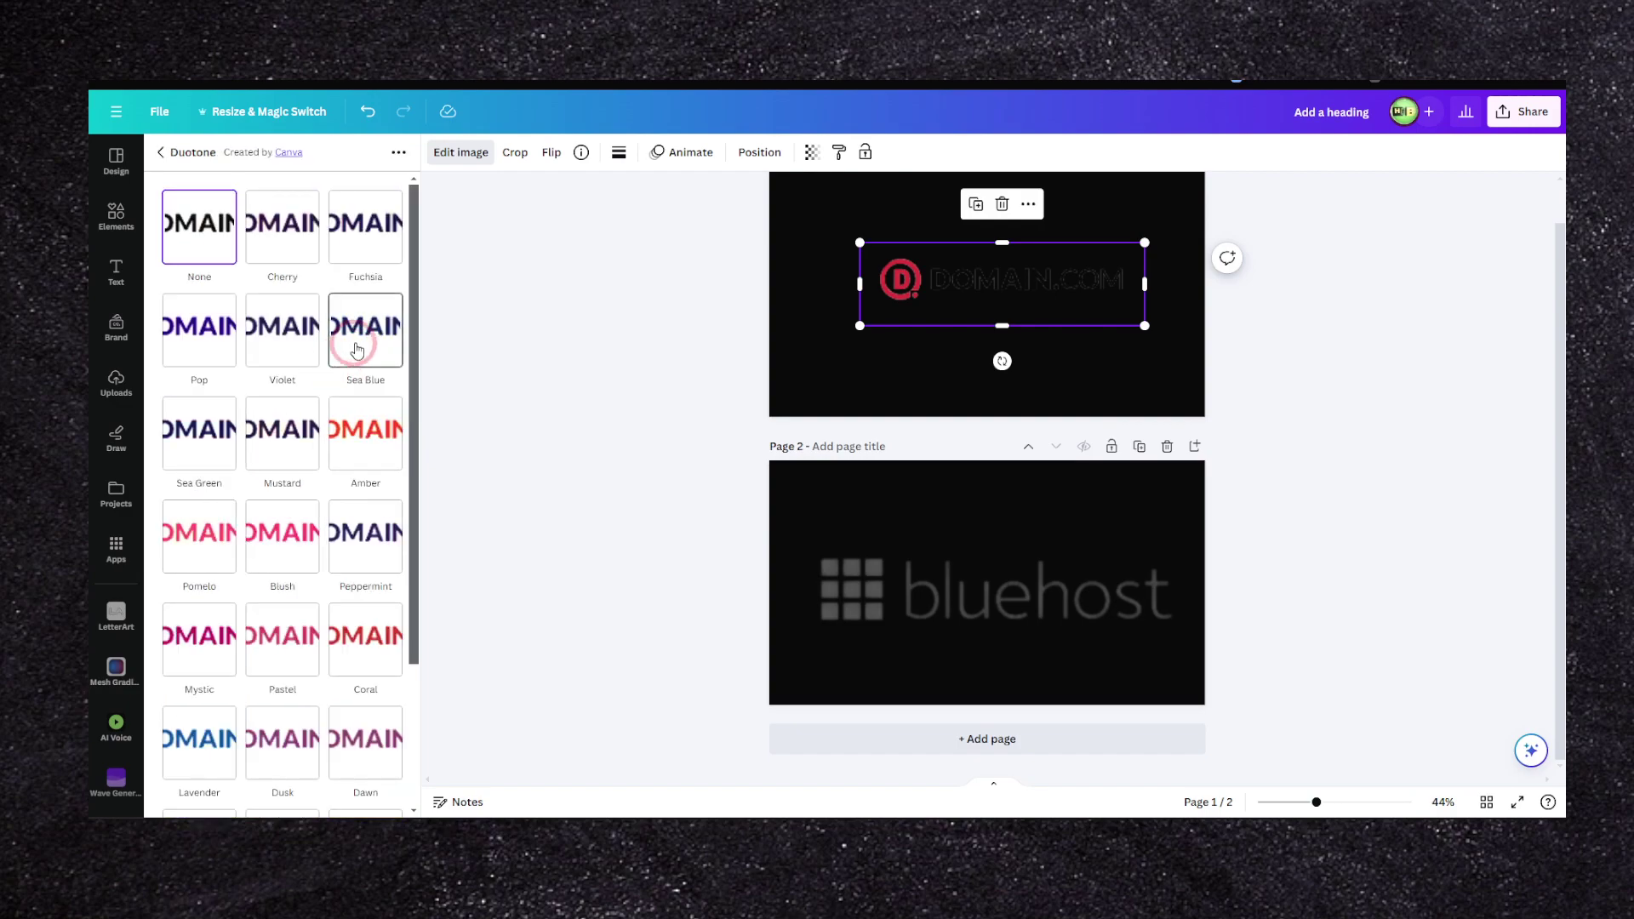
click(358, 349)
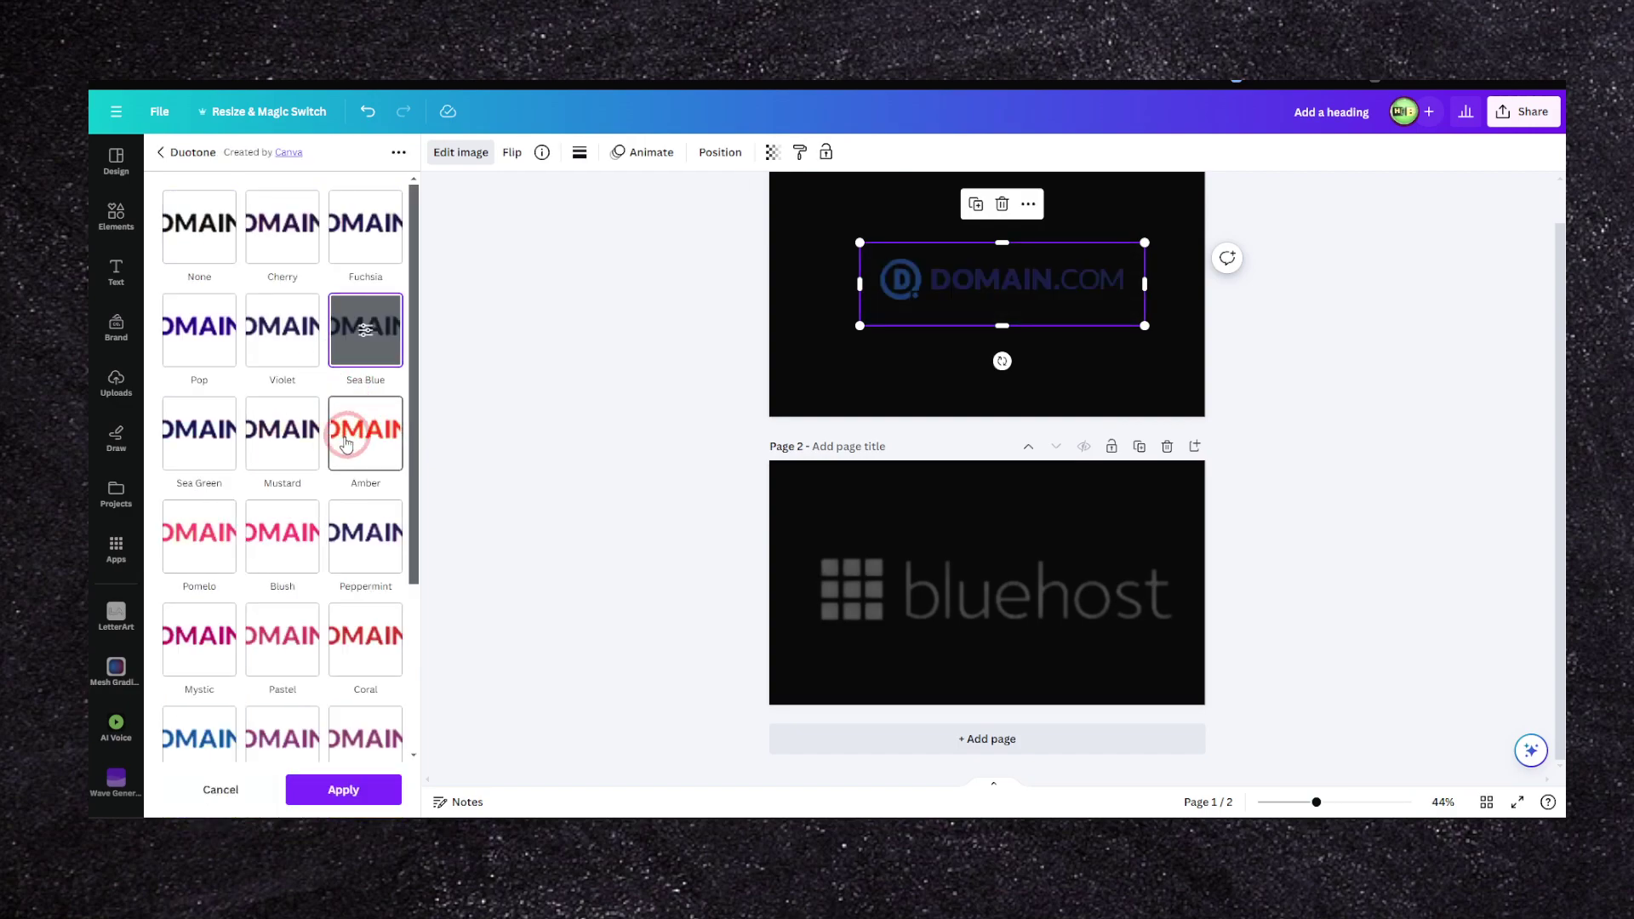
click(365, 332)
- Set the Duotone shadows color of the DOMAIN.COM logo to white
click(387, 249)
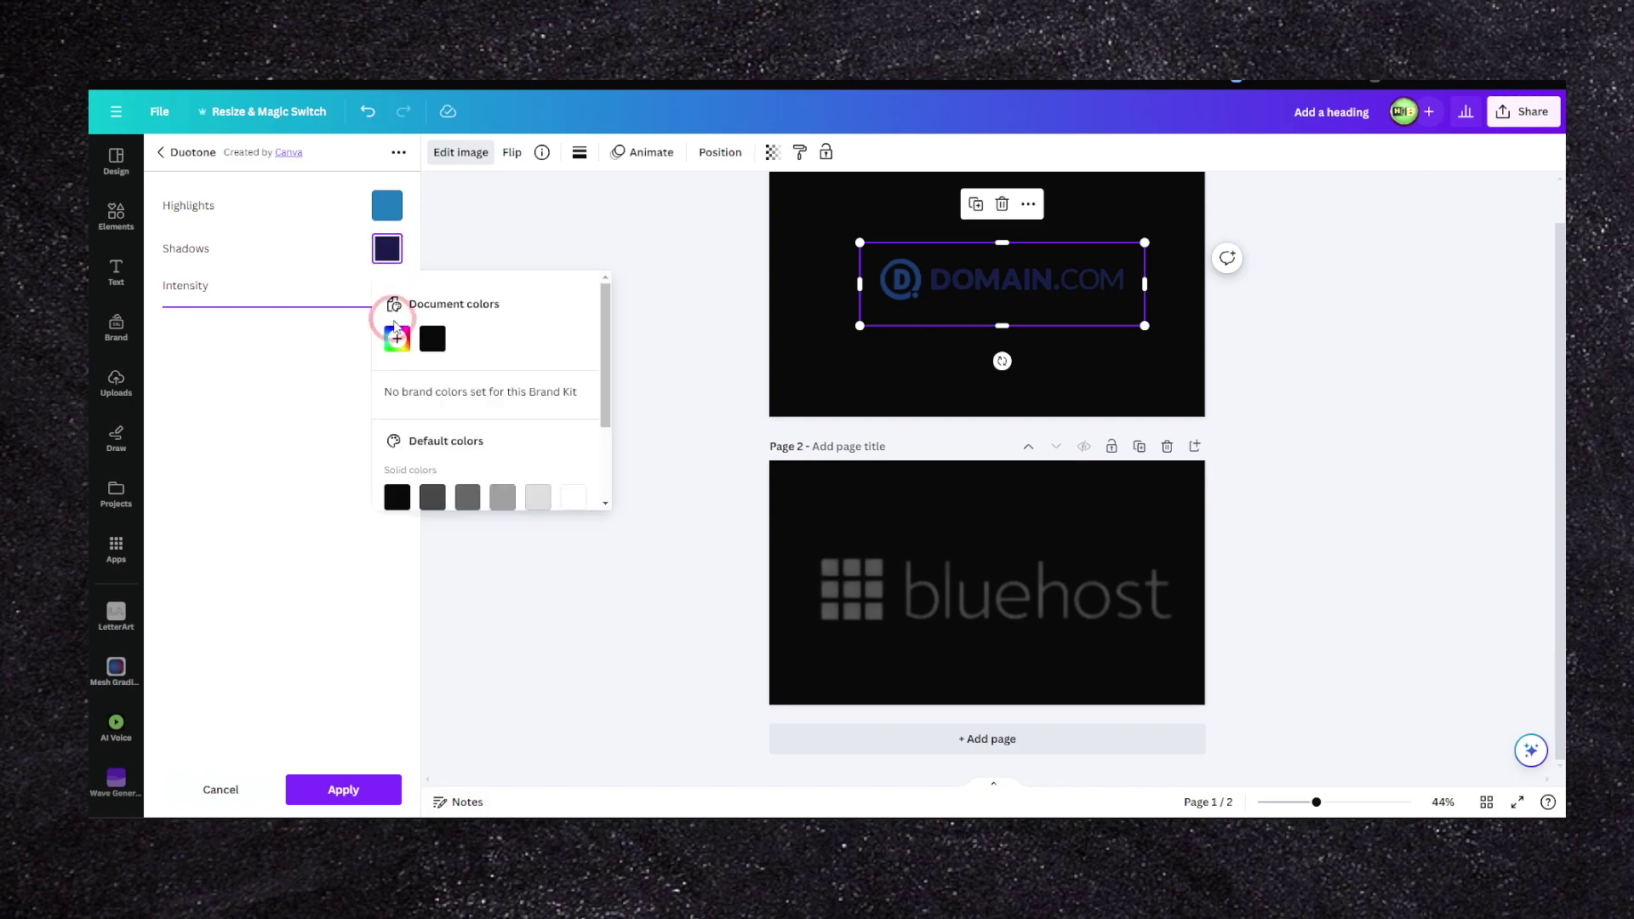
scroll(526, 441, down, 2)
click(565, 385)
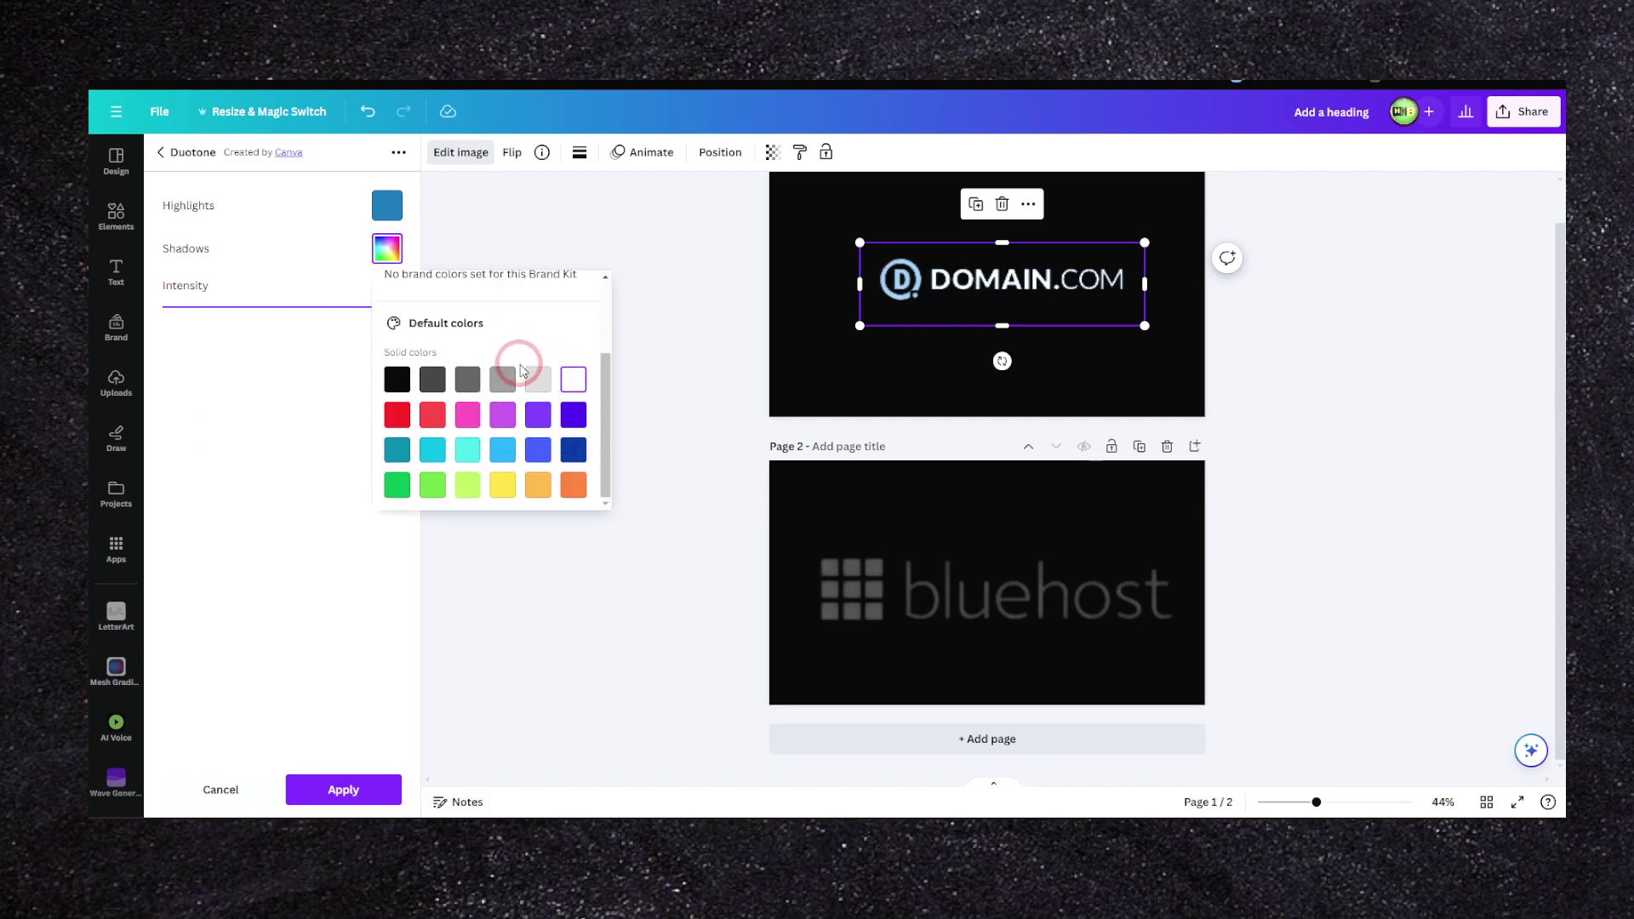
- Set the Duotone highlights color of the DOMAIN.COM logo to white and apply the effect
click(387, 205)
click(574, 453)
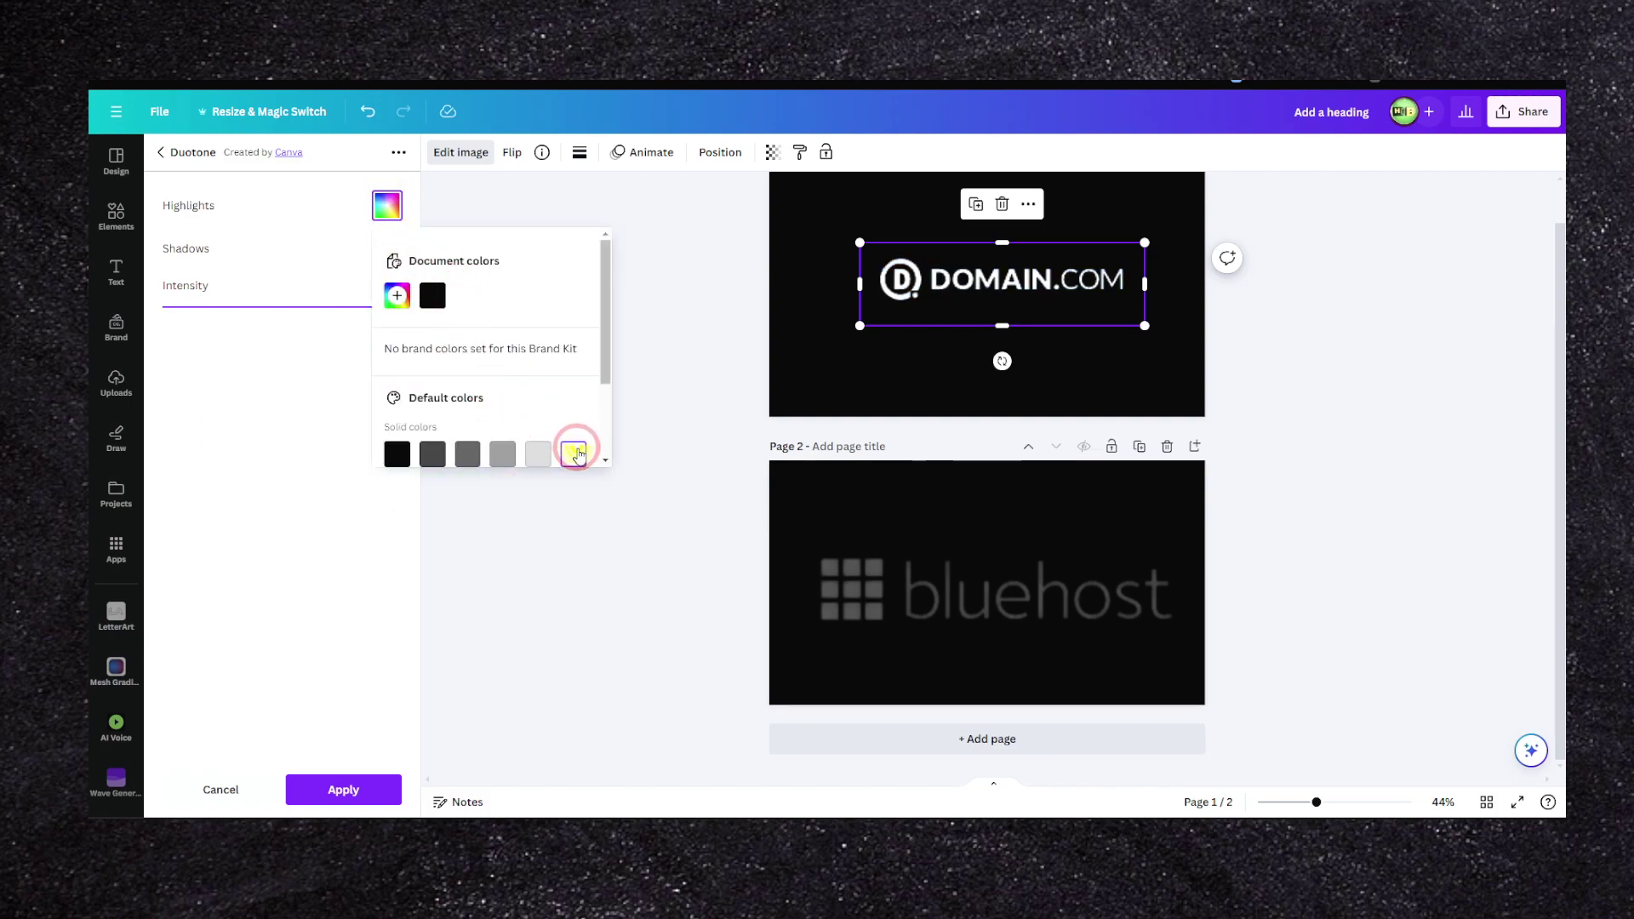
click(356, 788)
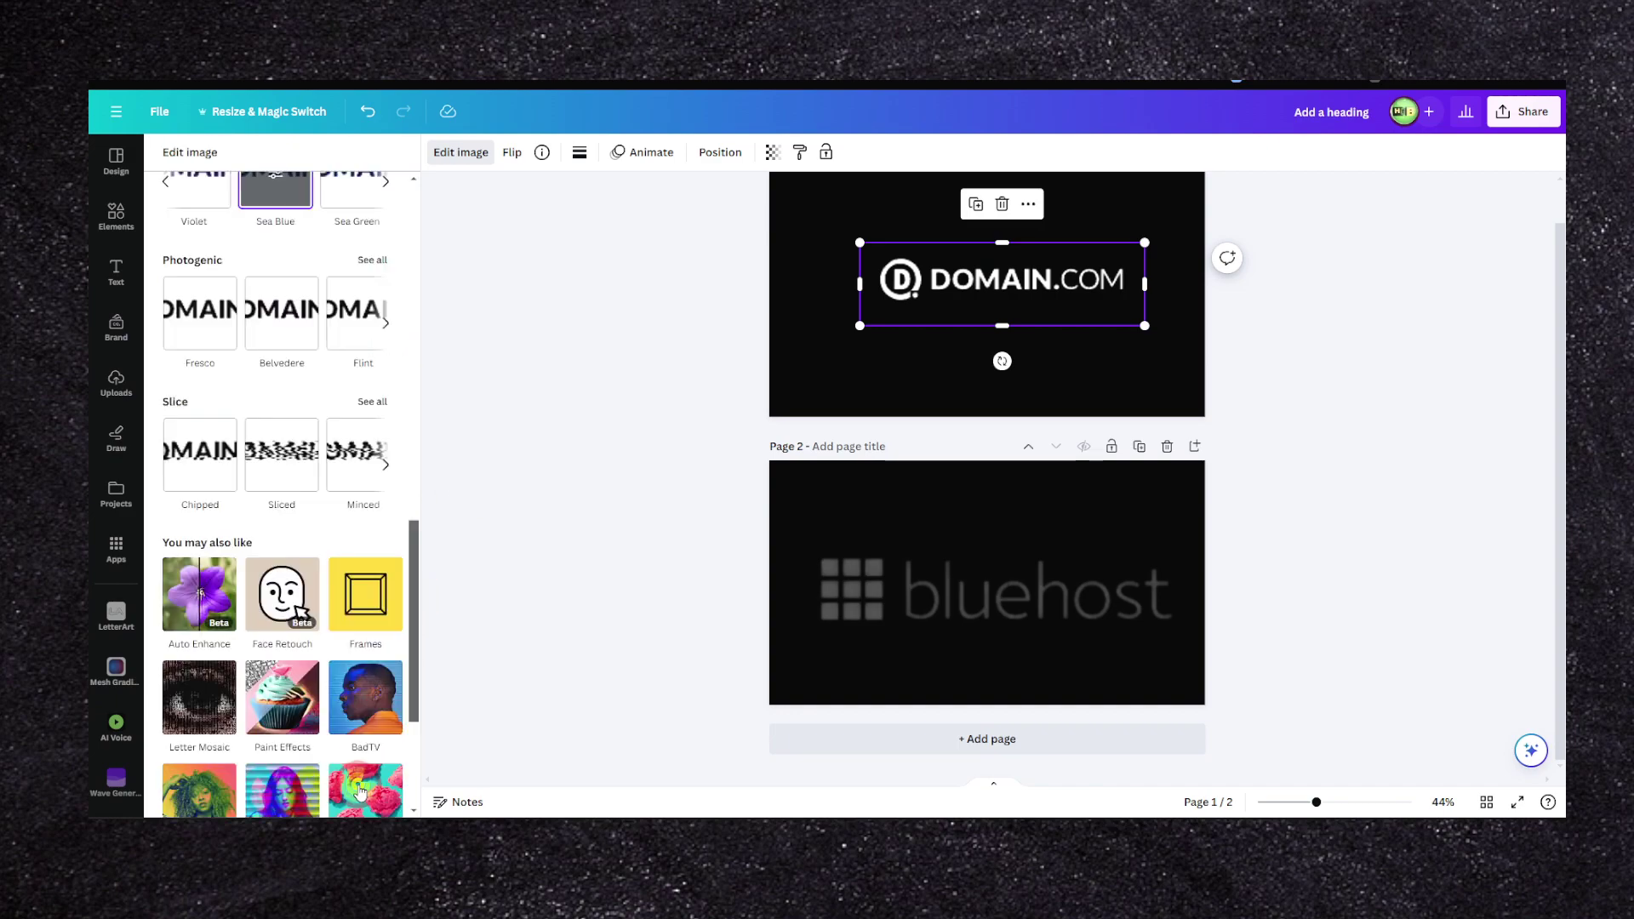
scroll(963, 293, up, 1)
- Delete the DOMAIN.COM logo from page 1 and the bluehost logo from page 2
click(981, 308)
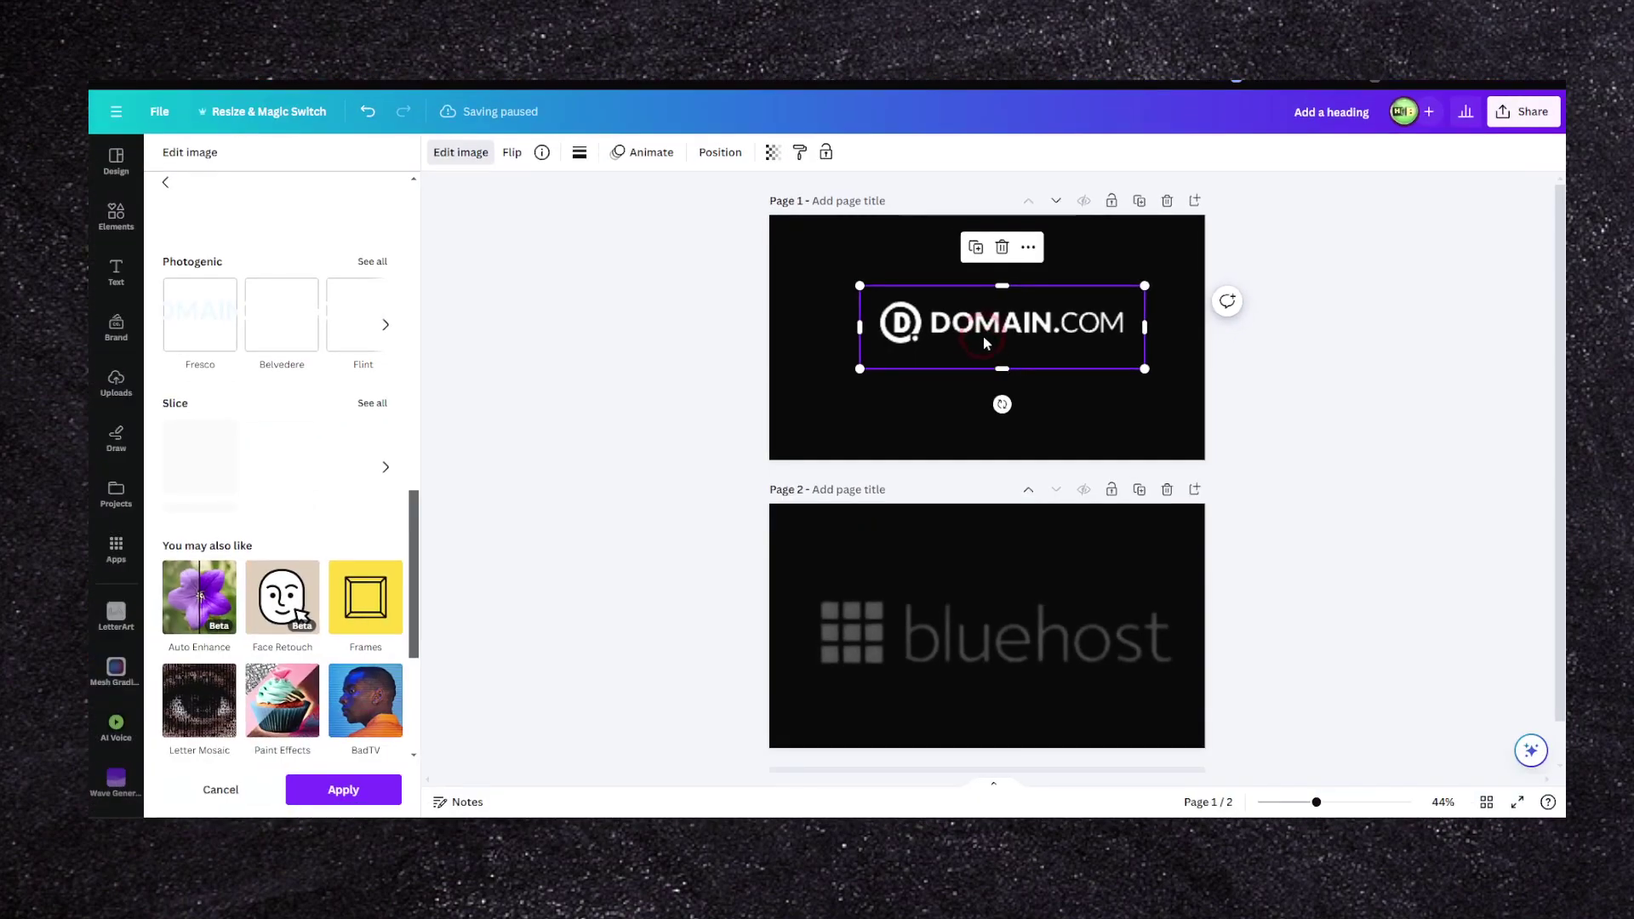
drag(830, 387, 687, 918)
drag(911, 633, 904, 361)
key(Delete)
click(920, 643)
key(Delete)
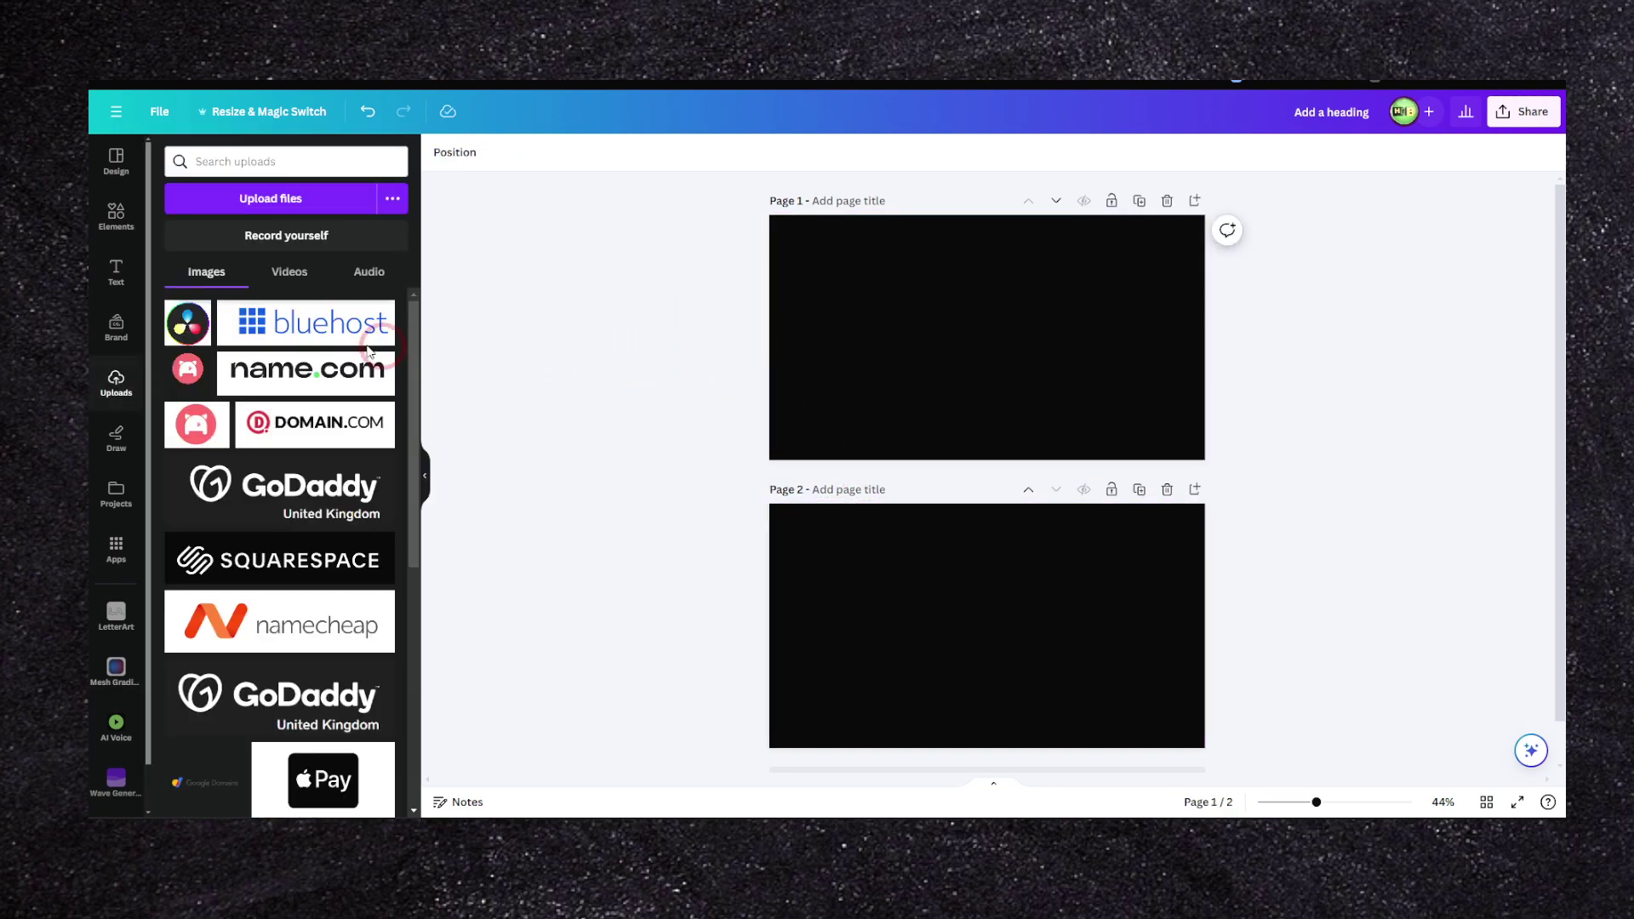
- Clear the element search, add the recently used portrait photo of the man to page 1 and move it near the page's left edge
click(126, 242)
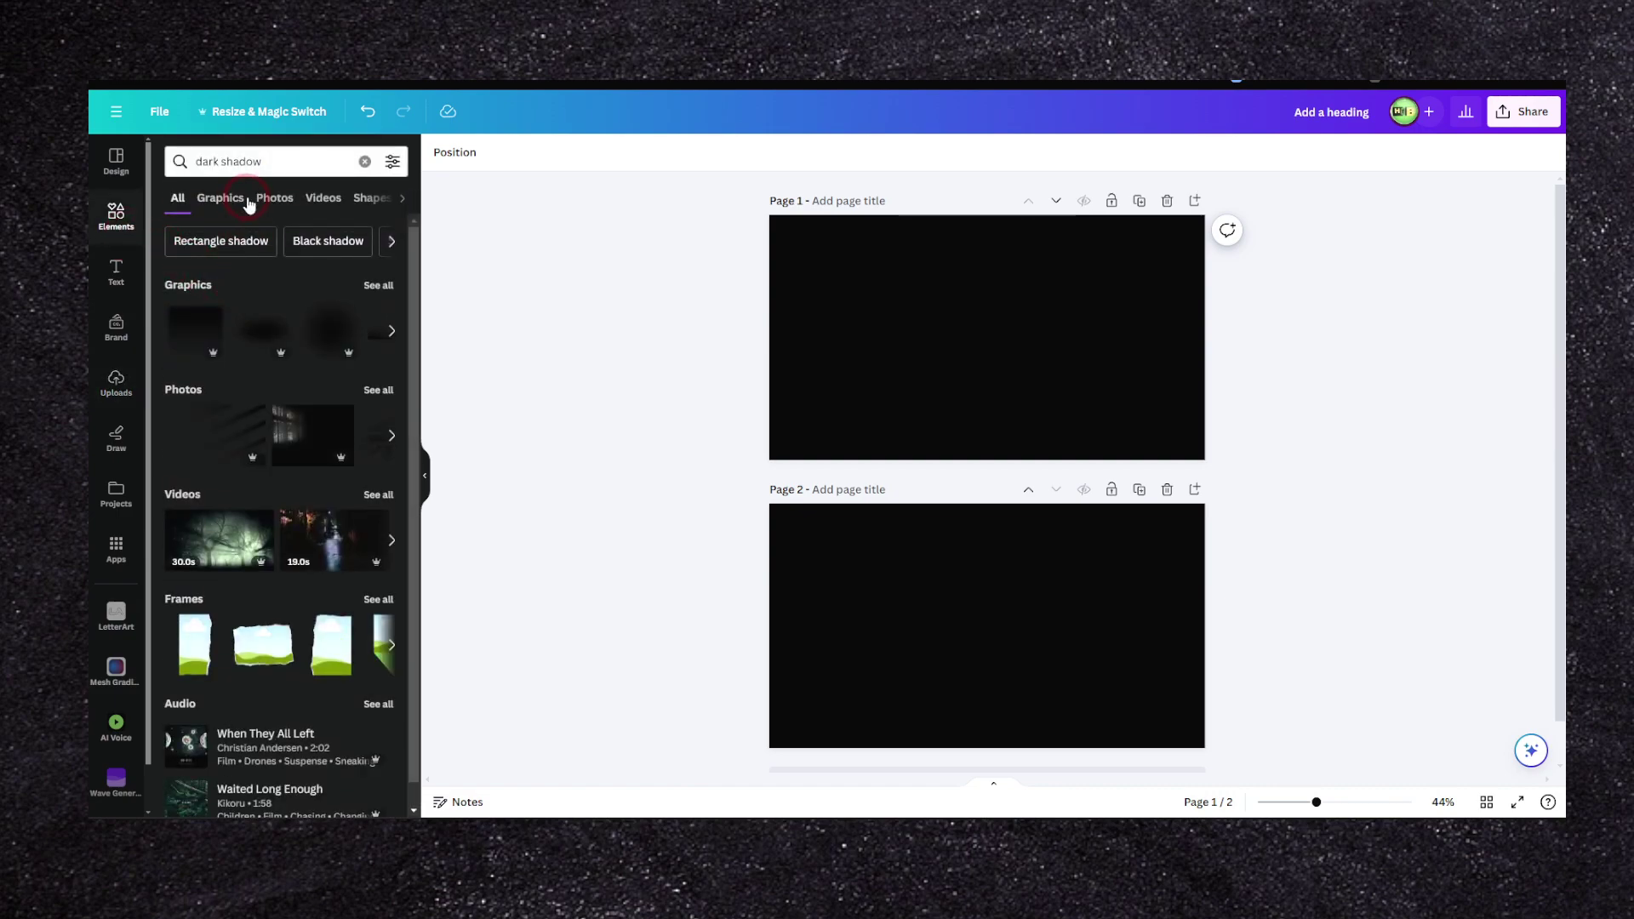
click(364, 161)
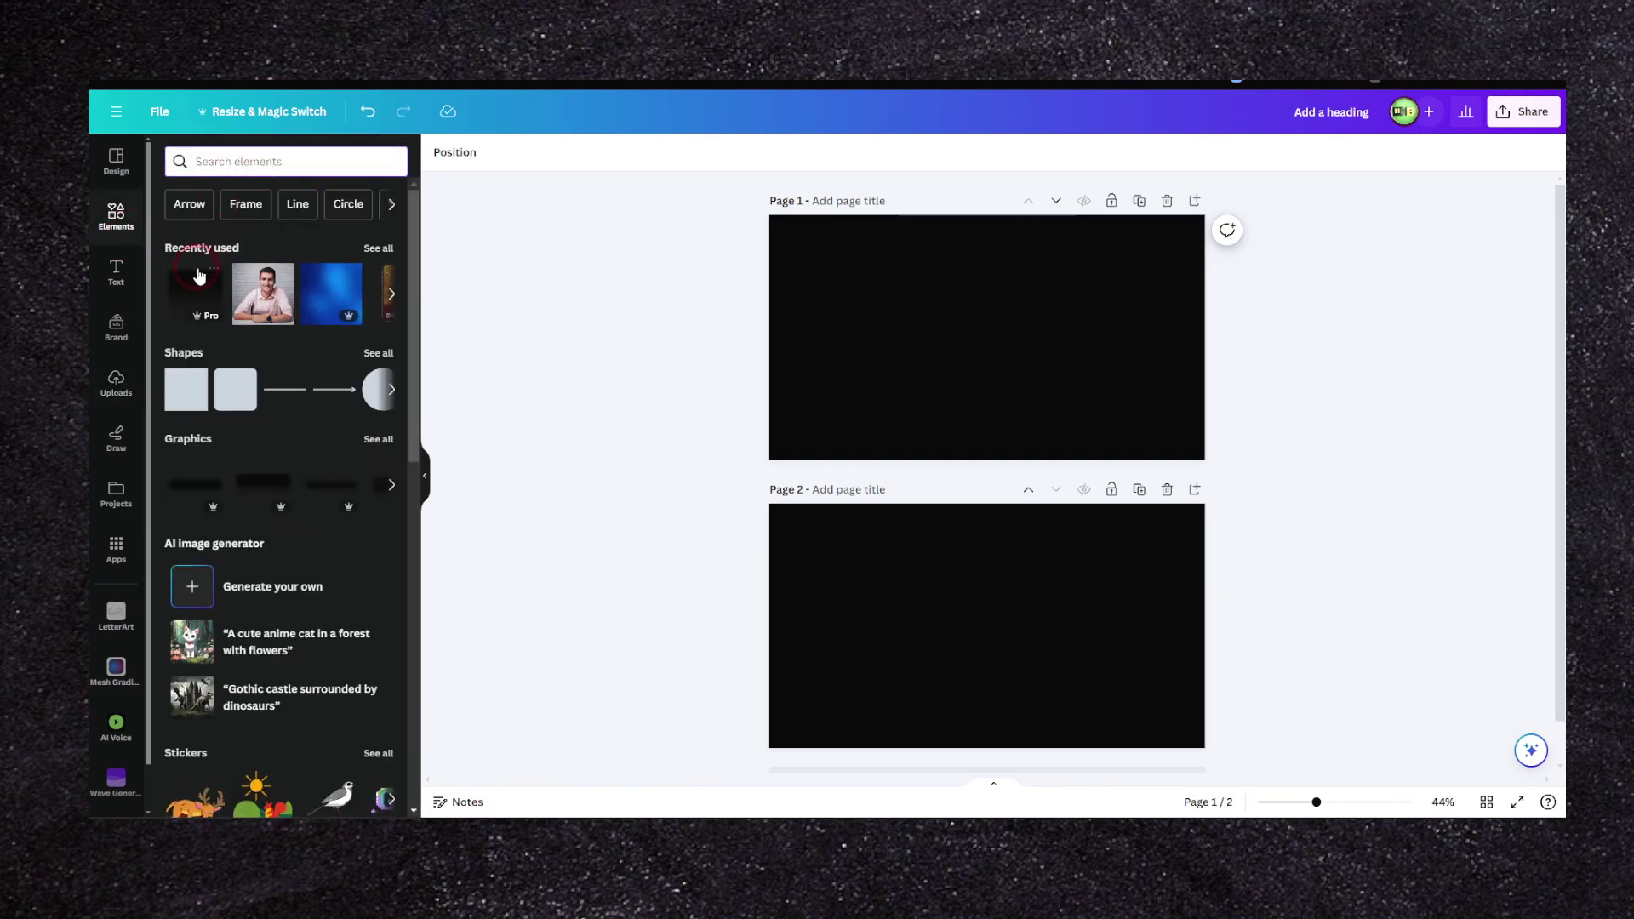
click(199, 277)
click(238, 279)
drag(960, 338, 838, 329)
- Give the portrait photo the Fuchsia preset of the Duotone effect and open the preset's color settings
click(460, 152)
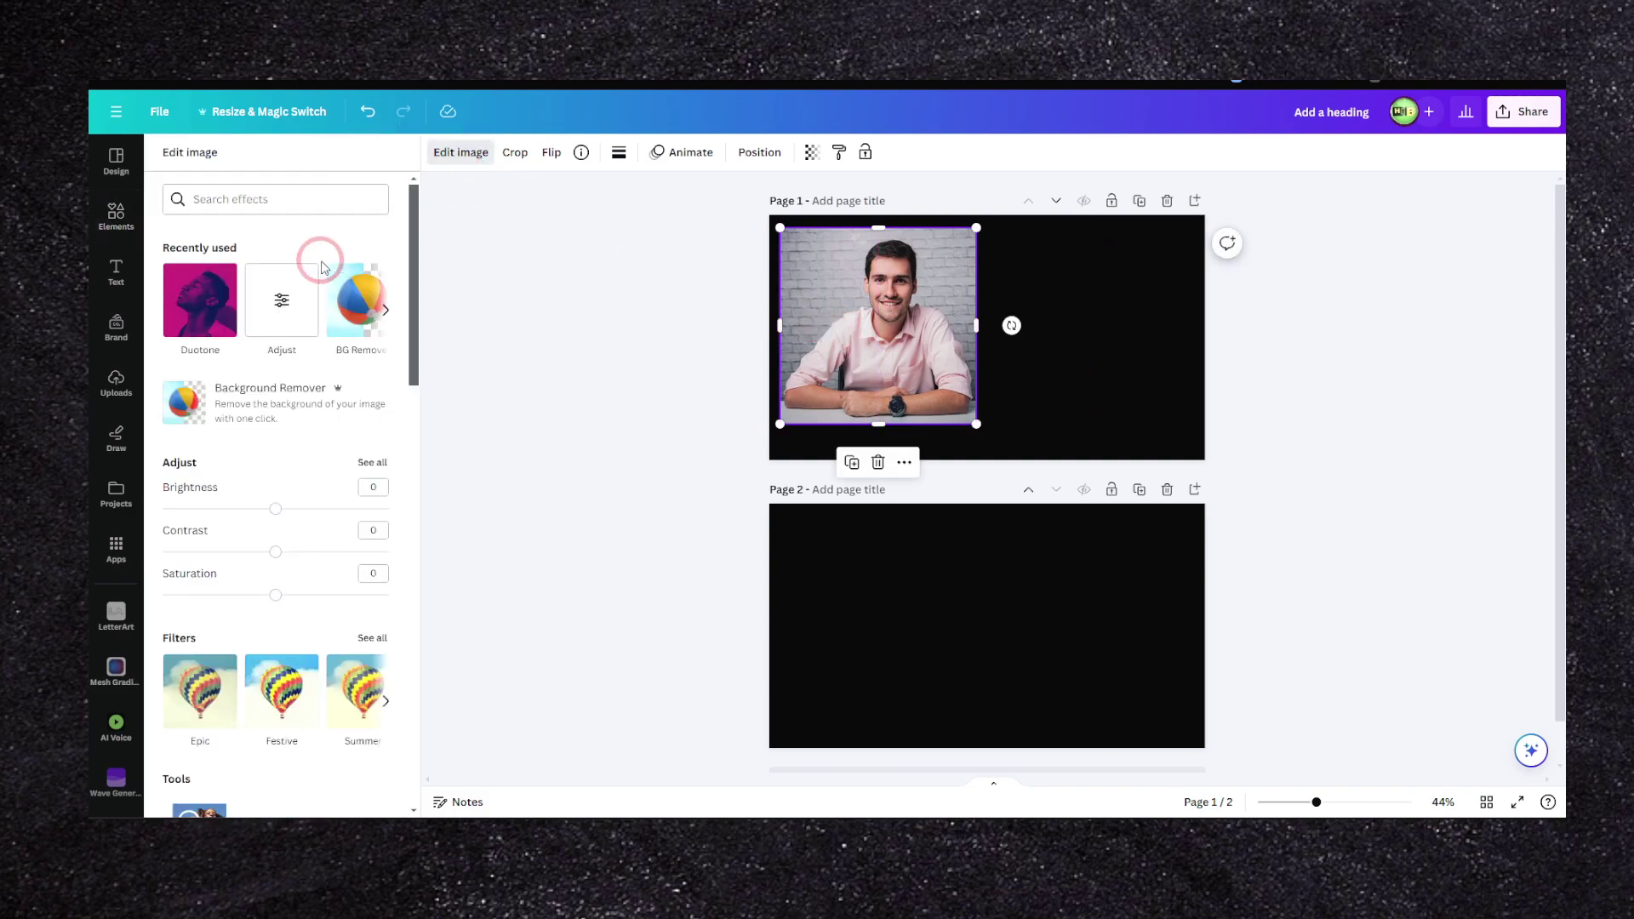
click(202, 309)
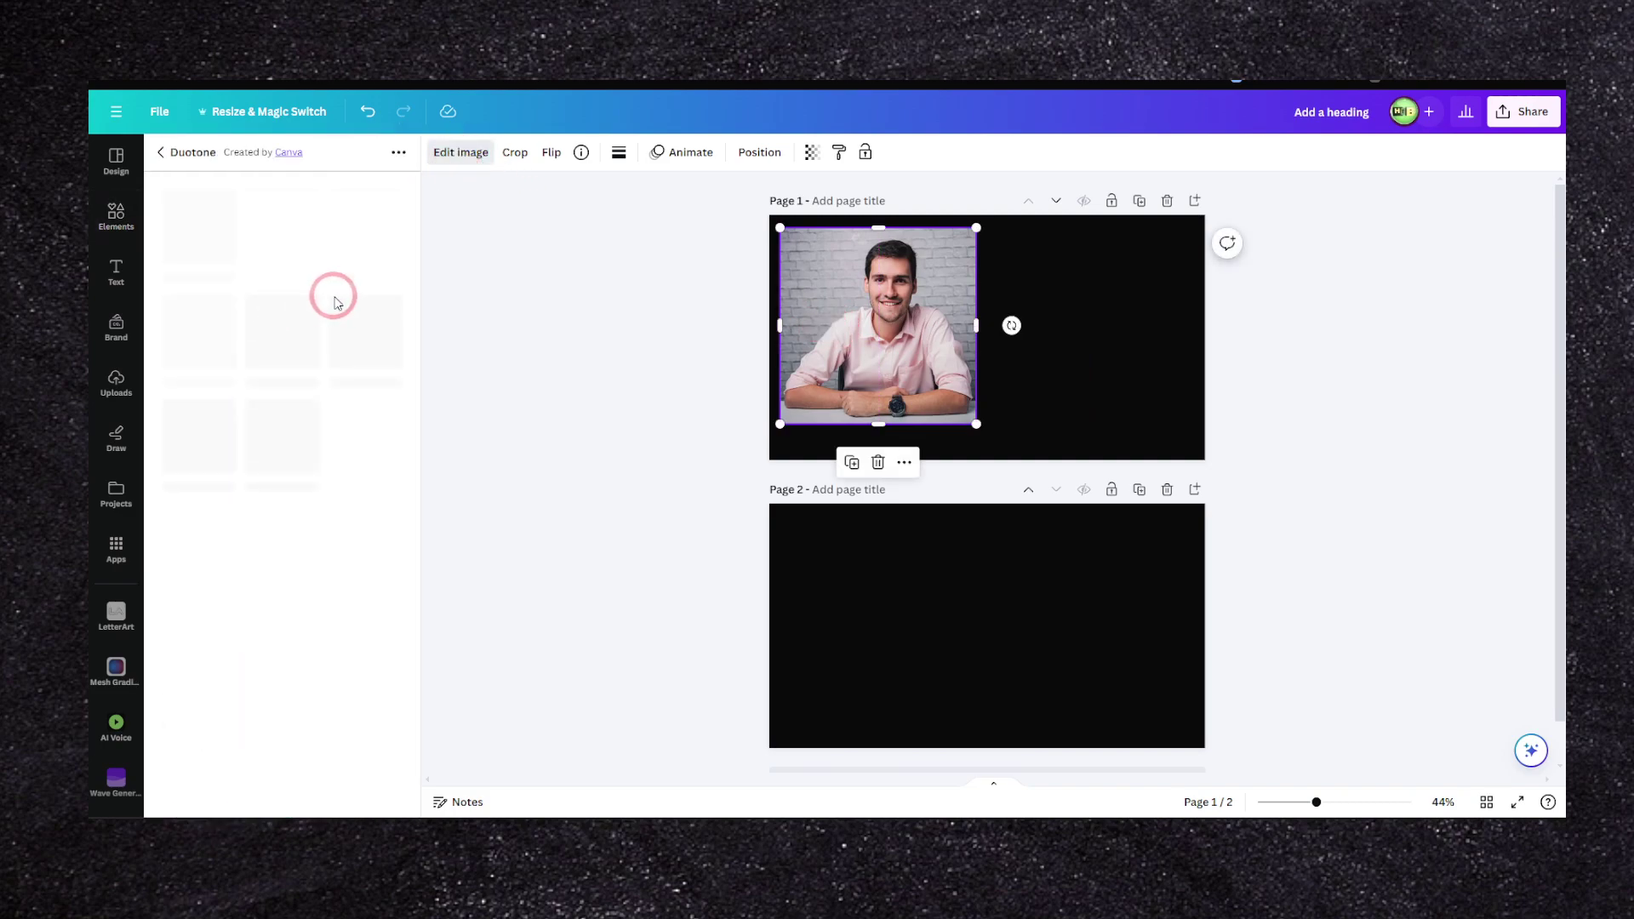
click(359, 256)
click(359, 255)
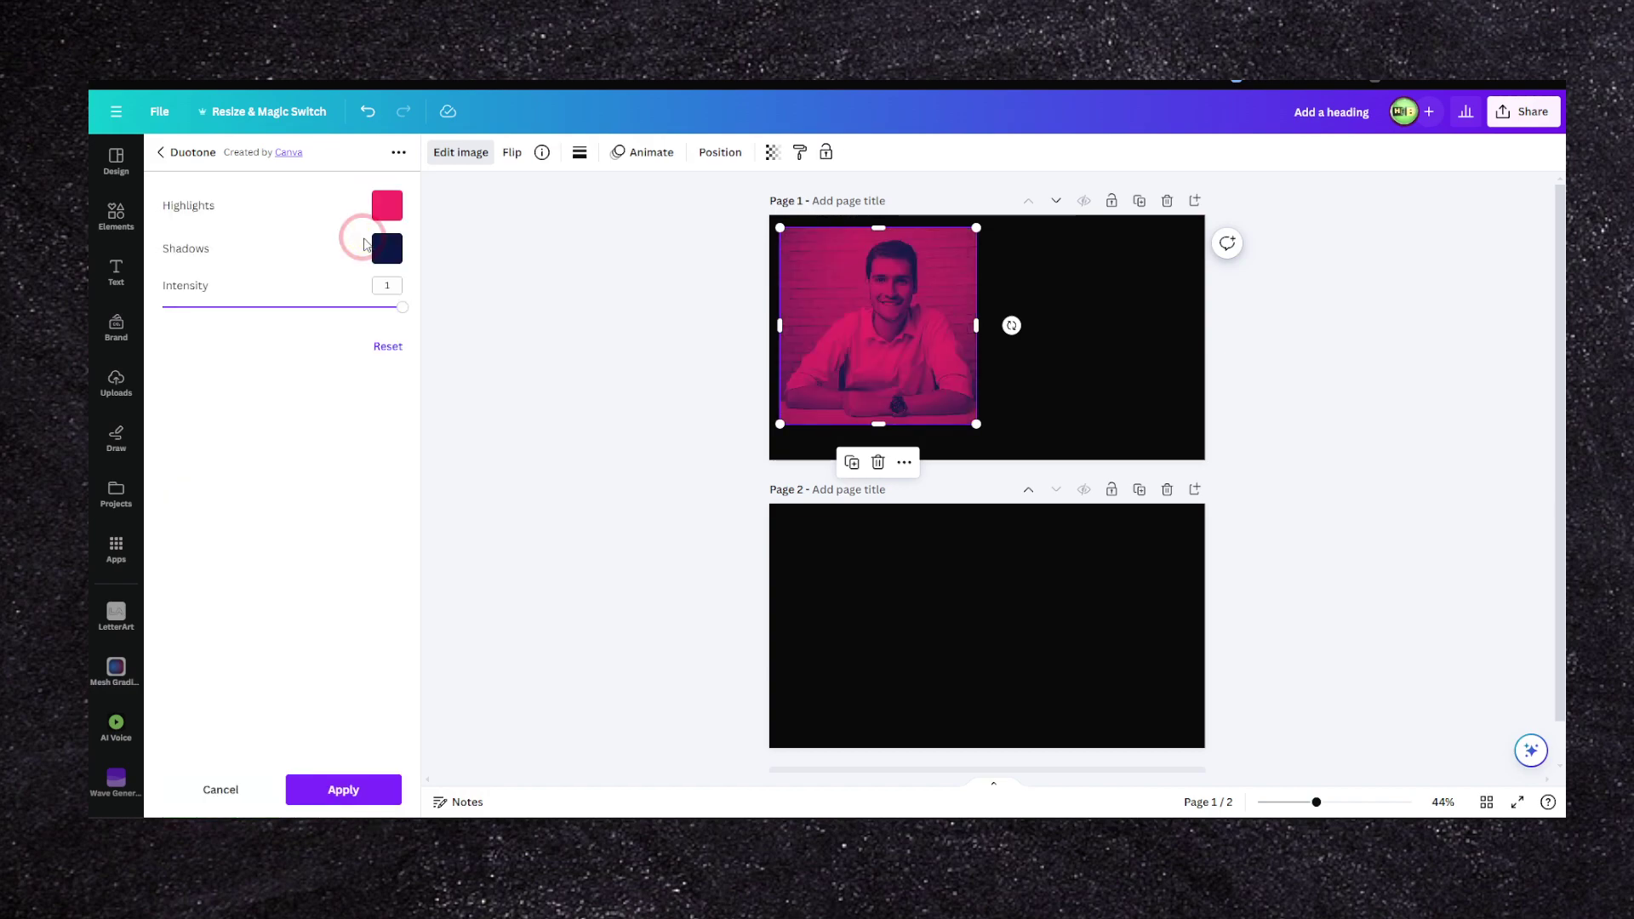
- Set the Duotone shadows color of the portrait photo to white
click(388, 248)
click(452, 346)
click(574, 496)
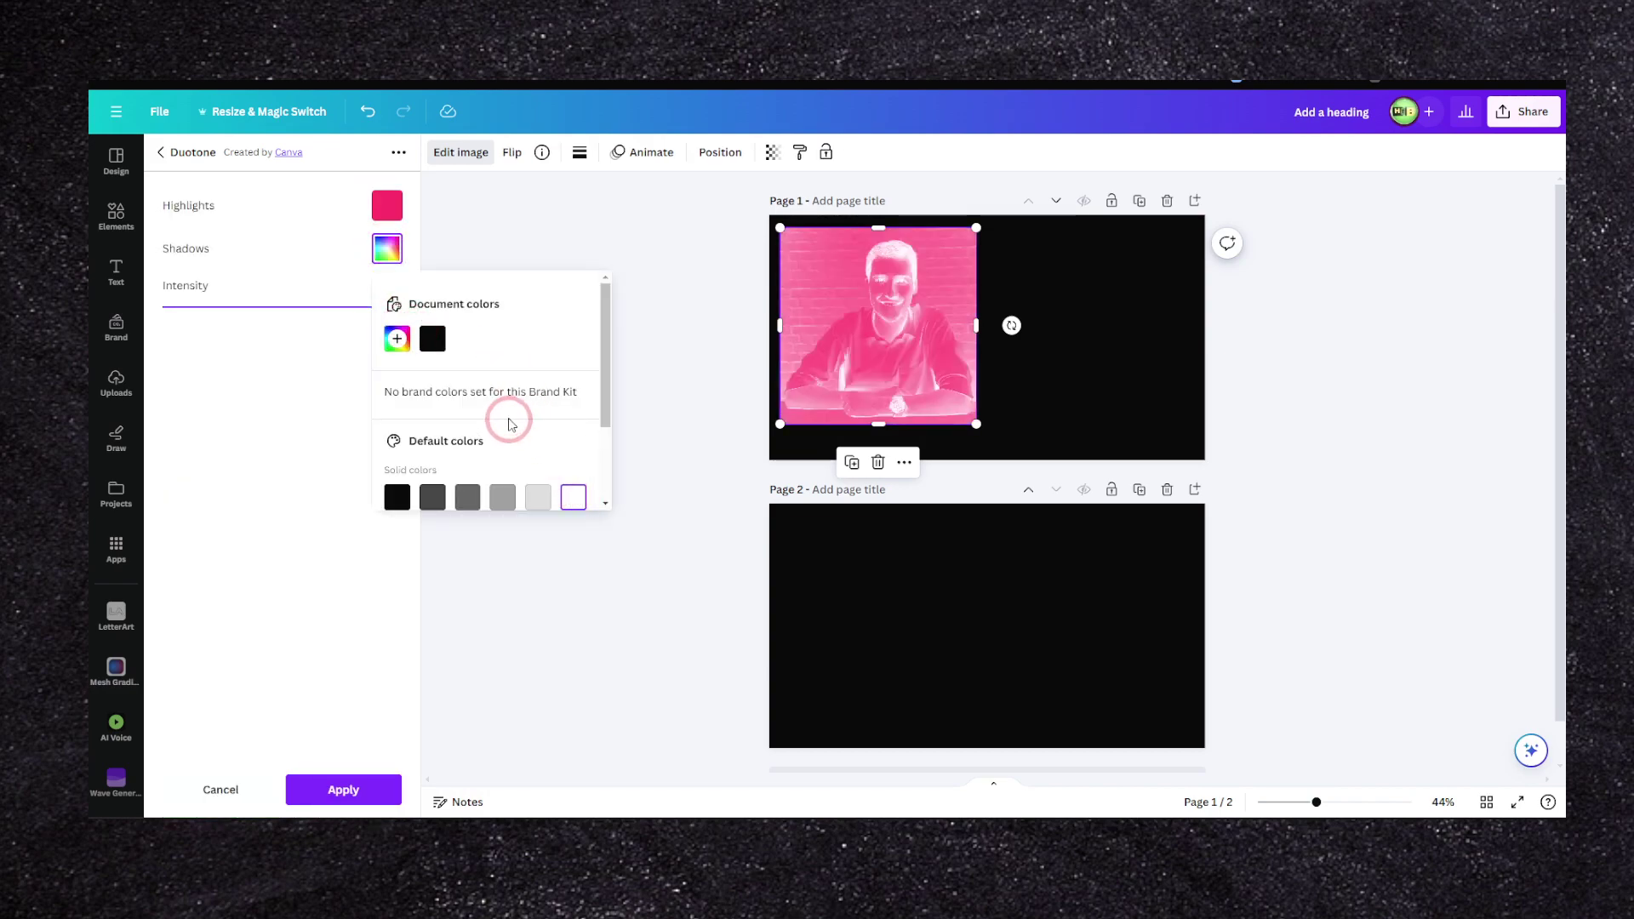
- Try white as the Duotone highlights color of the portrait photo
click(387, 205)
click(572, 452)
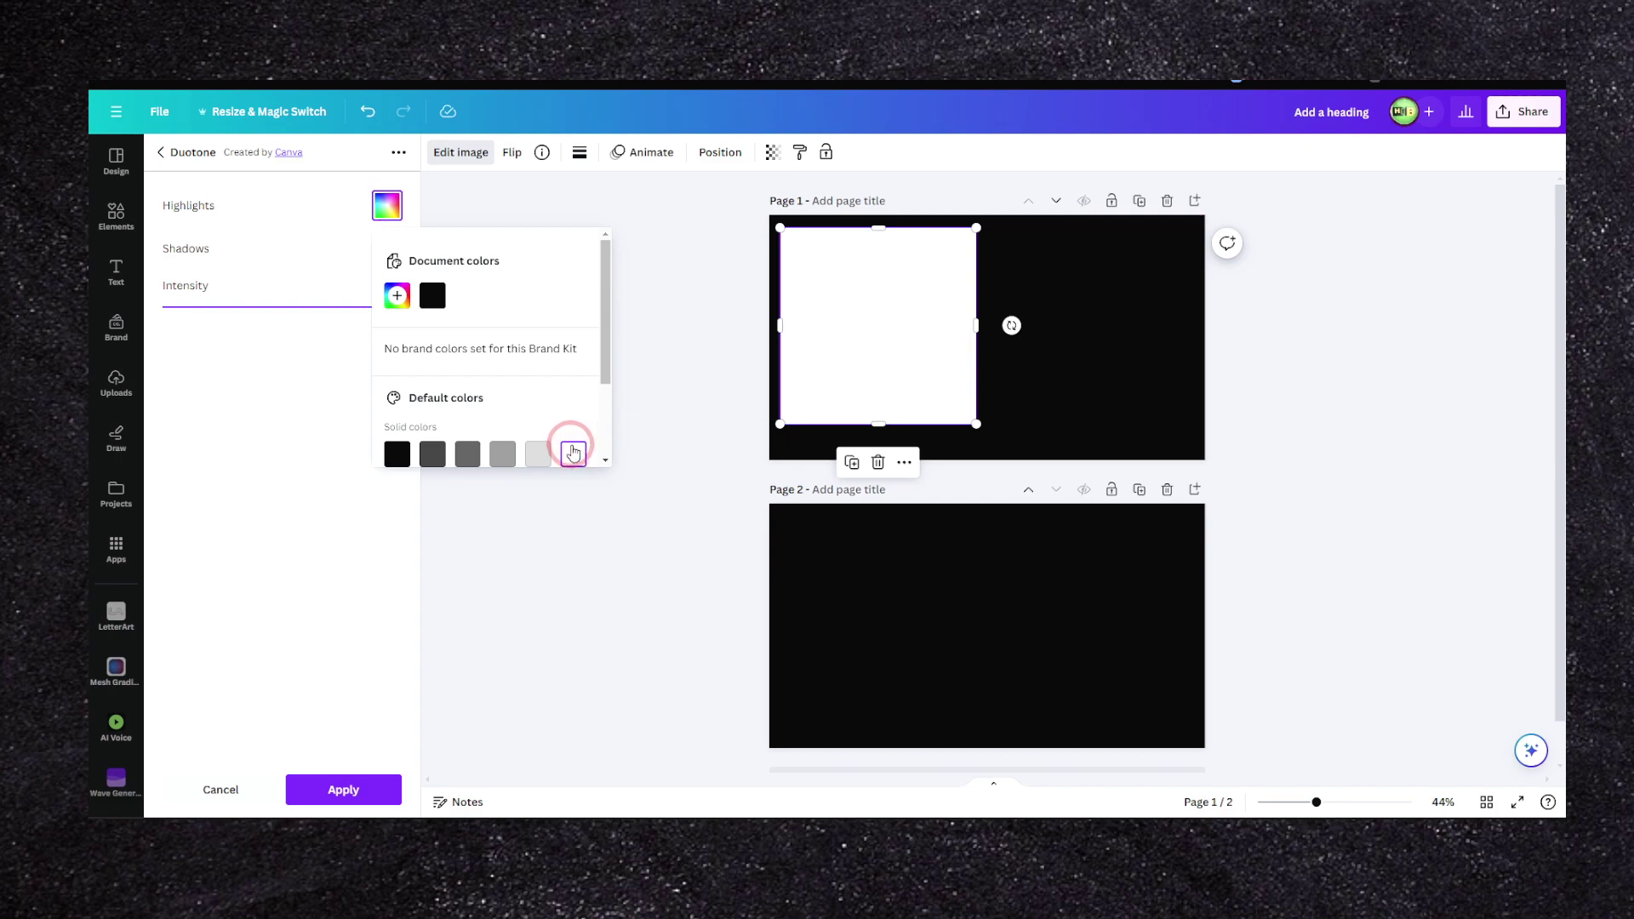
click(331, 224)
click(388, 248)
click(387, 205)
click(329, 208)
- Set the Duotone highlights color of the portrait photo to black and apply the effect
click(383, 212)
scroll(537, 365, down, 3)
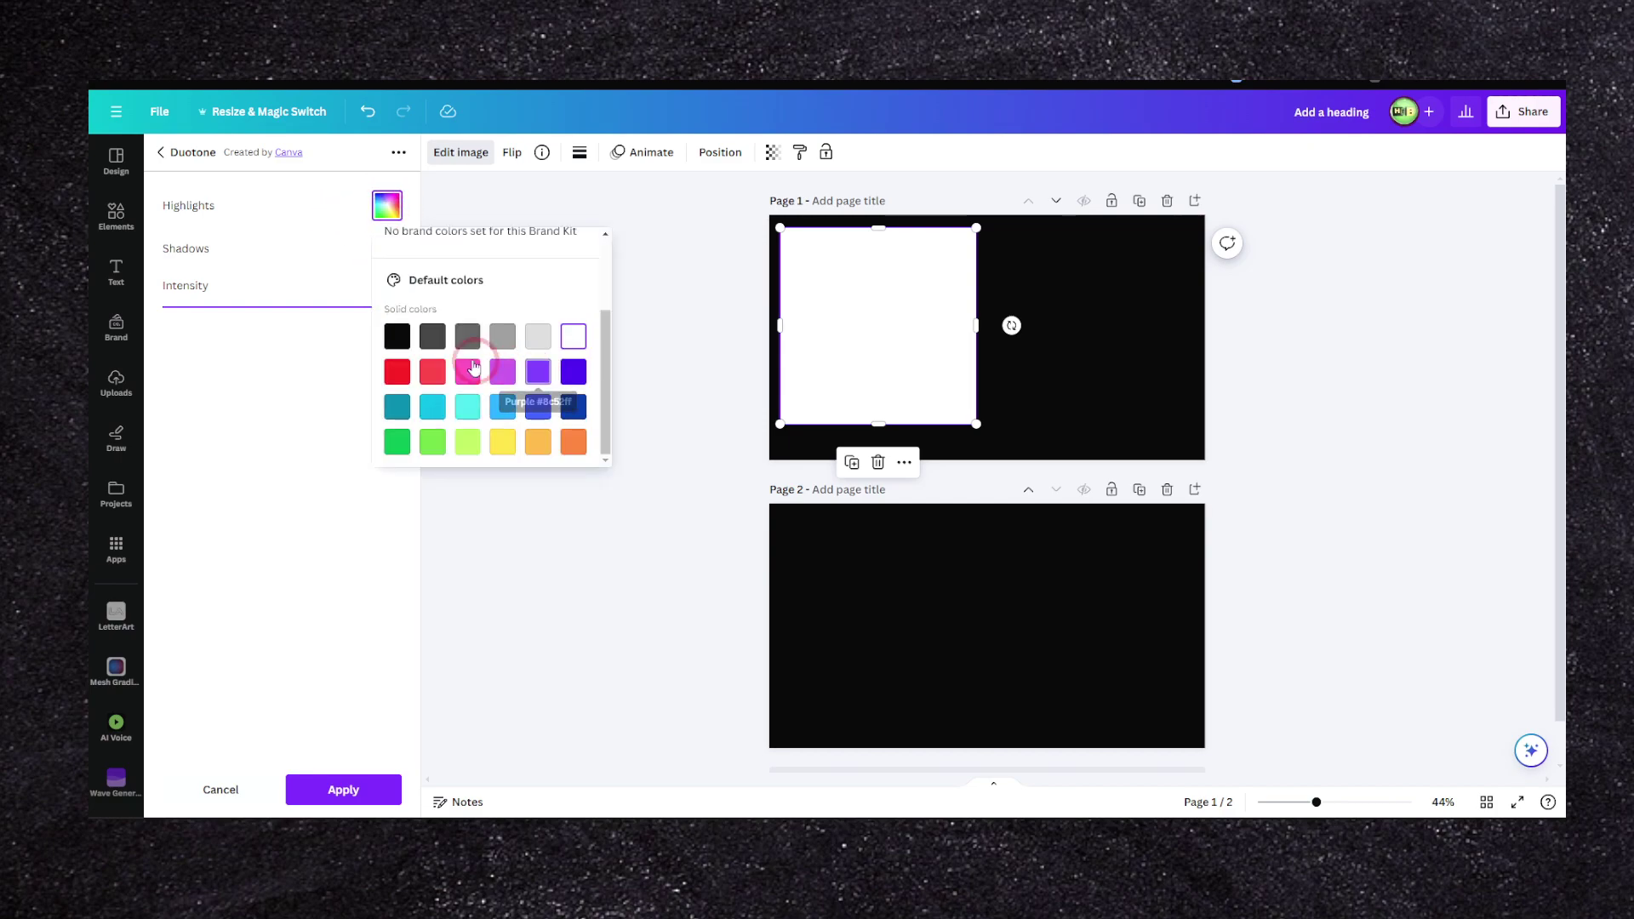
click(397, 337)
click(366, 283)
click(341, 783)
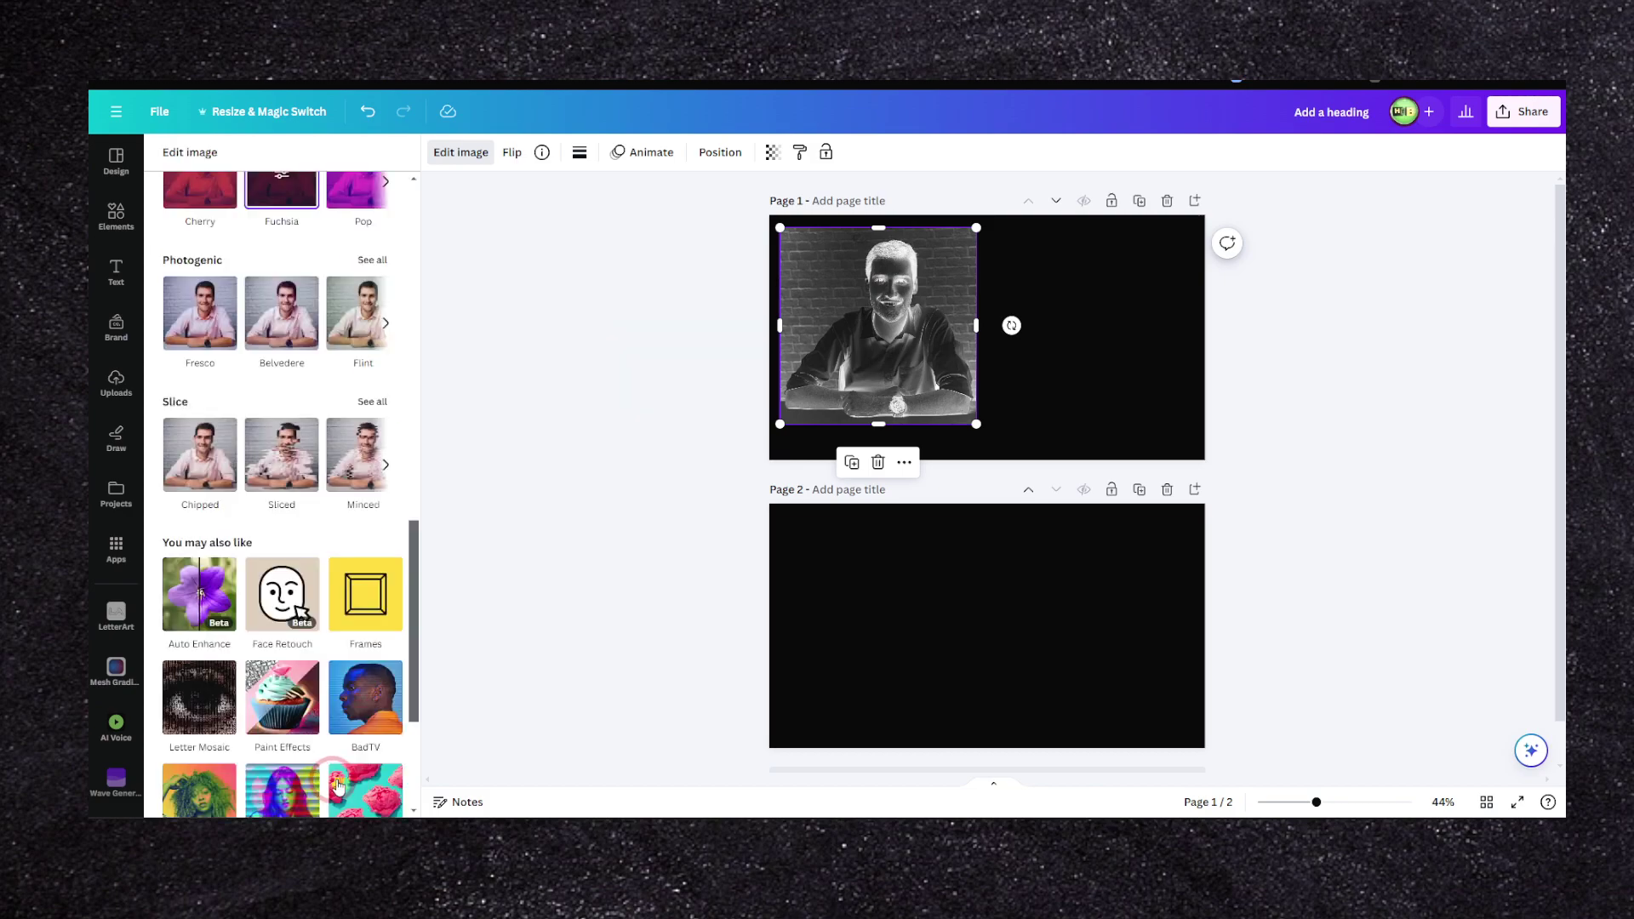
- Remove the portrait photo from page 1 and delete page 2 of the design
drag(898, 348, 822, 368)
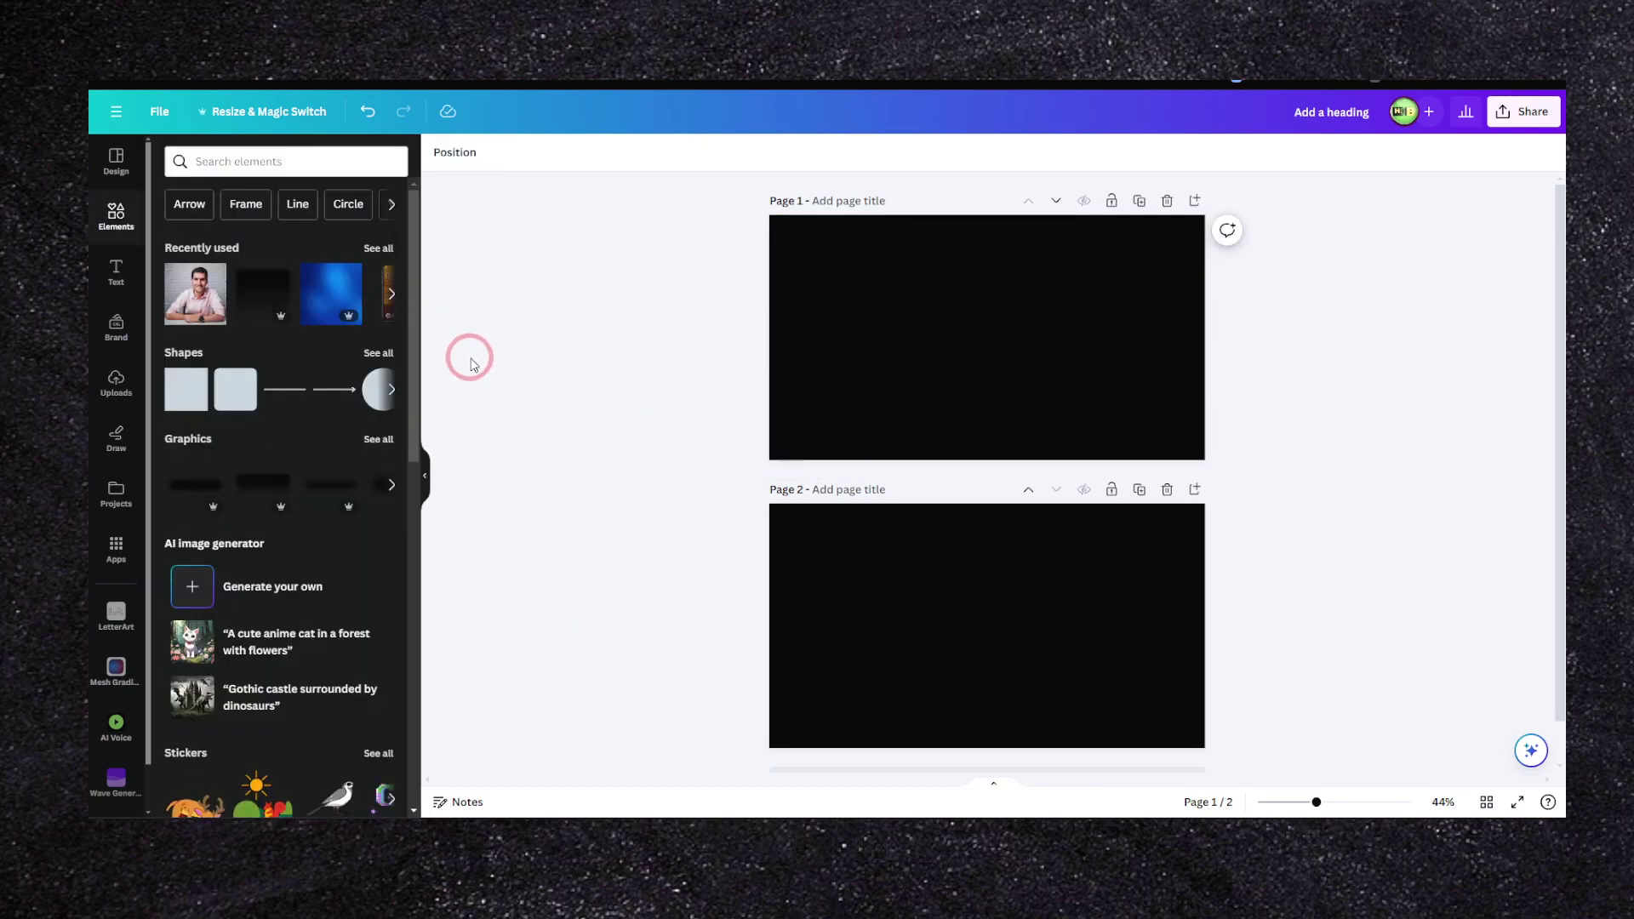
scroll(471, 361, down, 1)
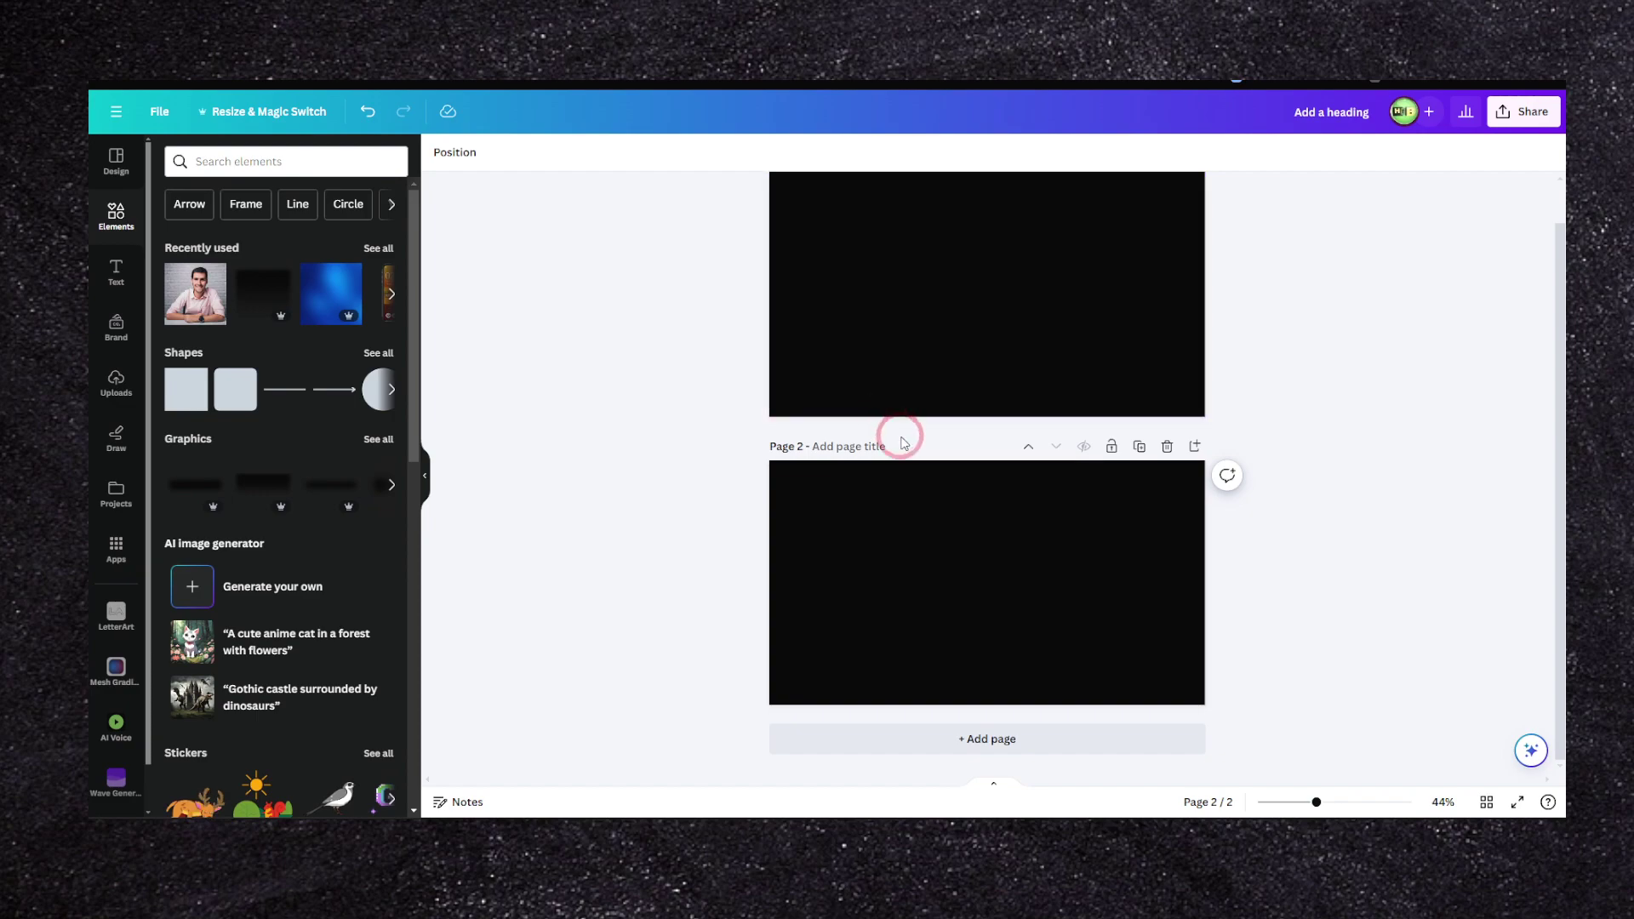
click(1167, 446)
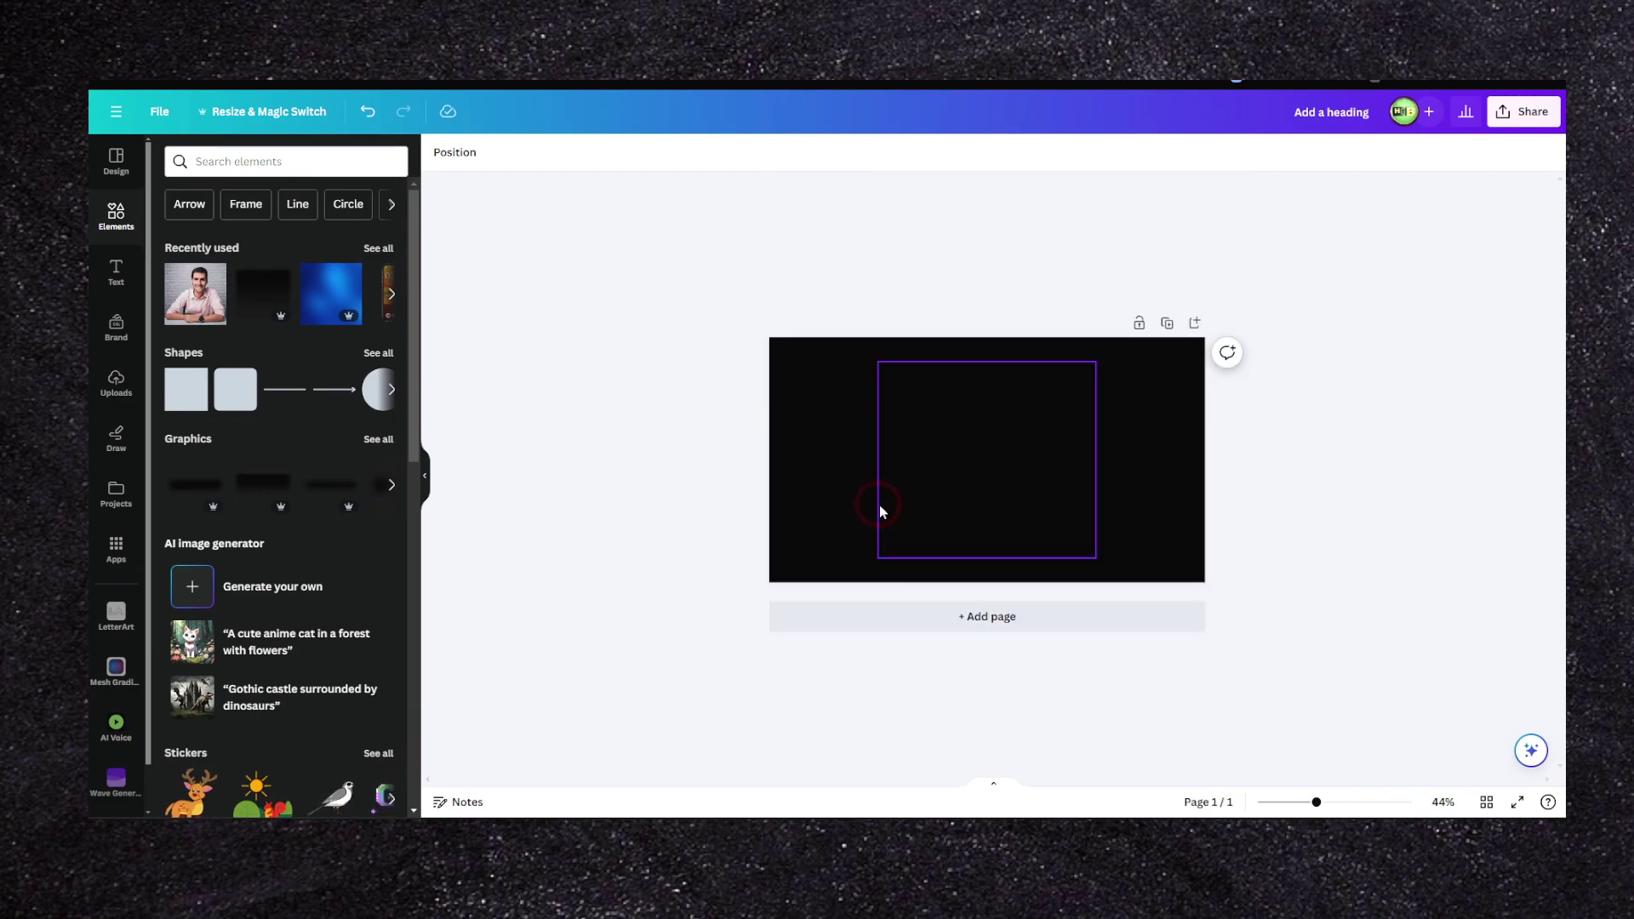
drag(949, 455, 747, 346)
- Add a heading to the black page and replace its text with "SUBSCRIBE FOR MORE"
click(963, 411)
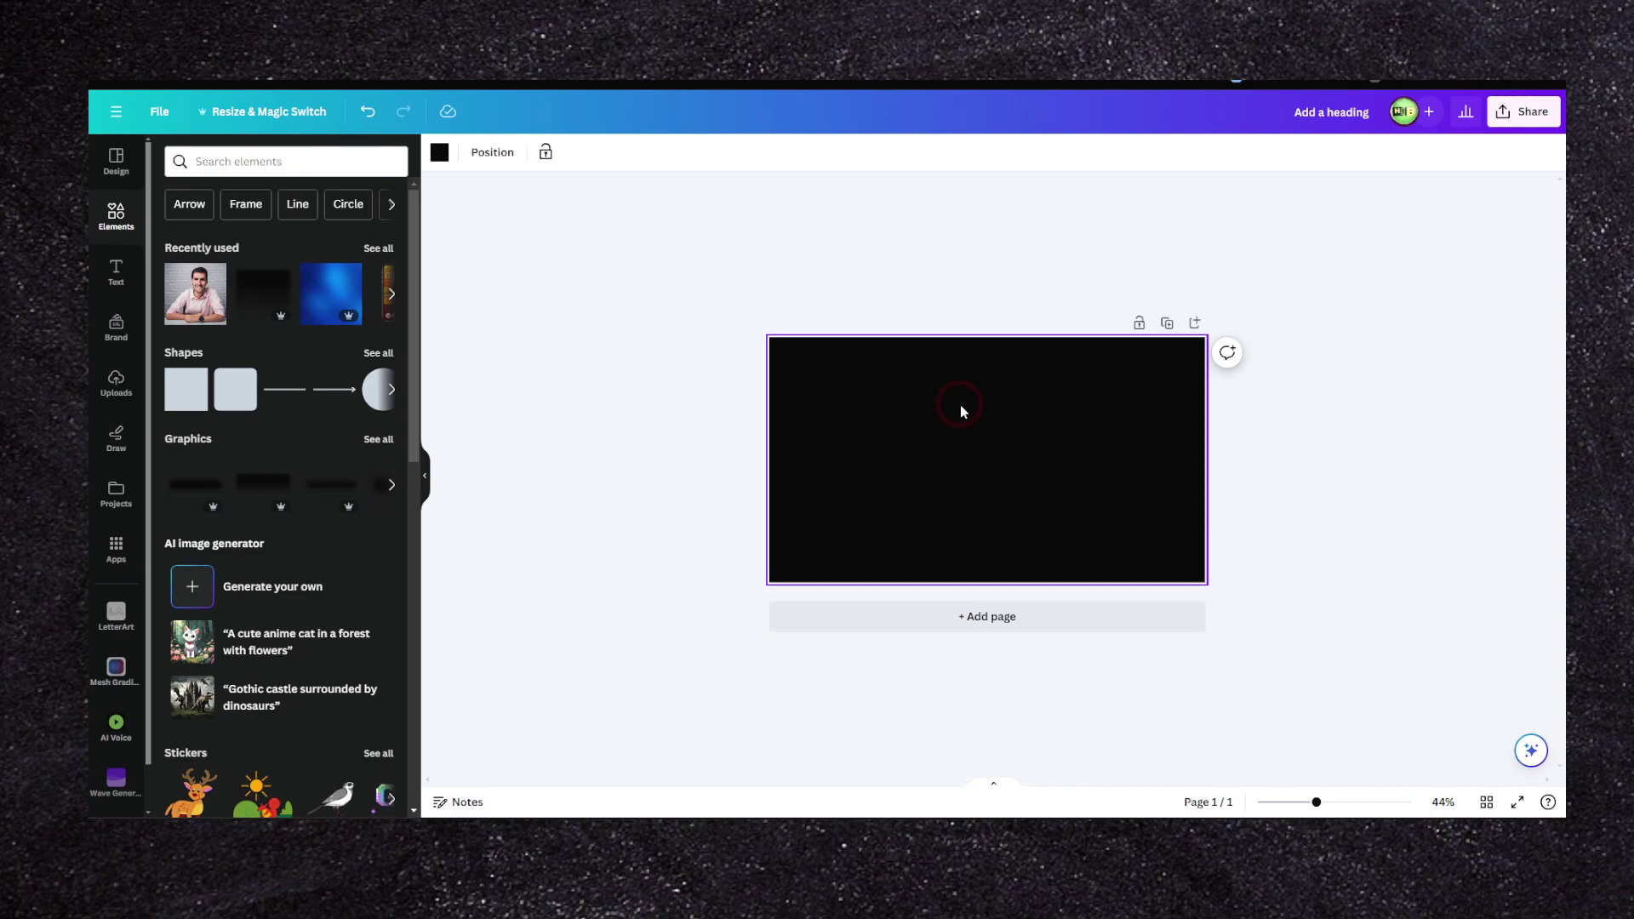
click(121, 273)
click(241, 346)
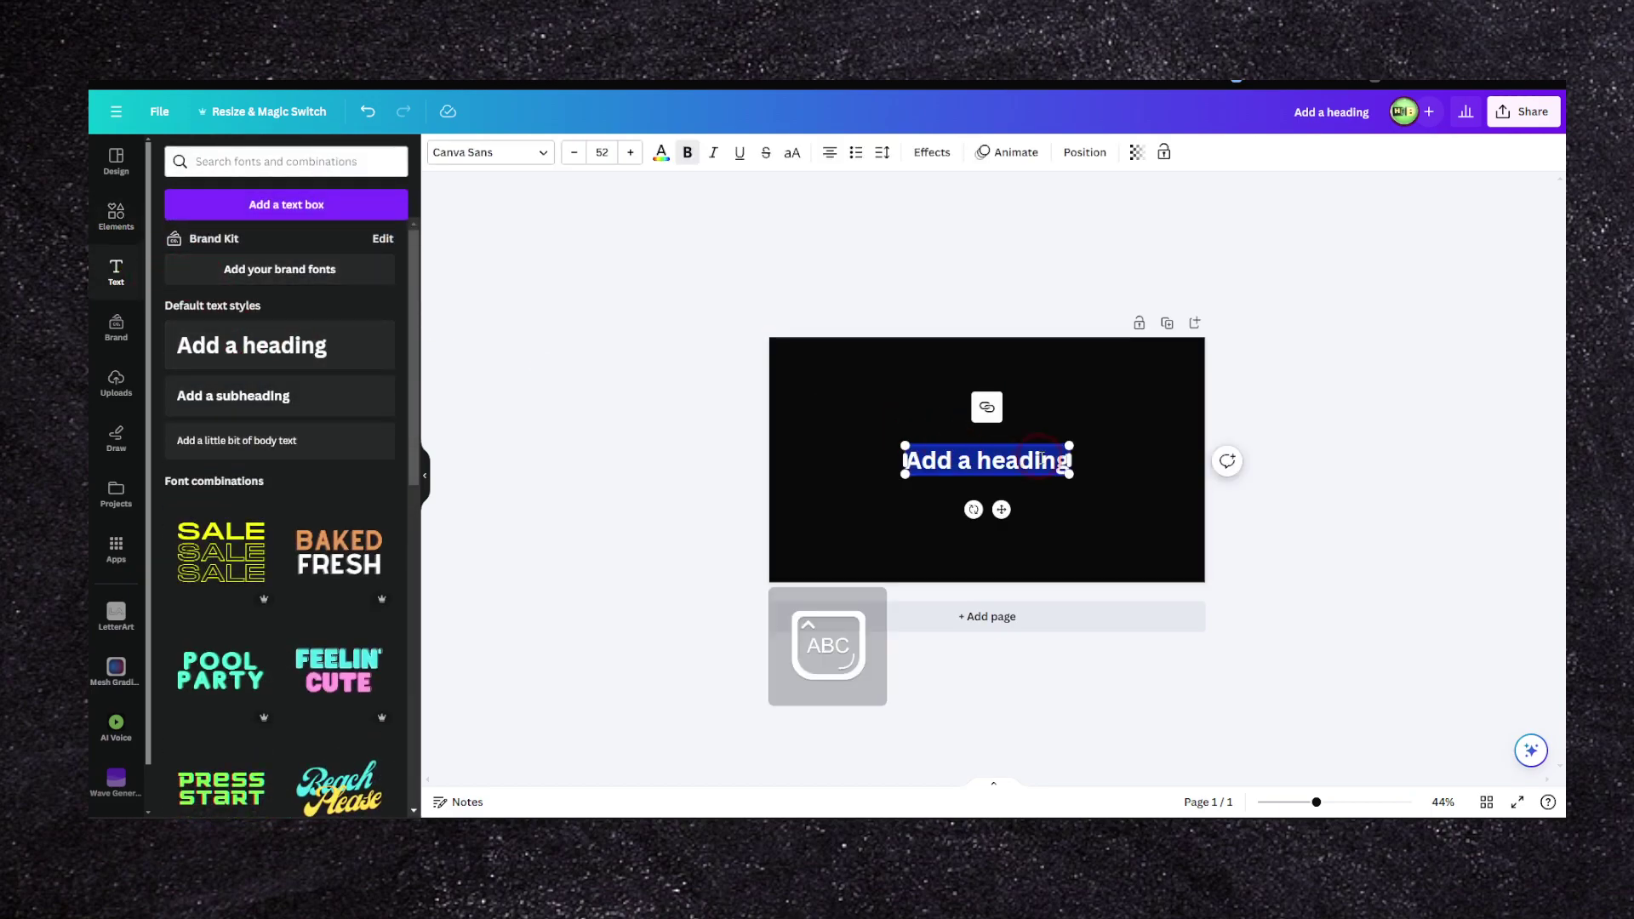
text(SUBSCRIBE)
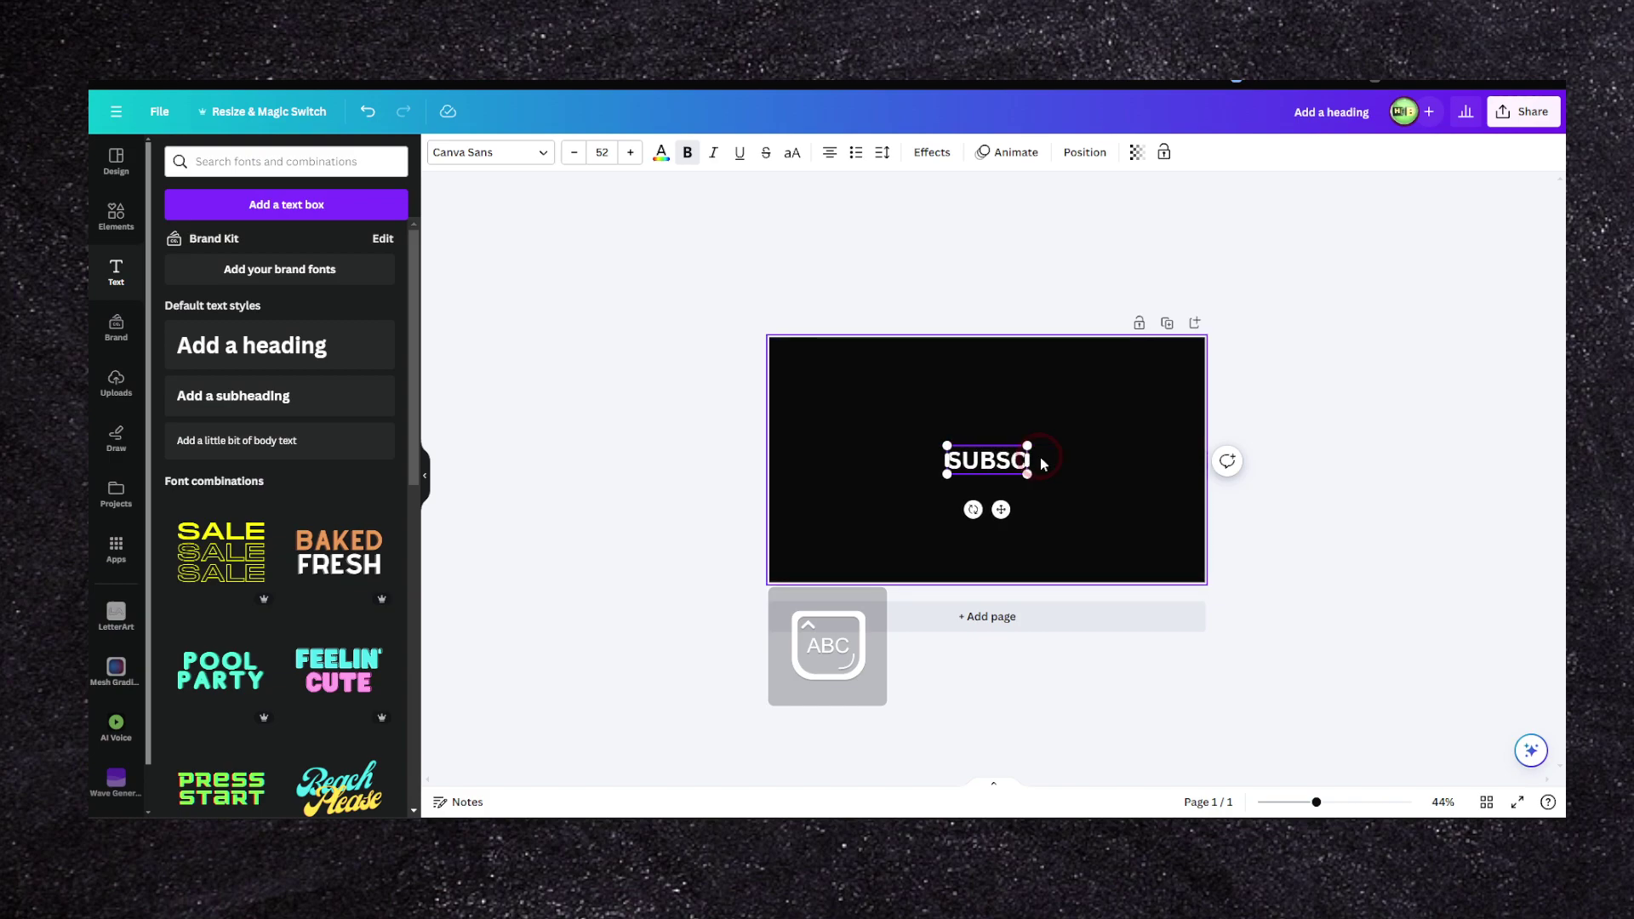
key(BackSpace)
key(BackSpace)
key(BackSpace)
key(BackSpace)
key(BackSpace)
key(BackSpace)
key(BackSpace)
text(BSCRIBE FOR M)
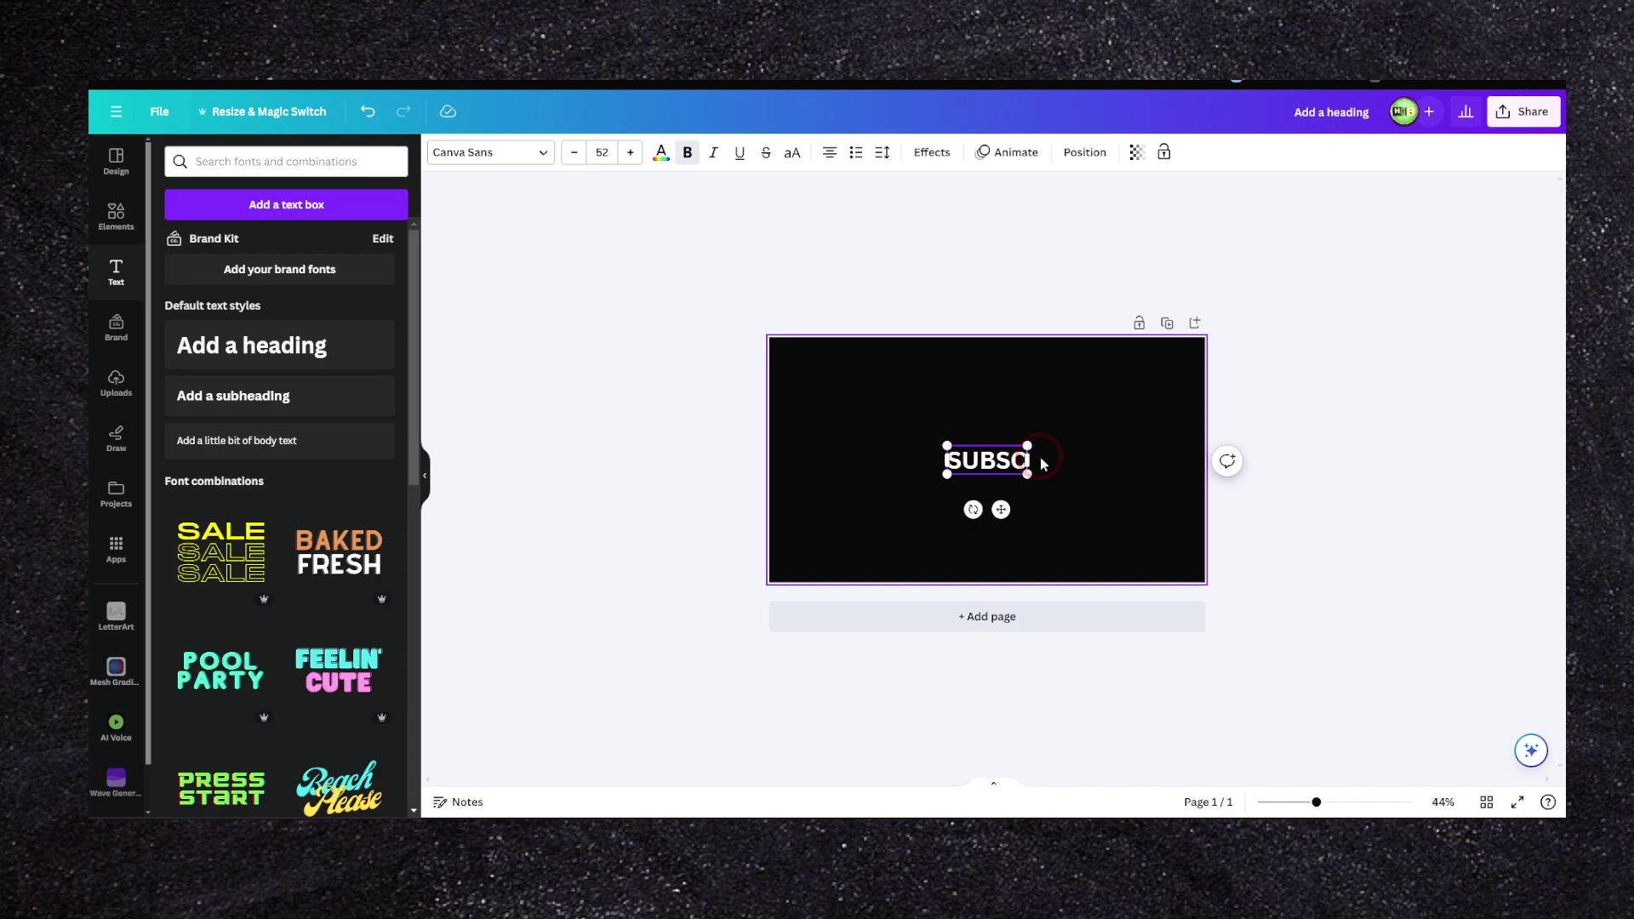
text(ORE)
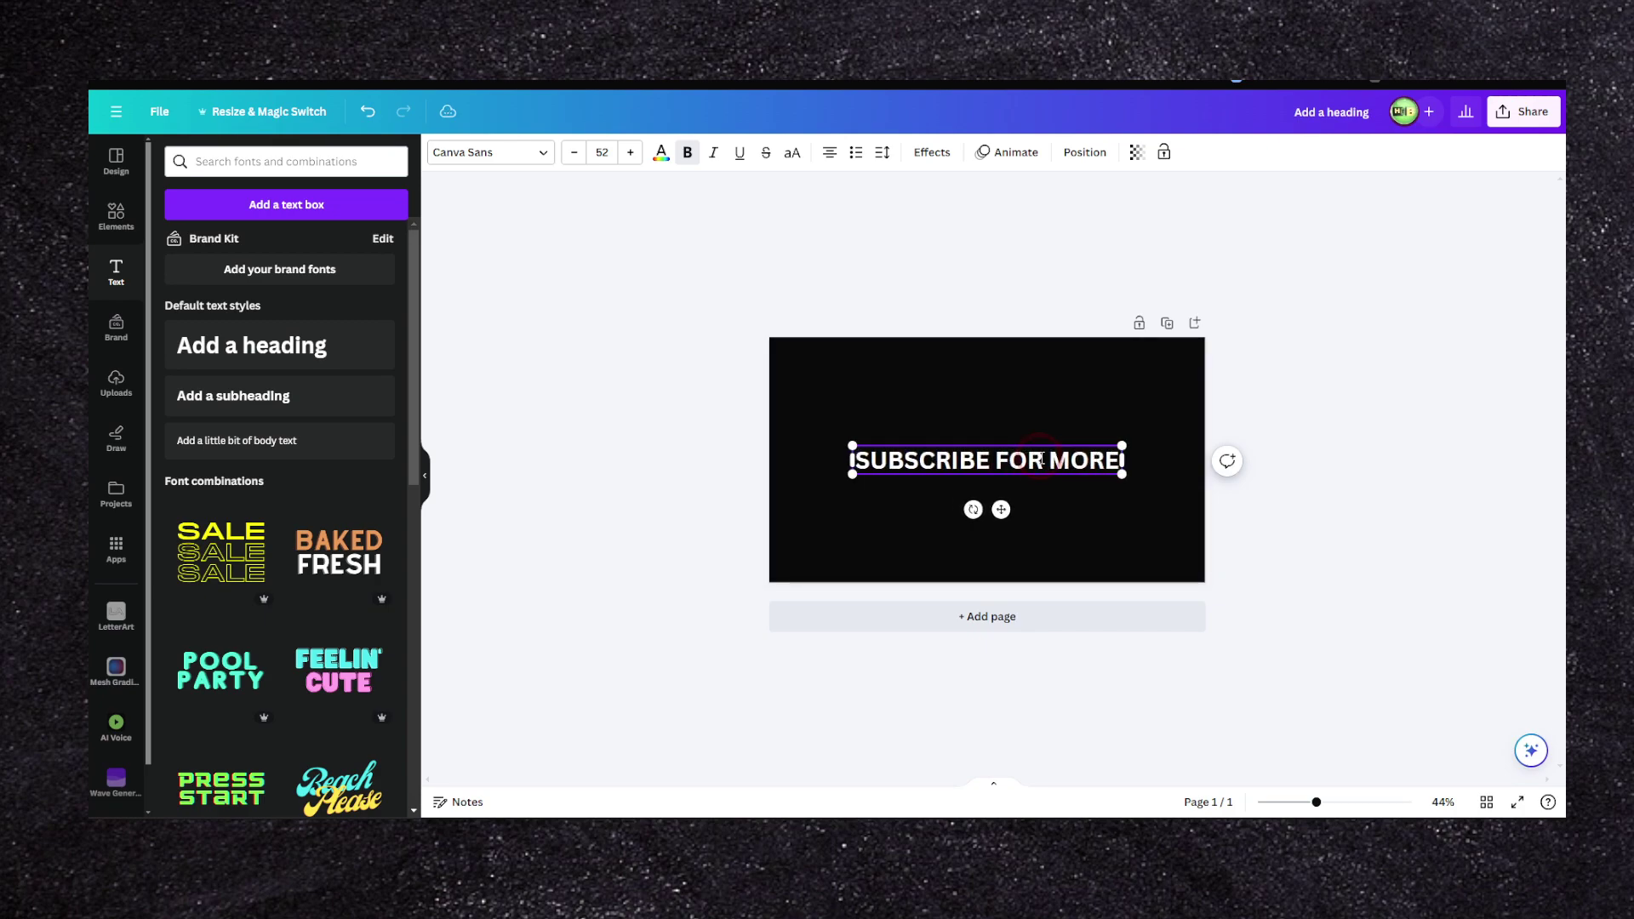